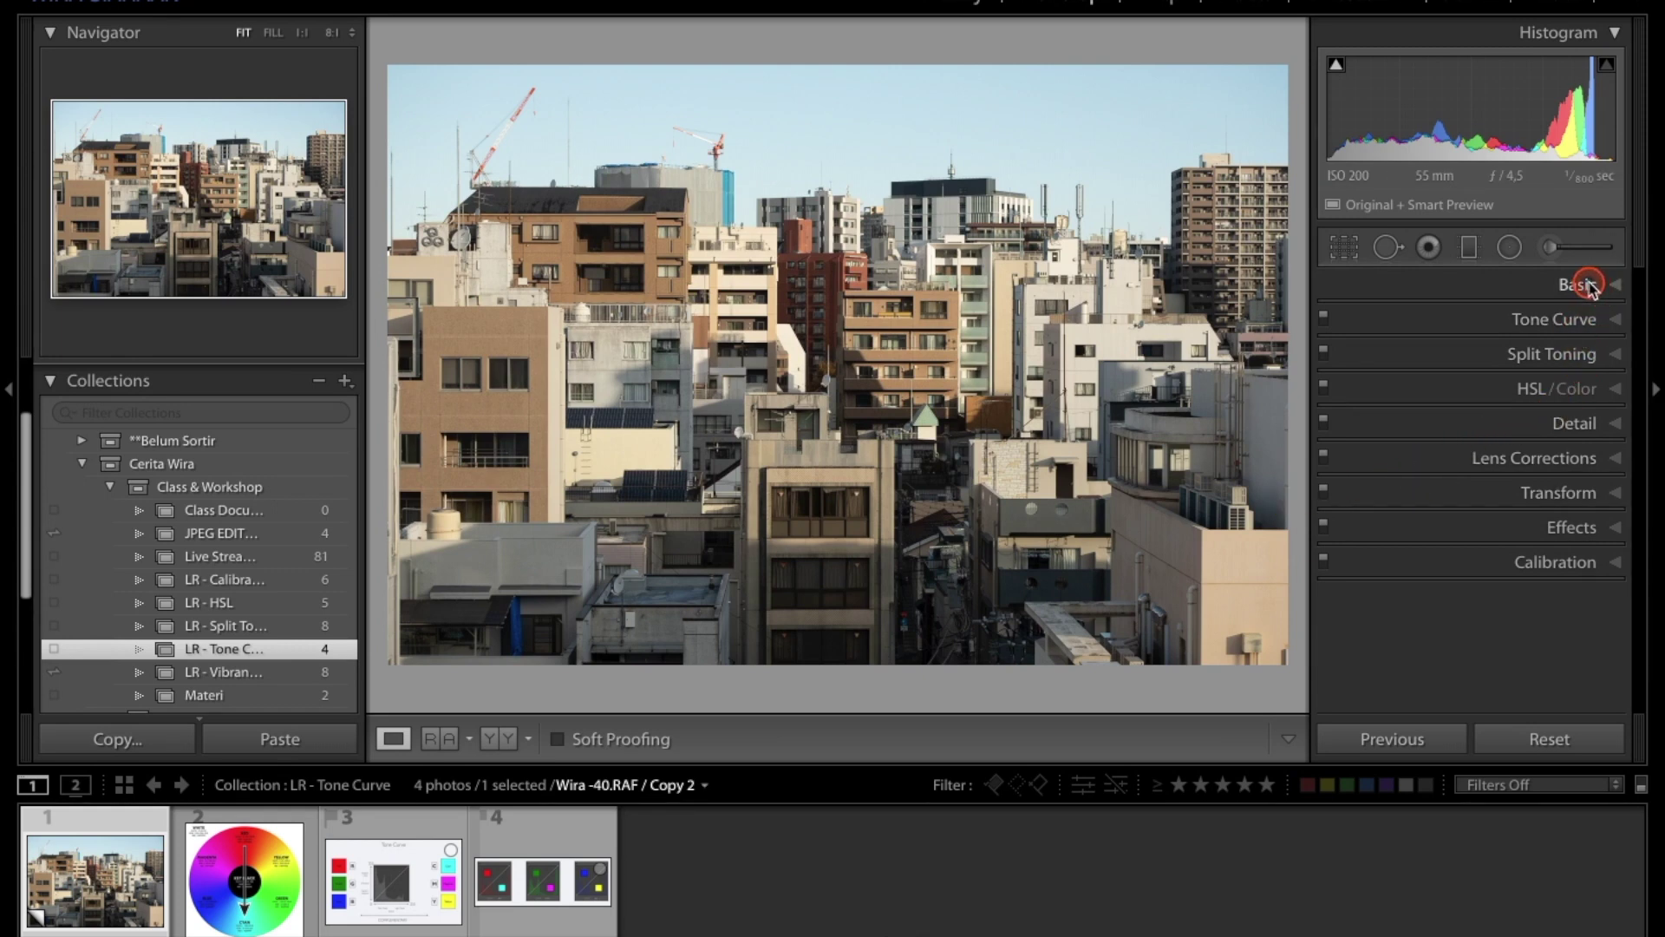
Expand the Tone Curve panel in the Develop module's right panel for the Tokyo photo
click(1549, 319)
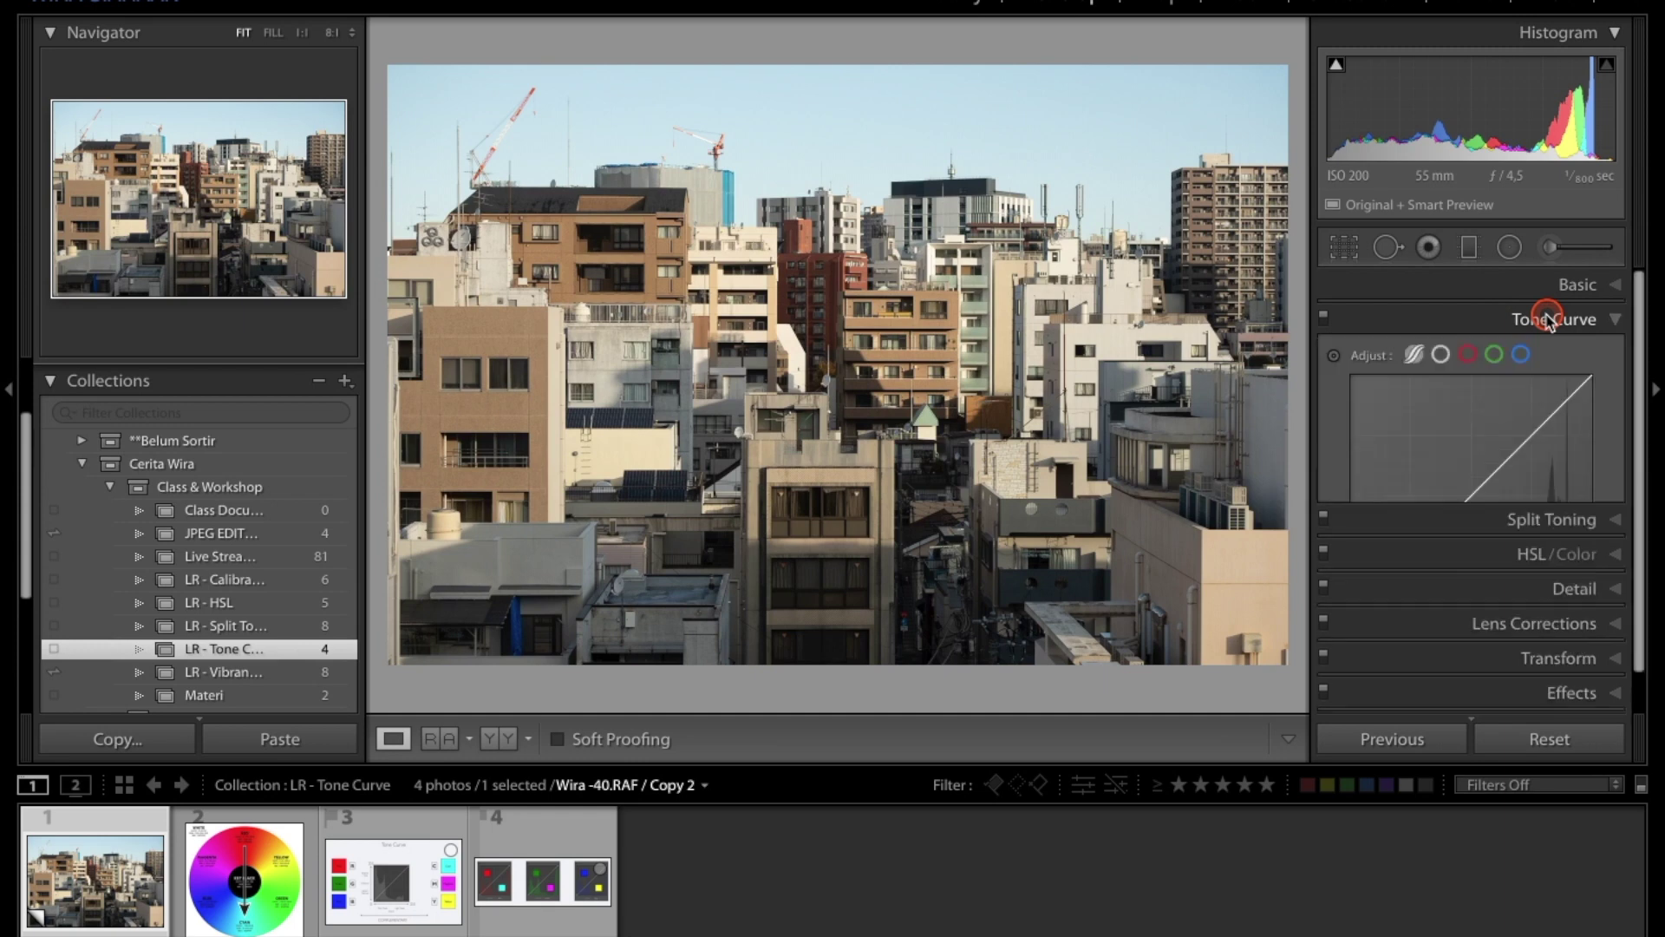
scroll(1548, 664, down, 2)
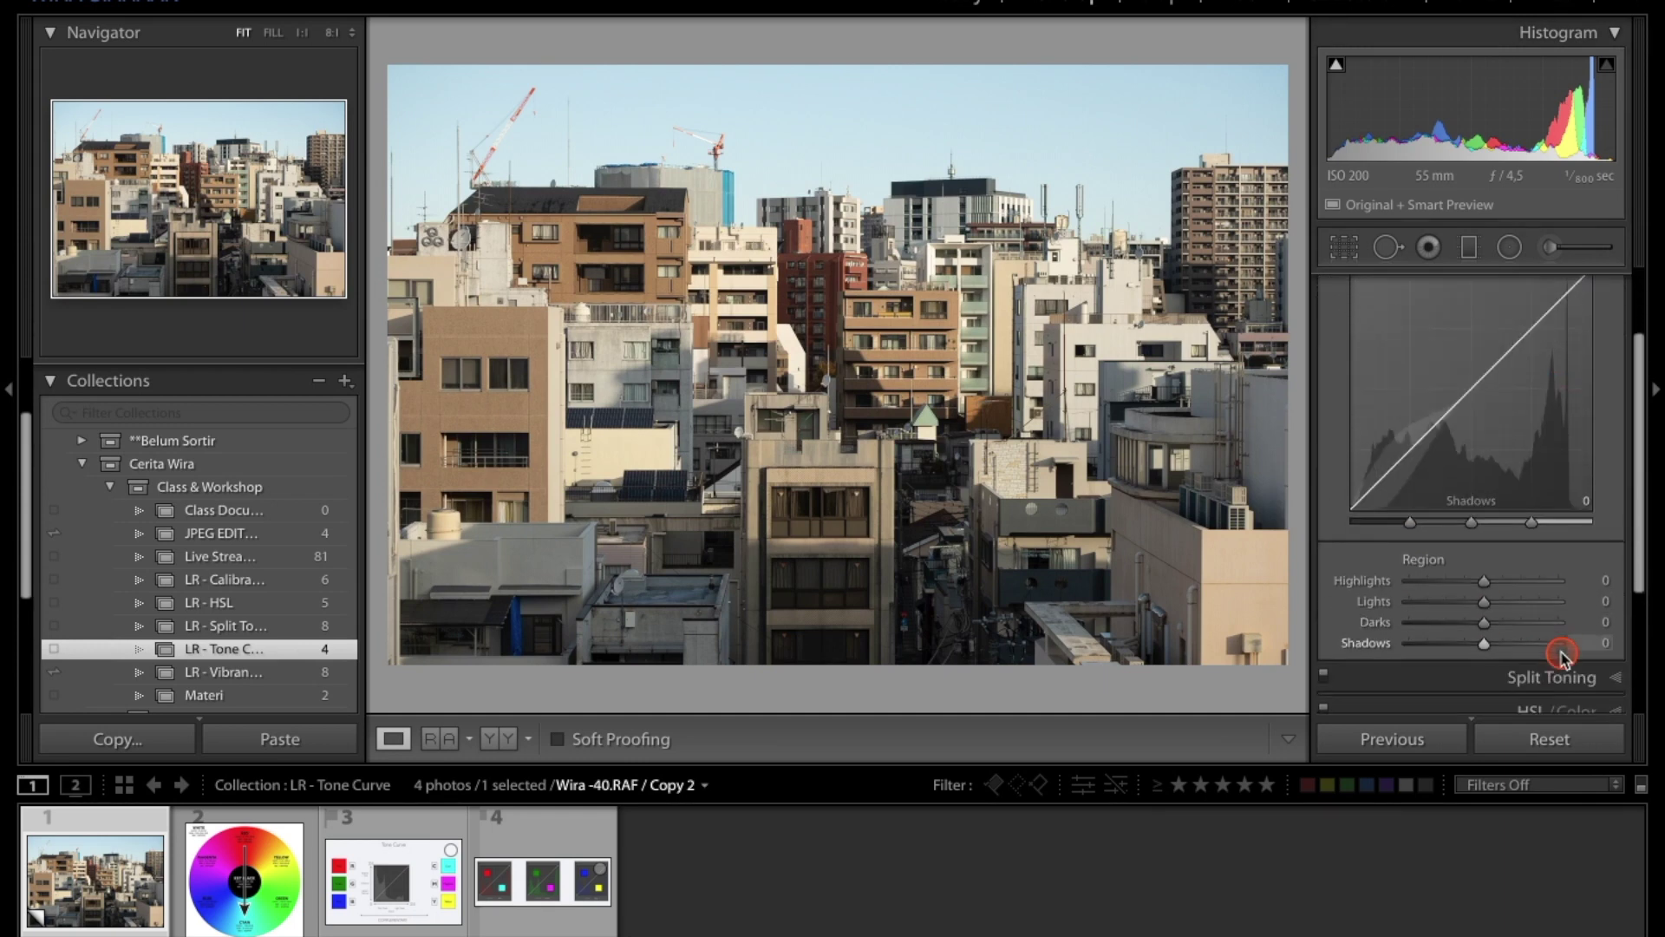
scroll(1570, 525, up, 2)
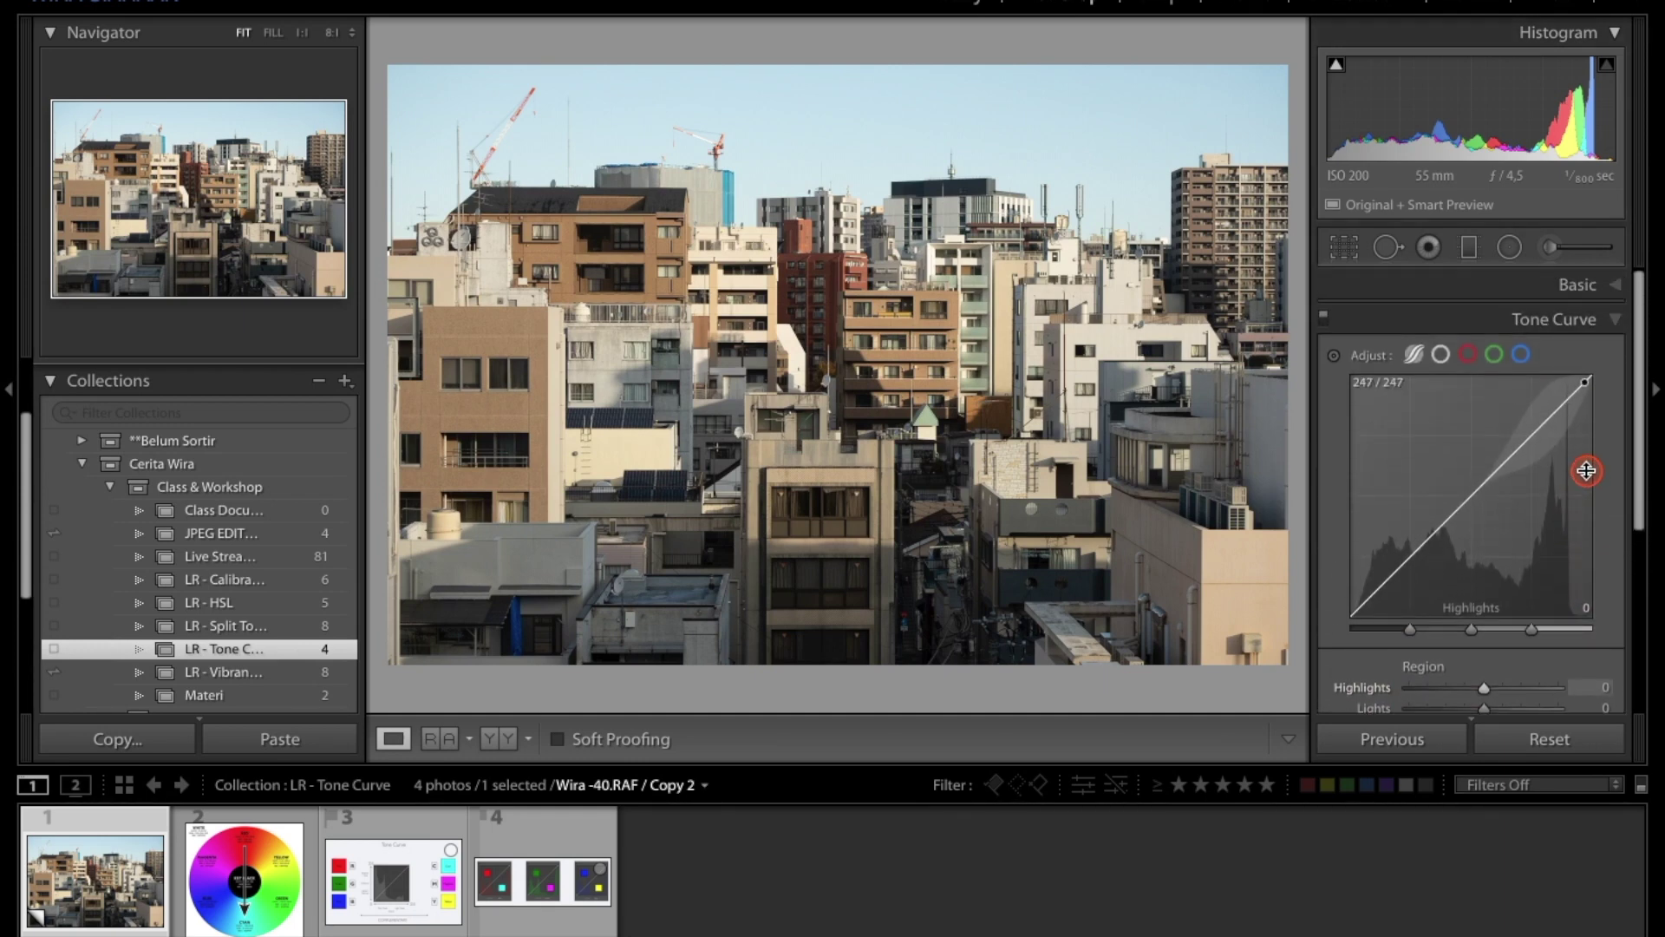
click(1416, 358)
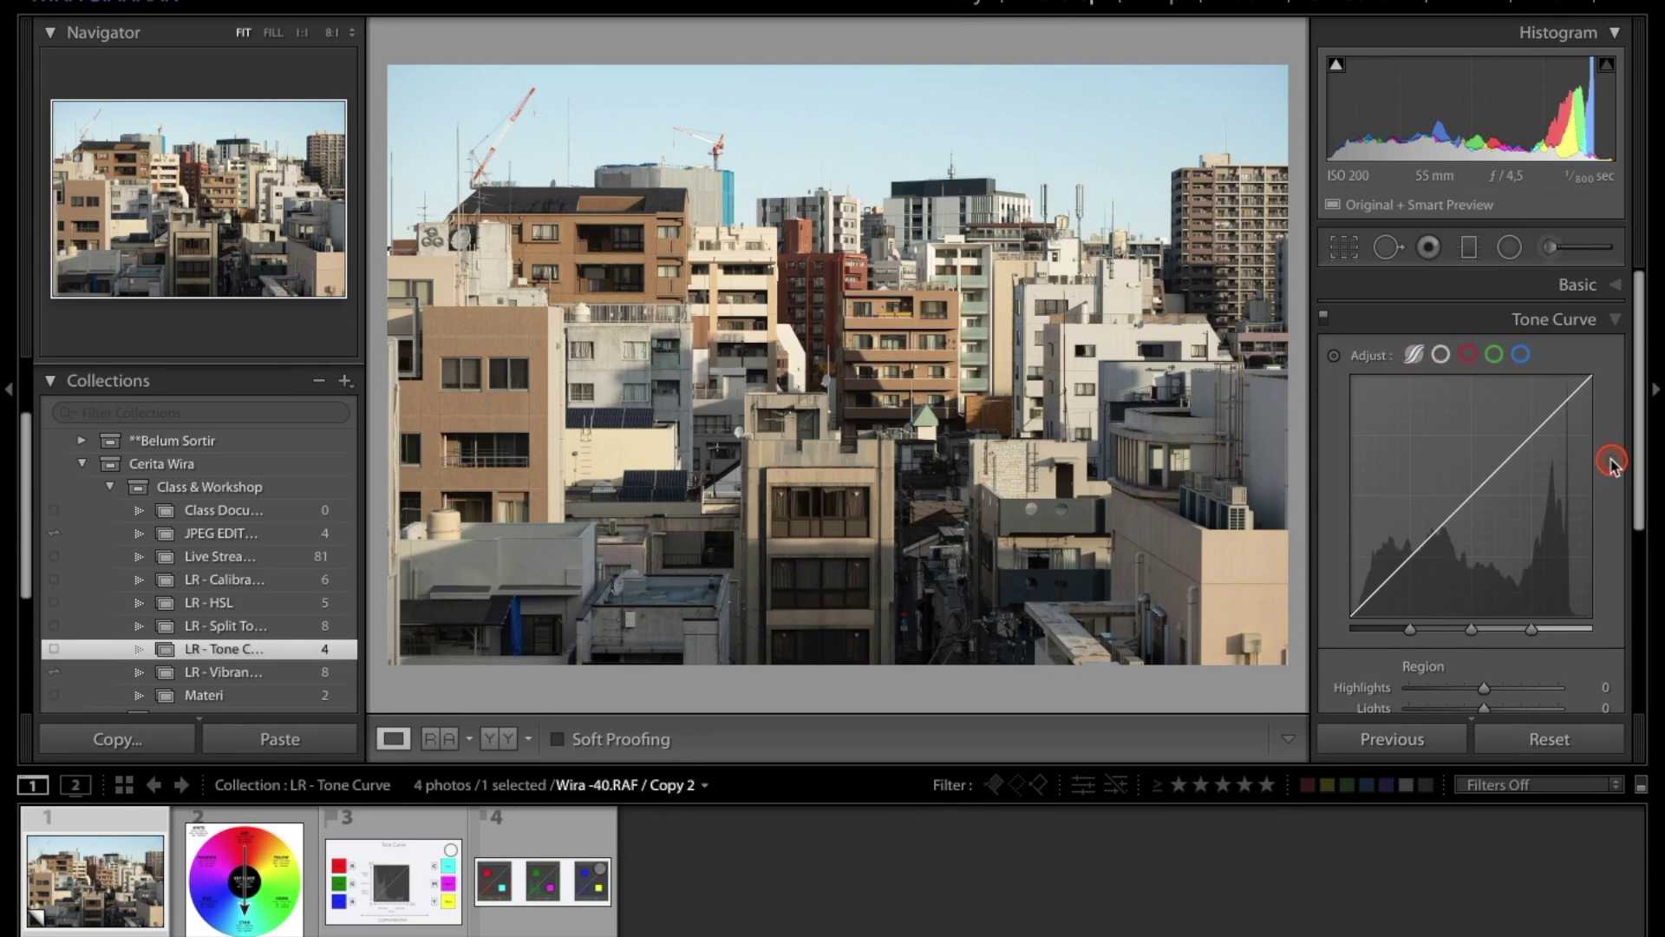
scroll(1613, 457, down, 3)
drag(1484, 595, 1529, 595)
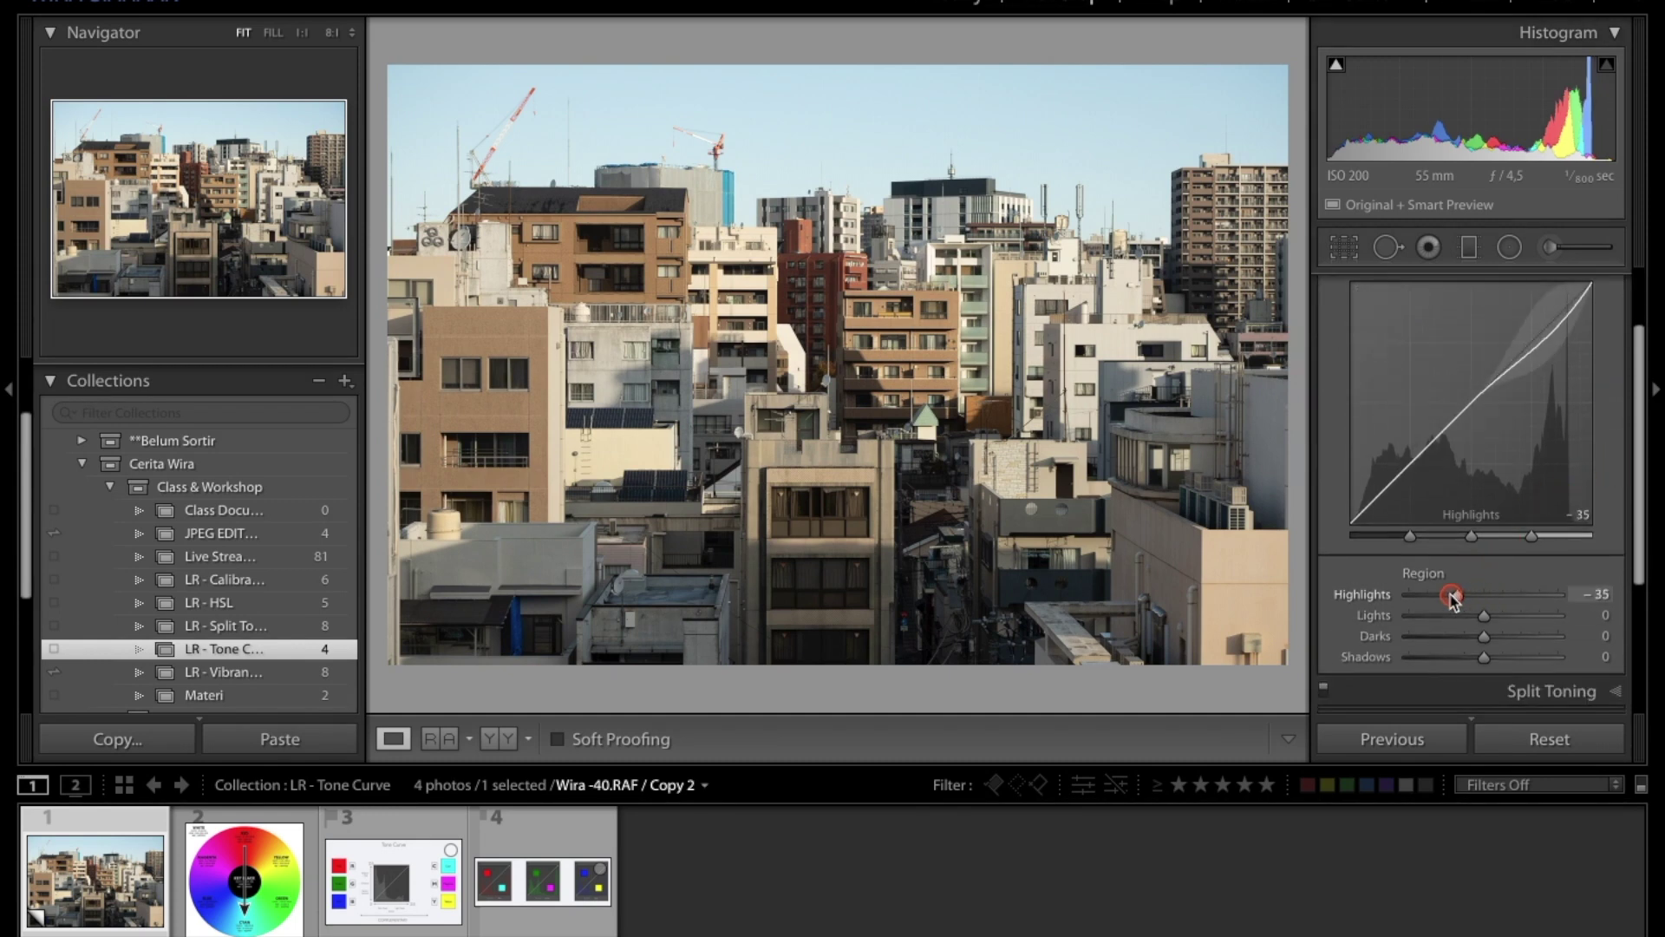
mouse_move(1525, 595)
mouse_down()
mouse_move(1442, 595)
mouse_move(1498, 615)
mouse_move(1495, 637)
mouse_up()
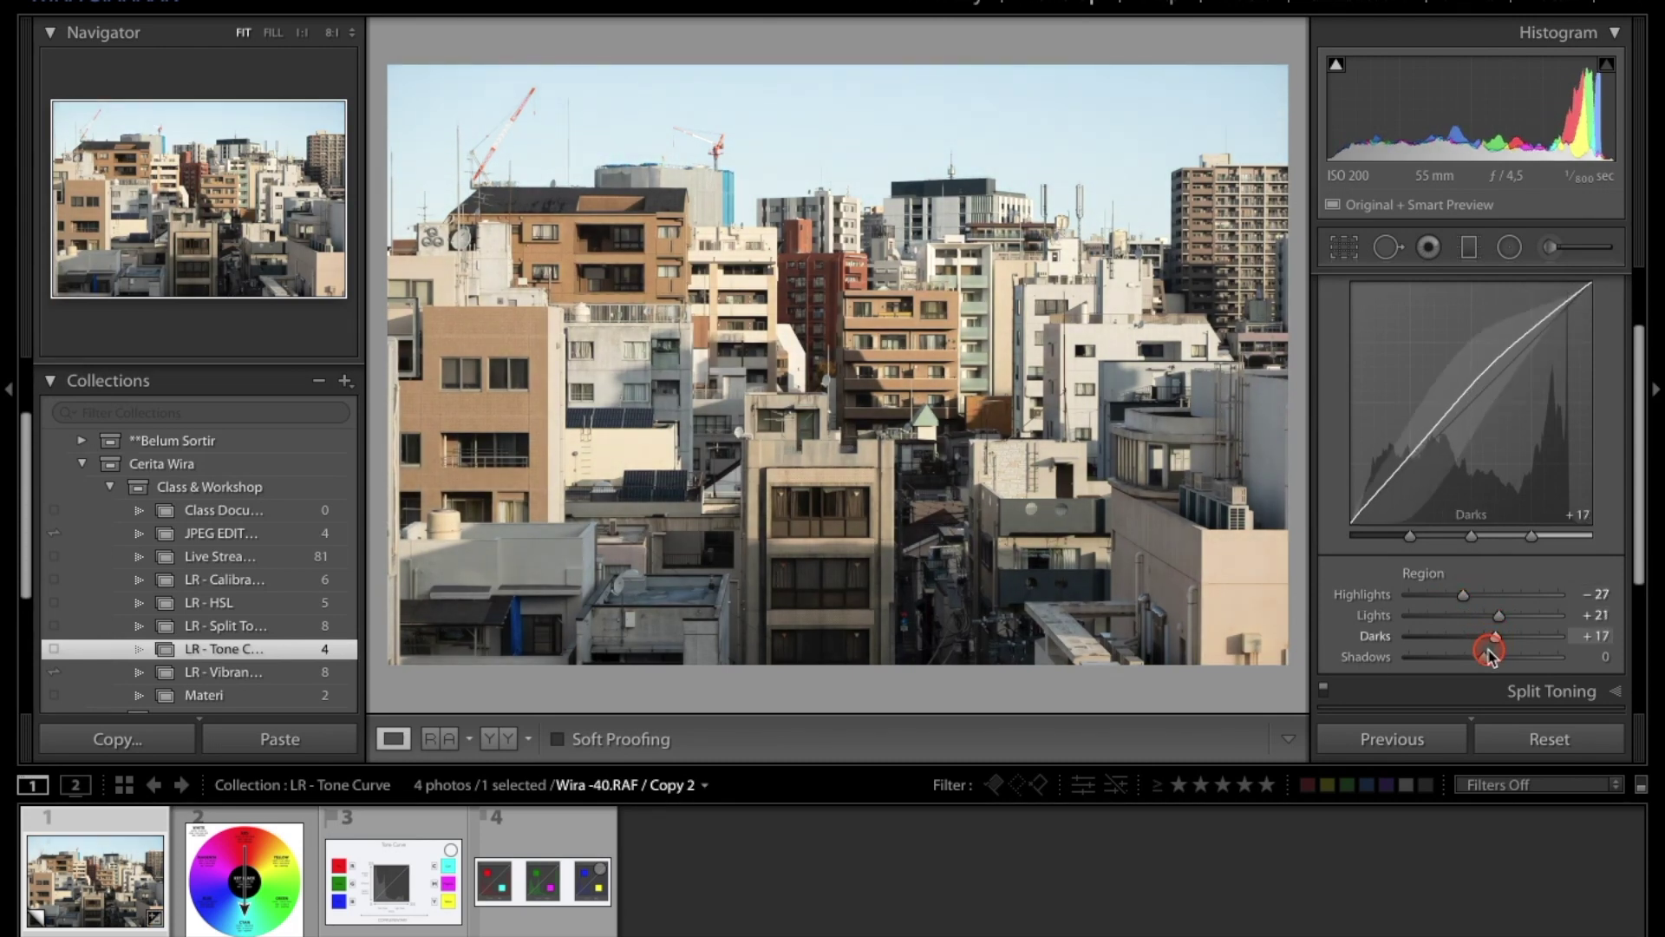
drag(1501, 662, 1525, 664)
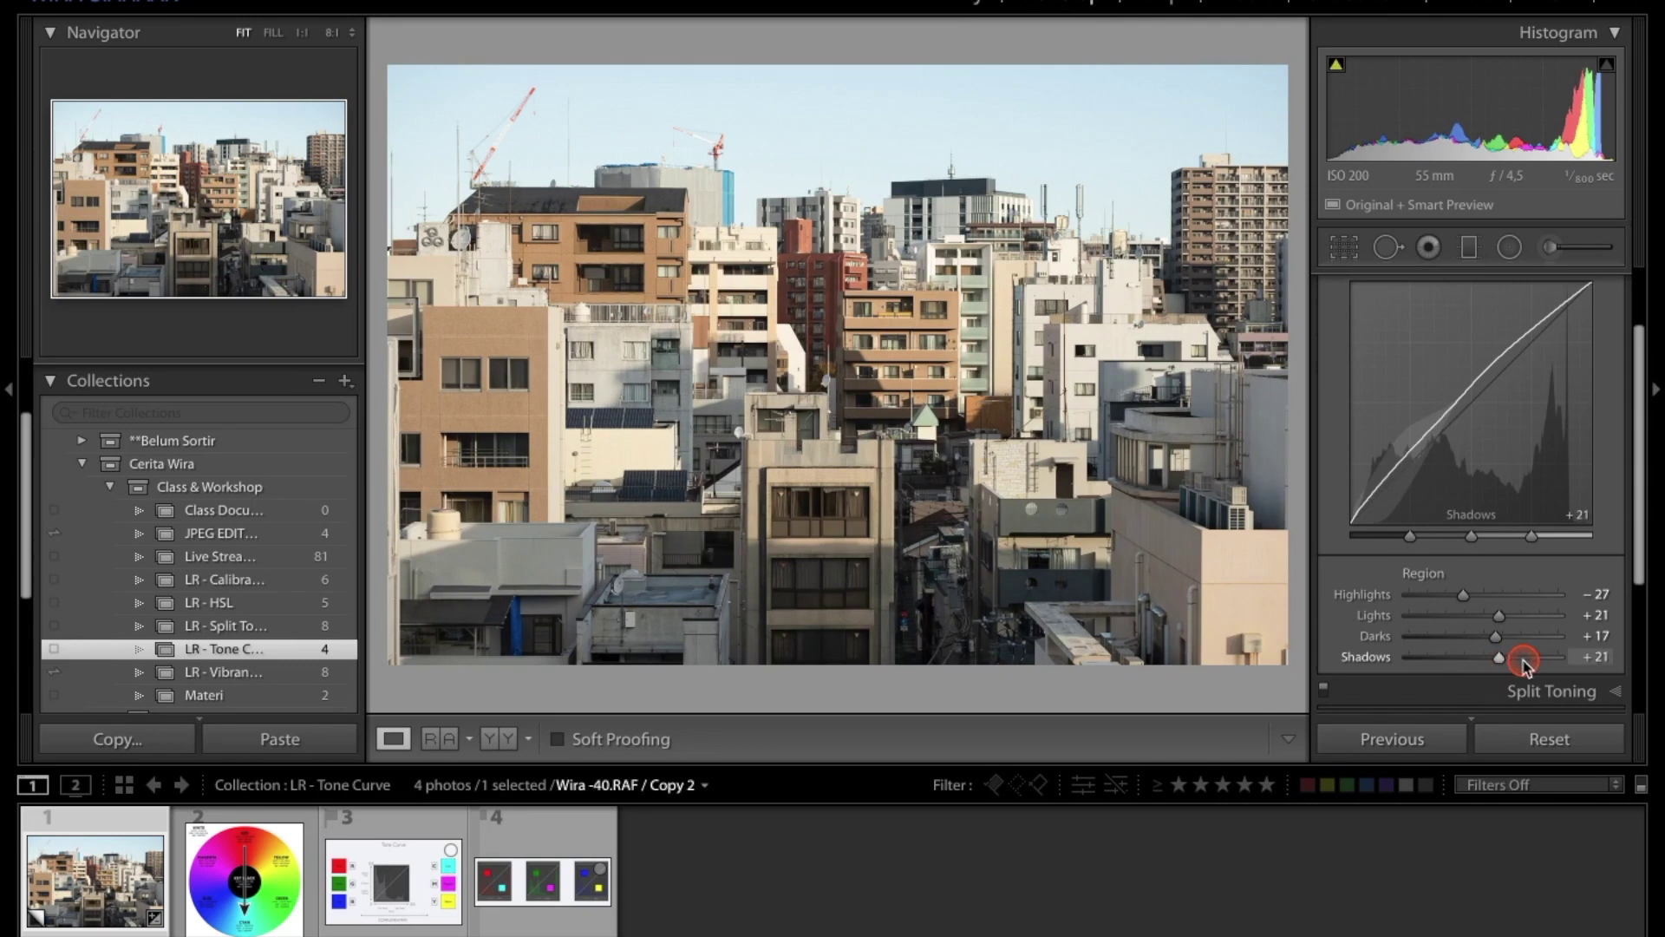
click(1524, 740)
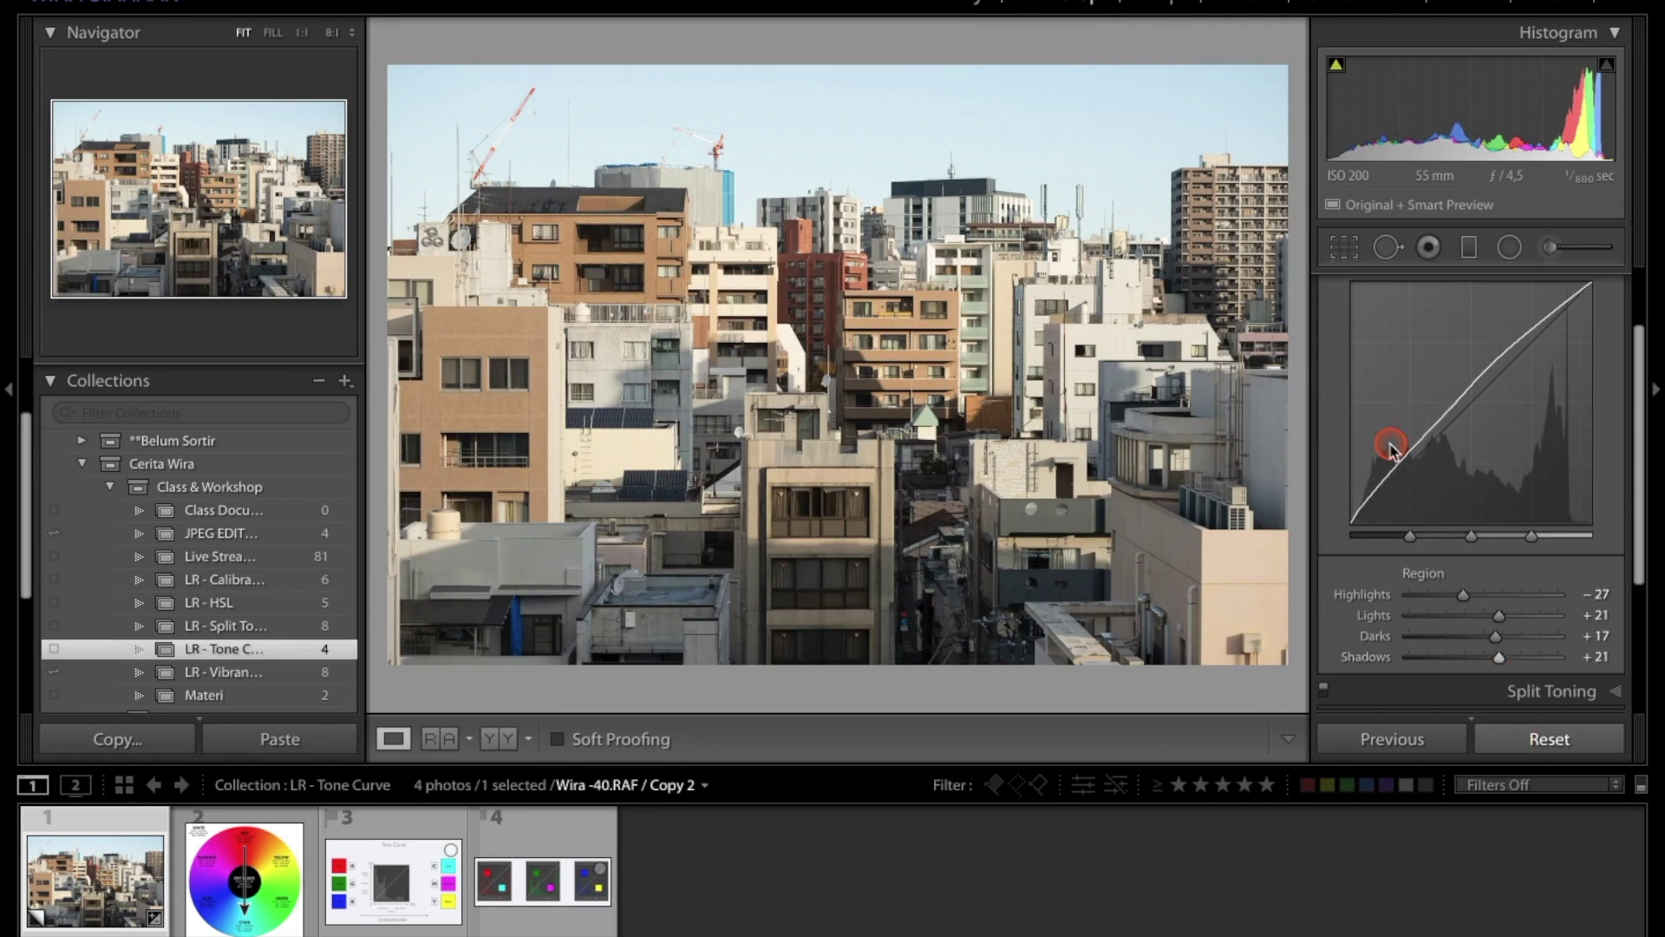
scroll(1419, 450, up, 1)
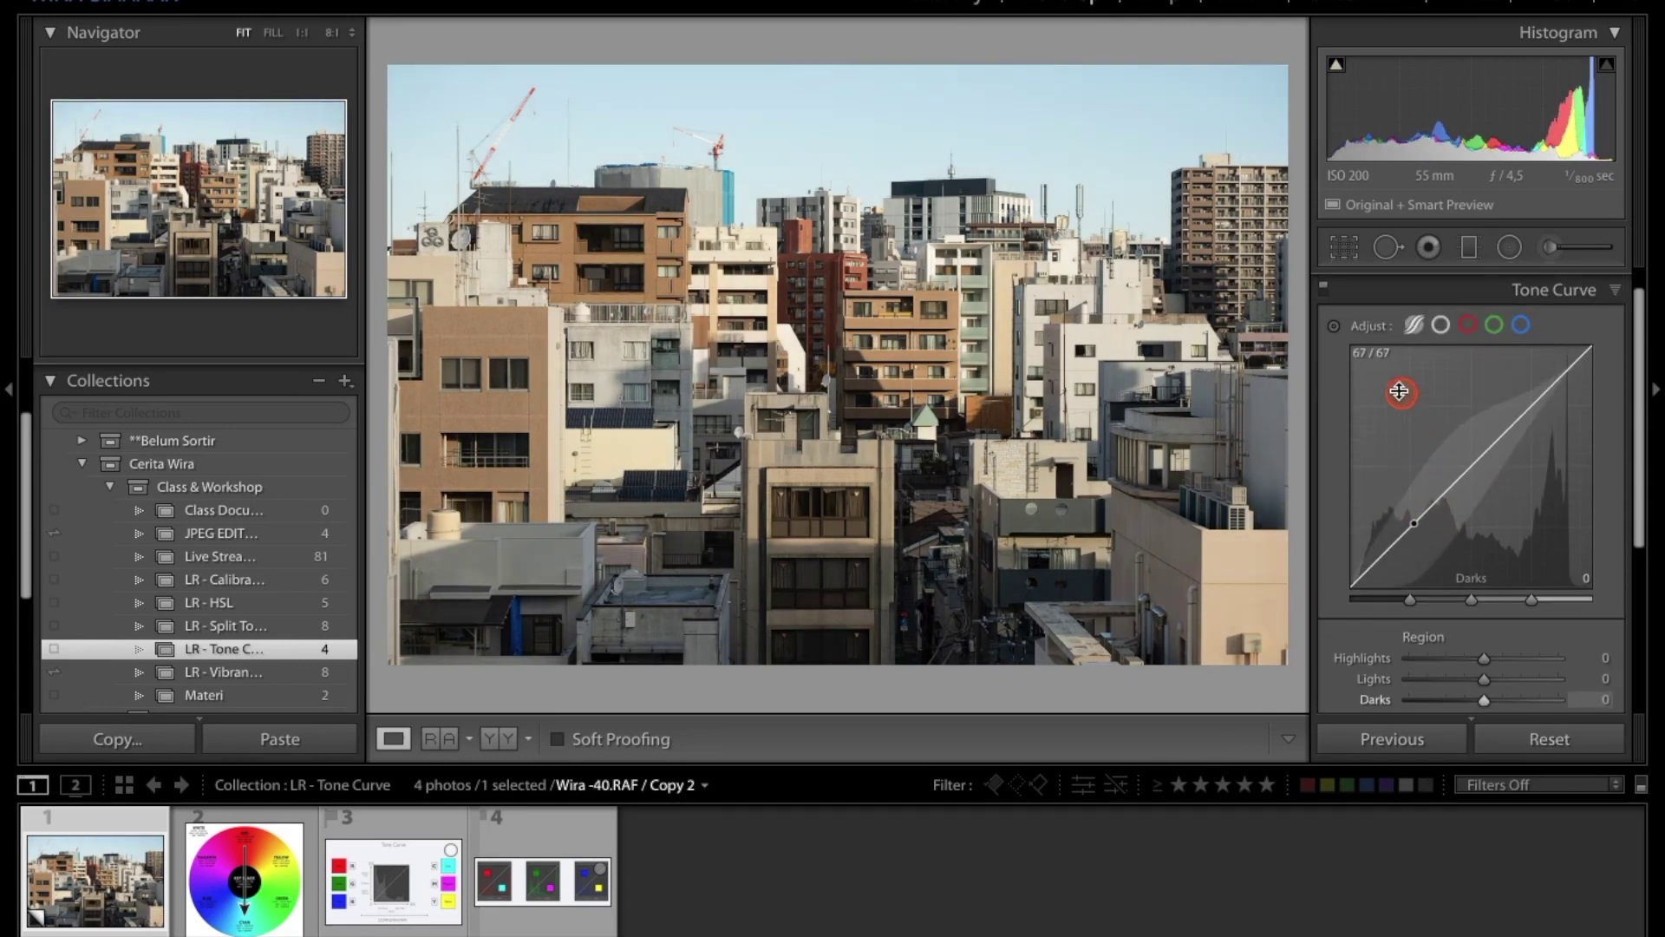
Use the targeted adjustment tool on the photo to lift Shadows to +68 and pull Highlights to -54
click(1334, 327)
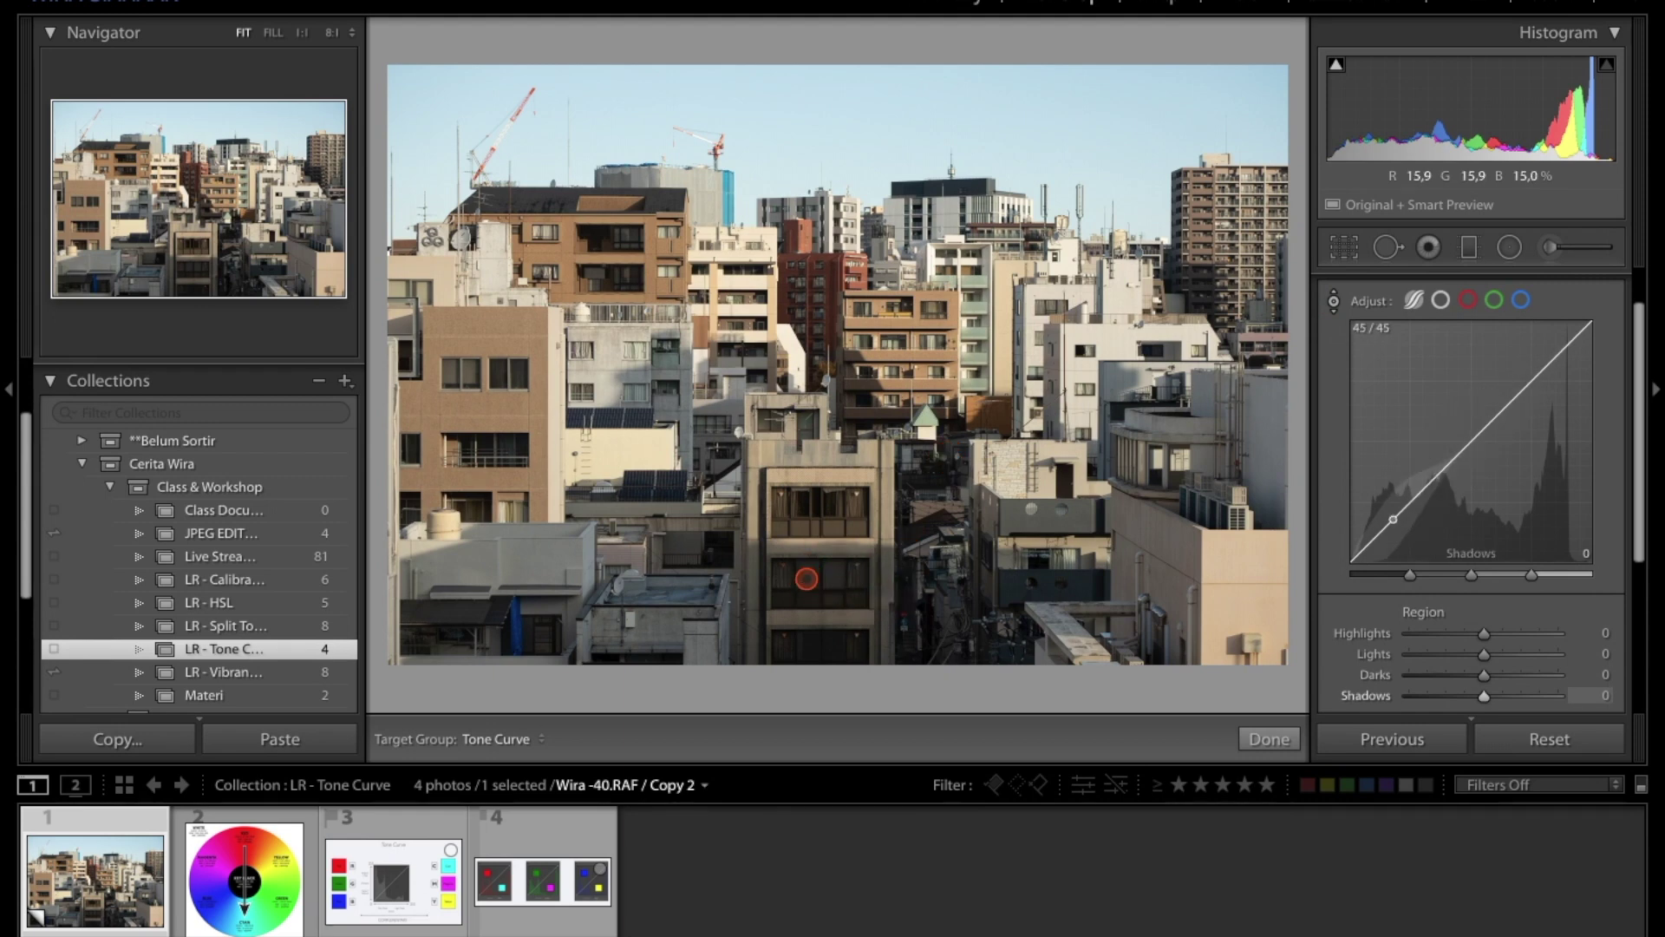
drag(808, 572, 810, 487)
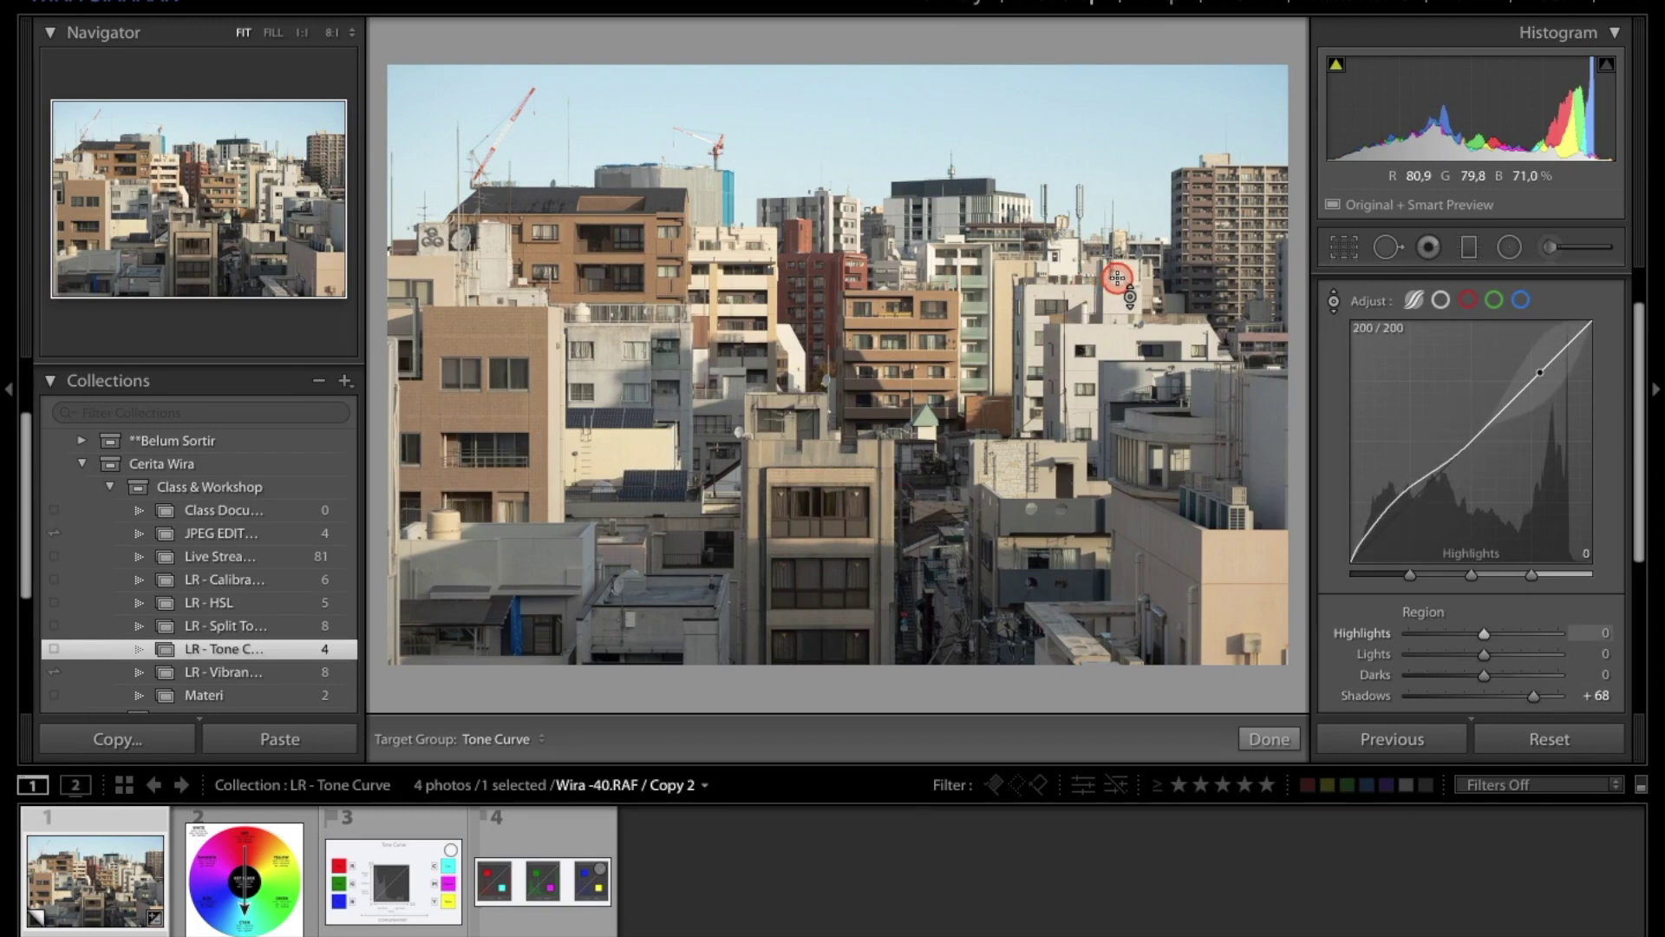
drag(1117, 280, 1115, 316)
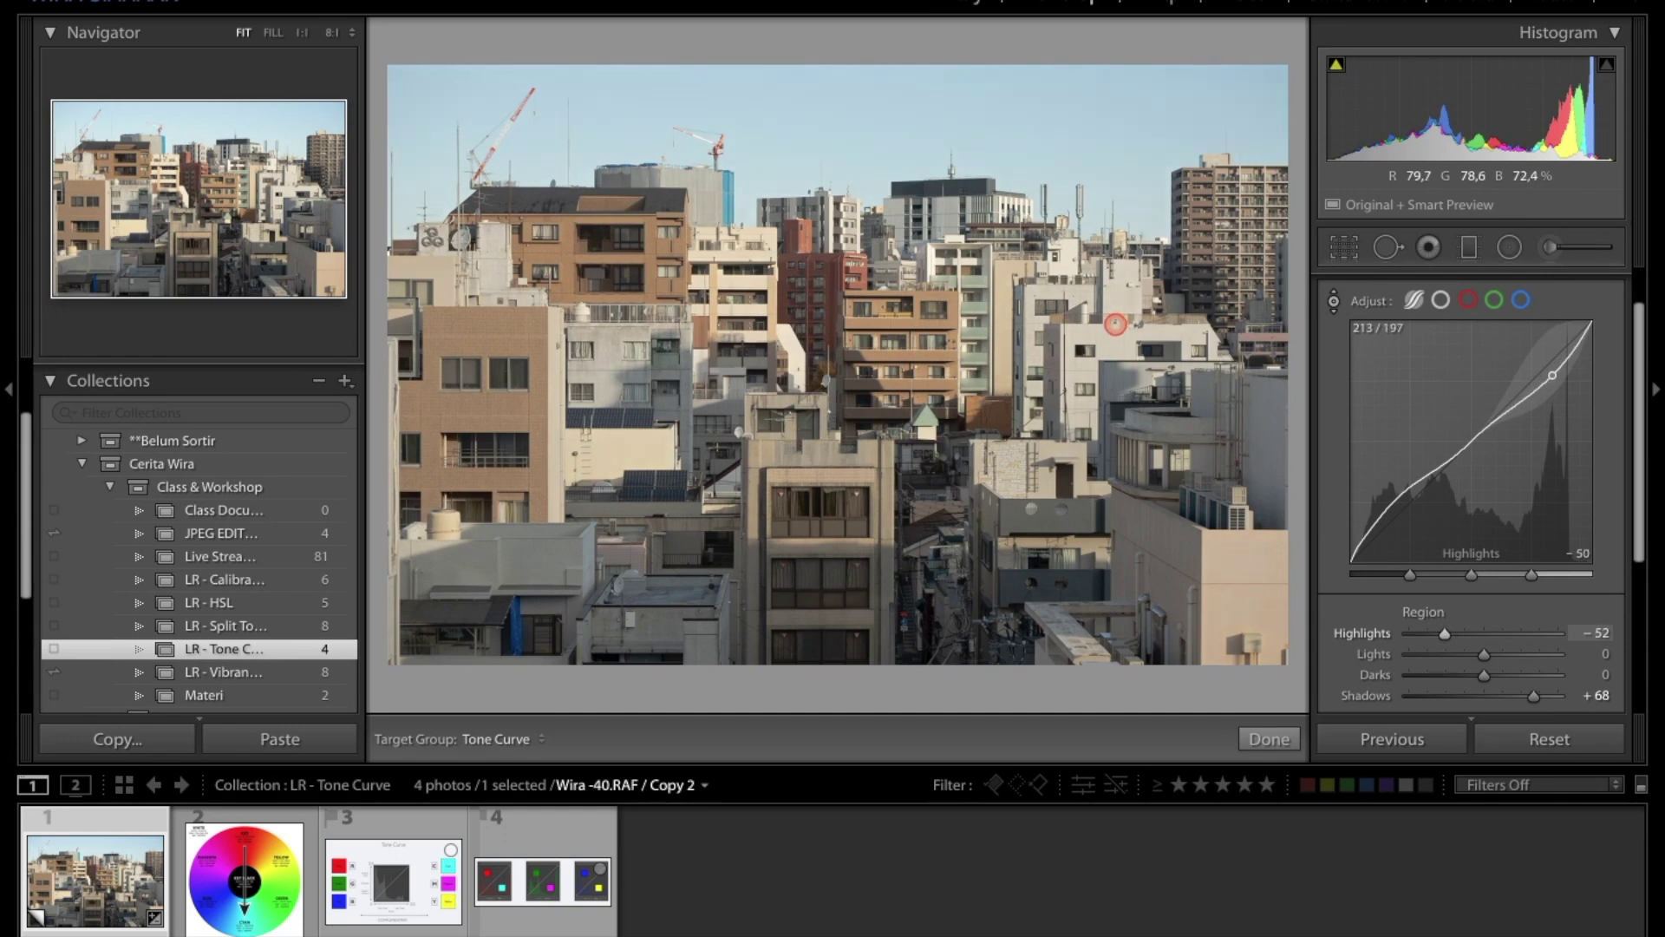
drag(1115, 317, 1204, 358)
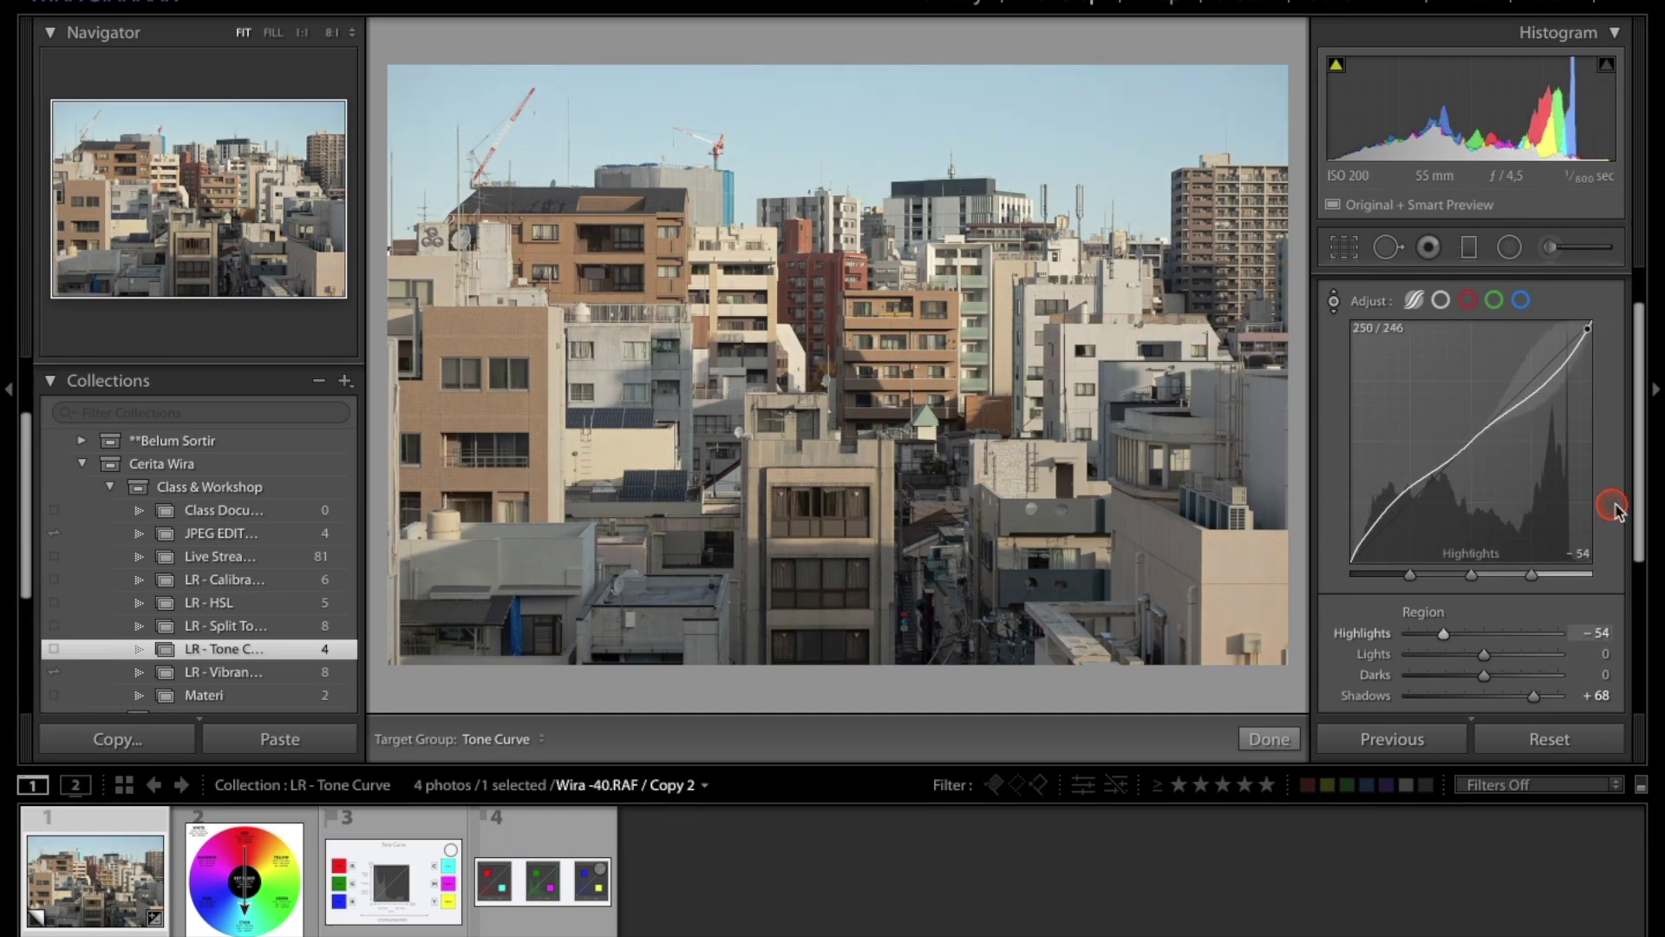
Switch the Tone Curve to the editable point curve, showing a straight Linear line
scroll(1616, 524, down, 2)
scroll(1616, 524, up, 4)
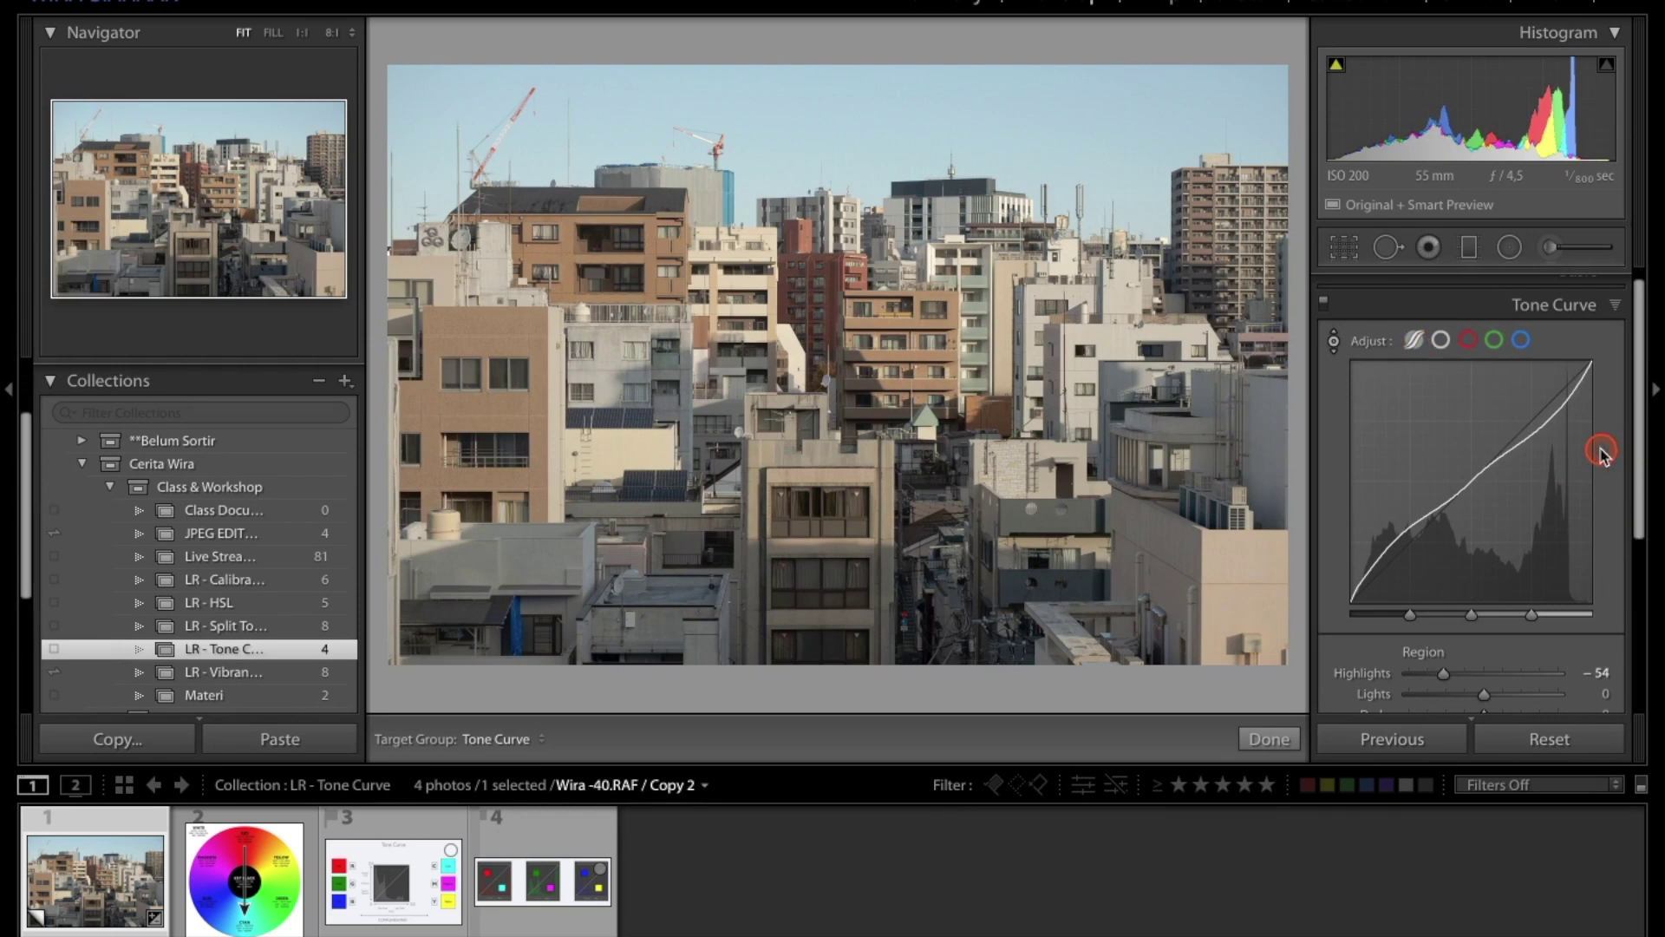
click(1439, 341)
click(1441, 341)
click(1441, 341)
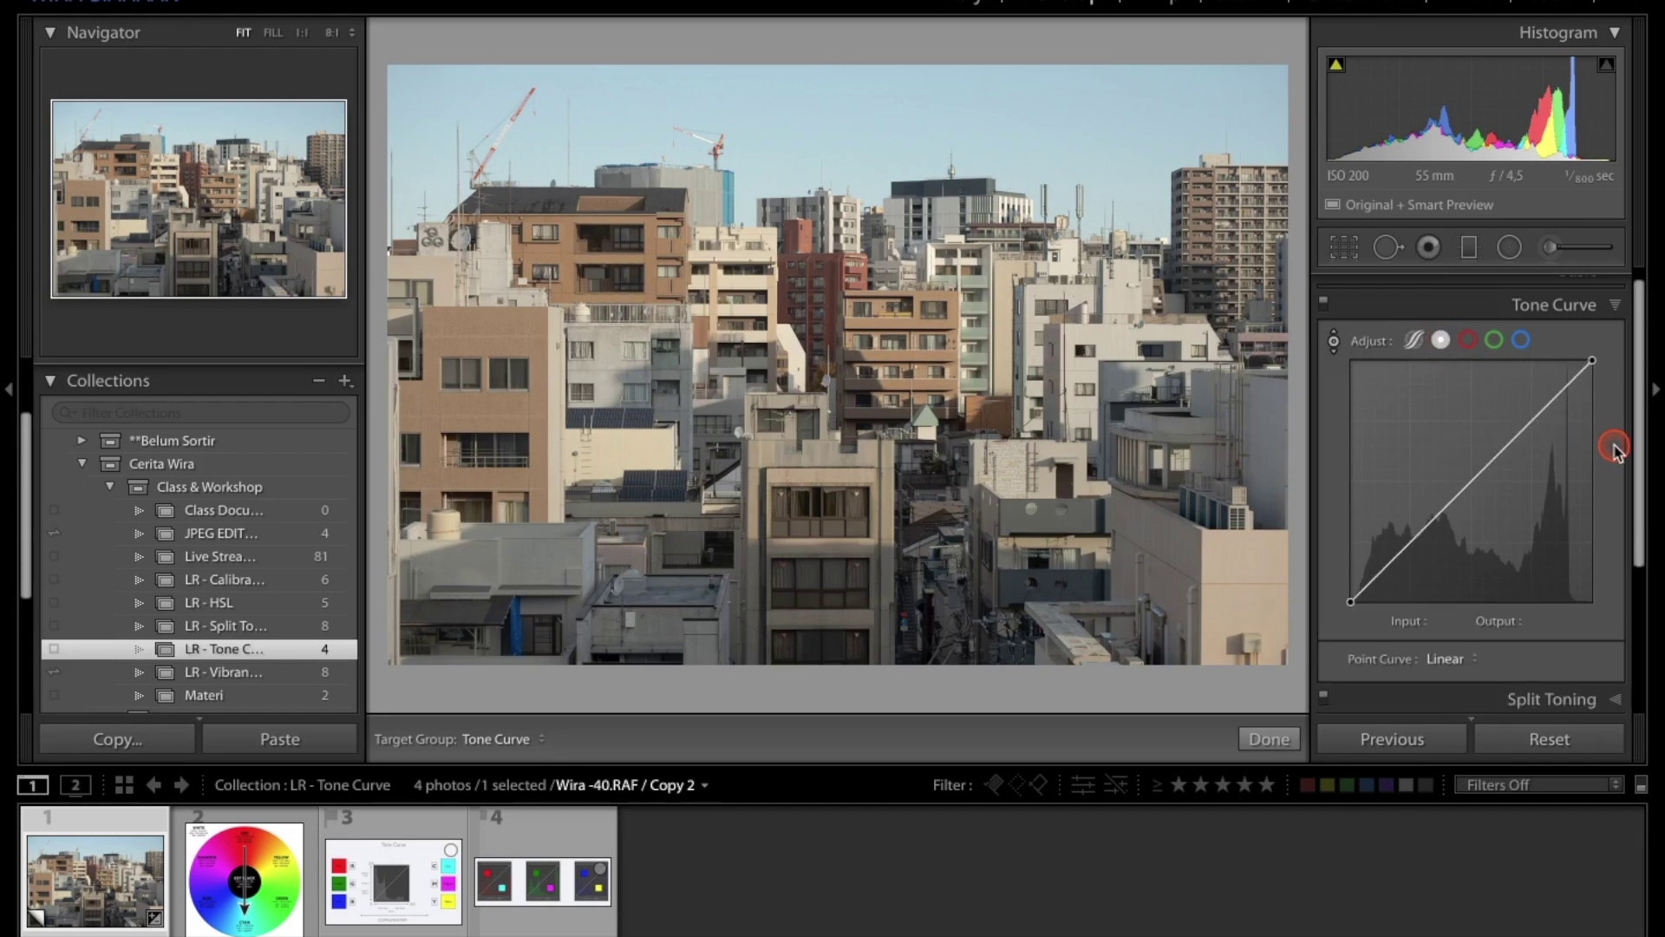
scroll(1615, 446, down, 1)
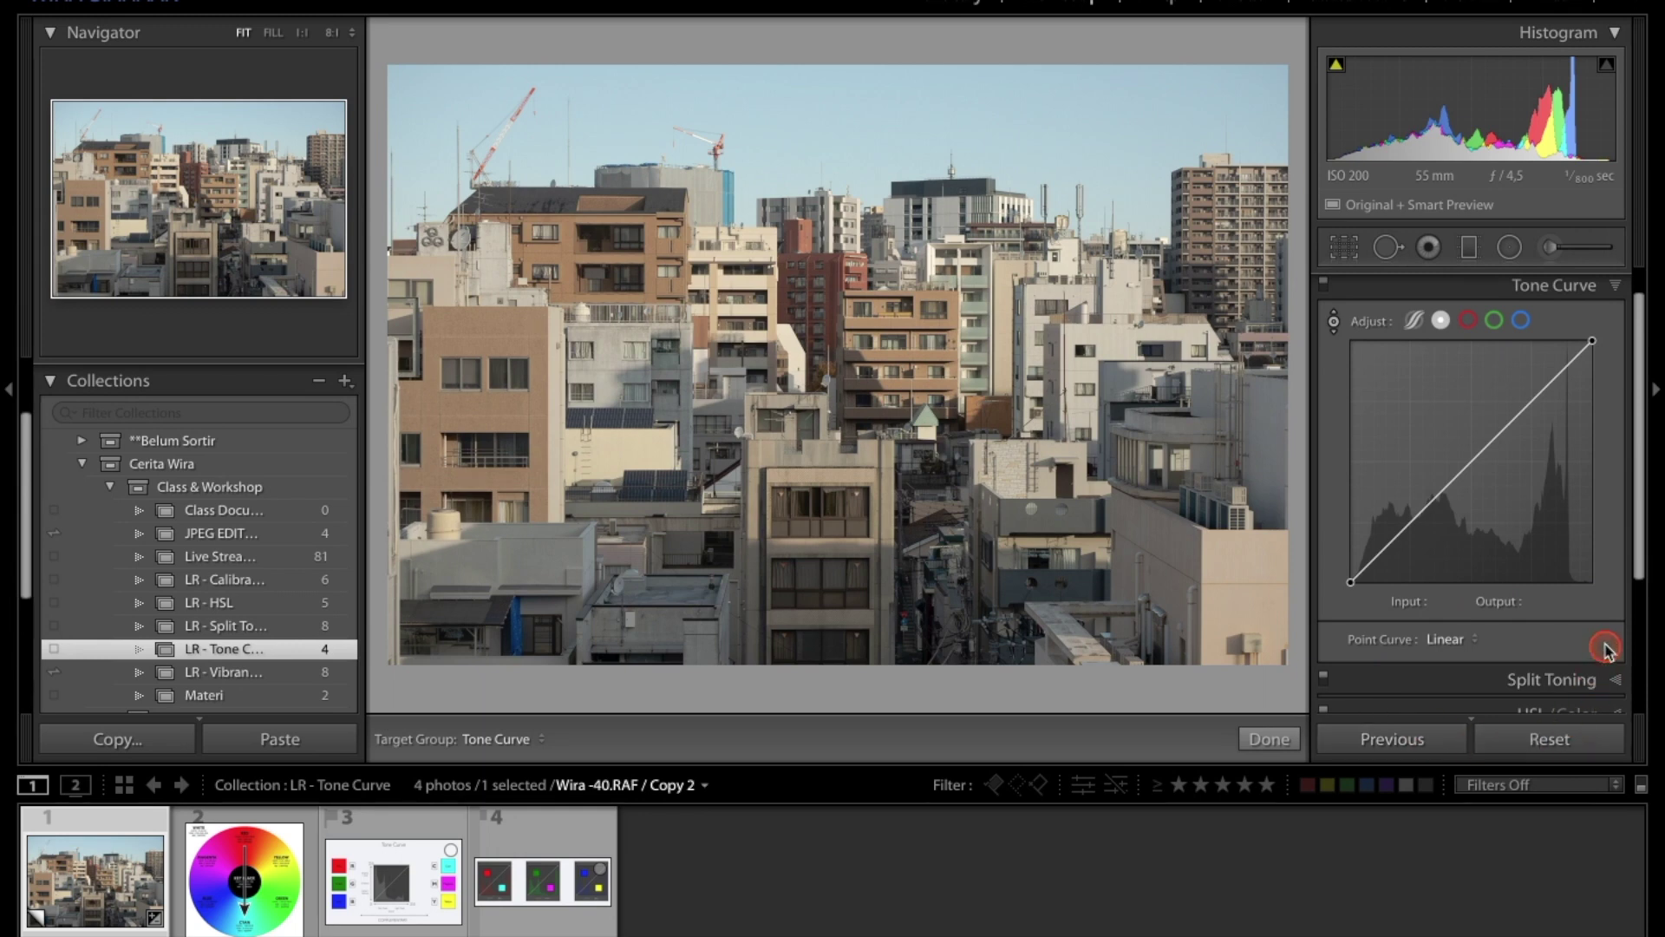
scroll(1616, 579, up, 2)
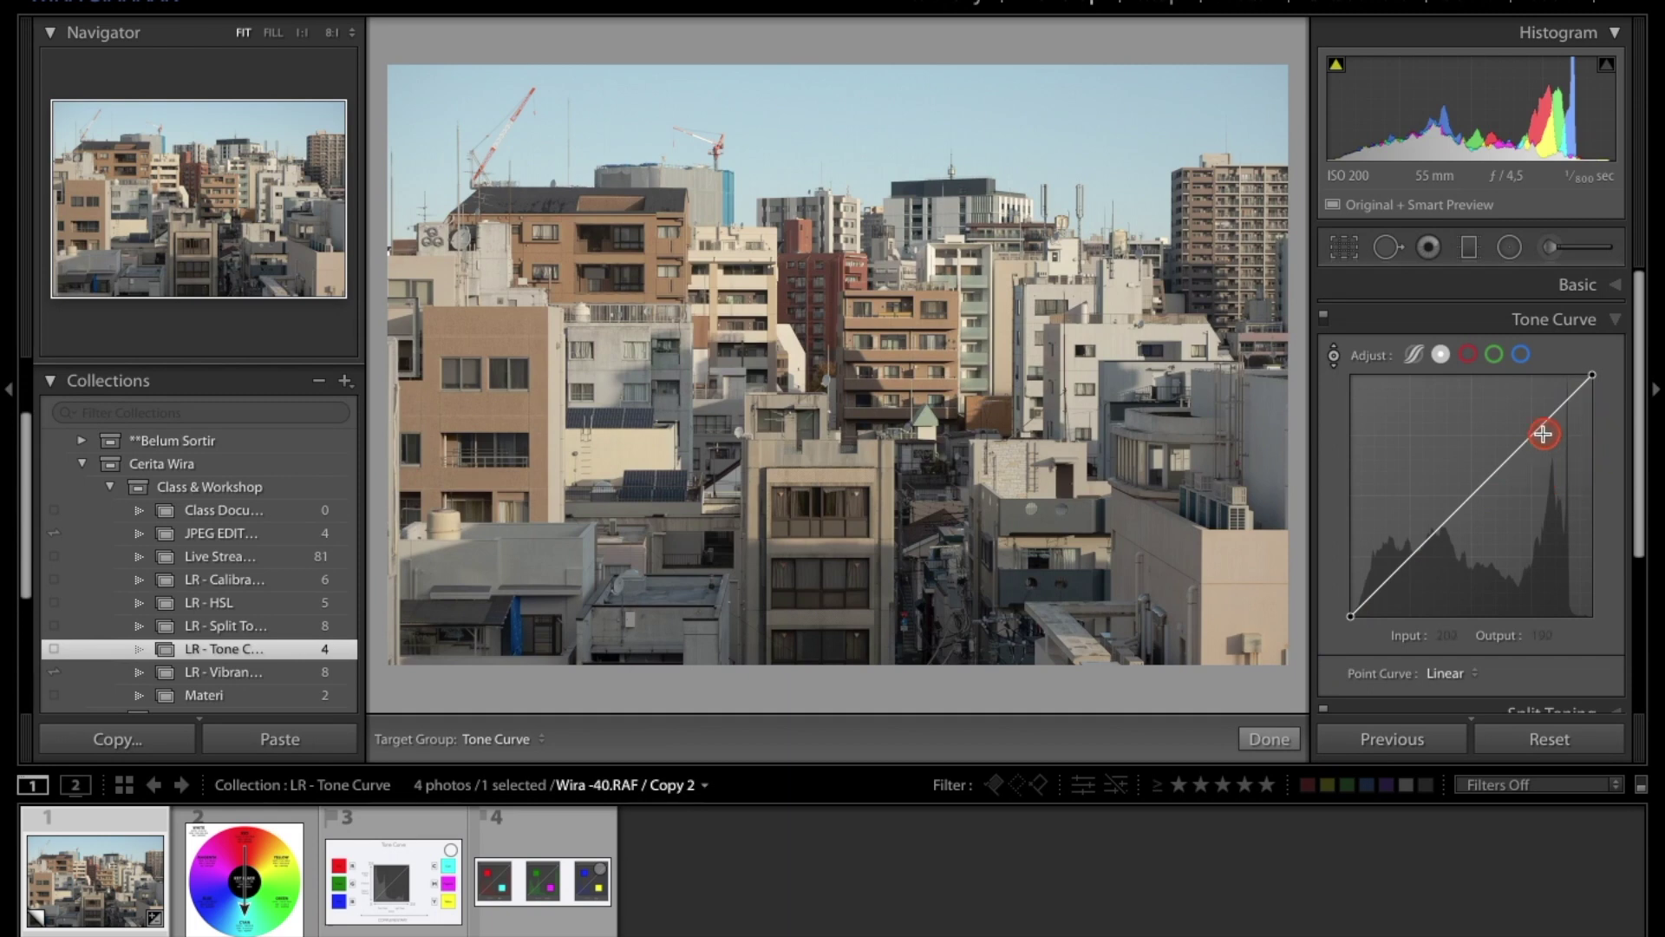
drag(1539, 431, 1541, 425)
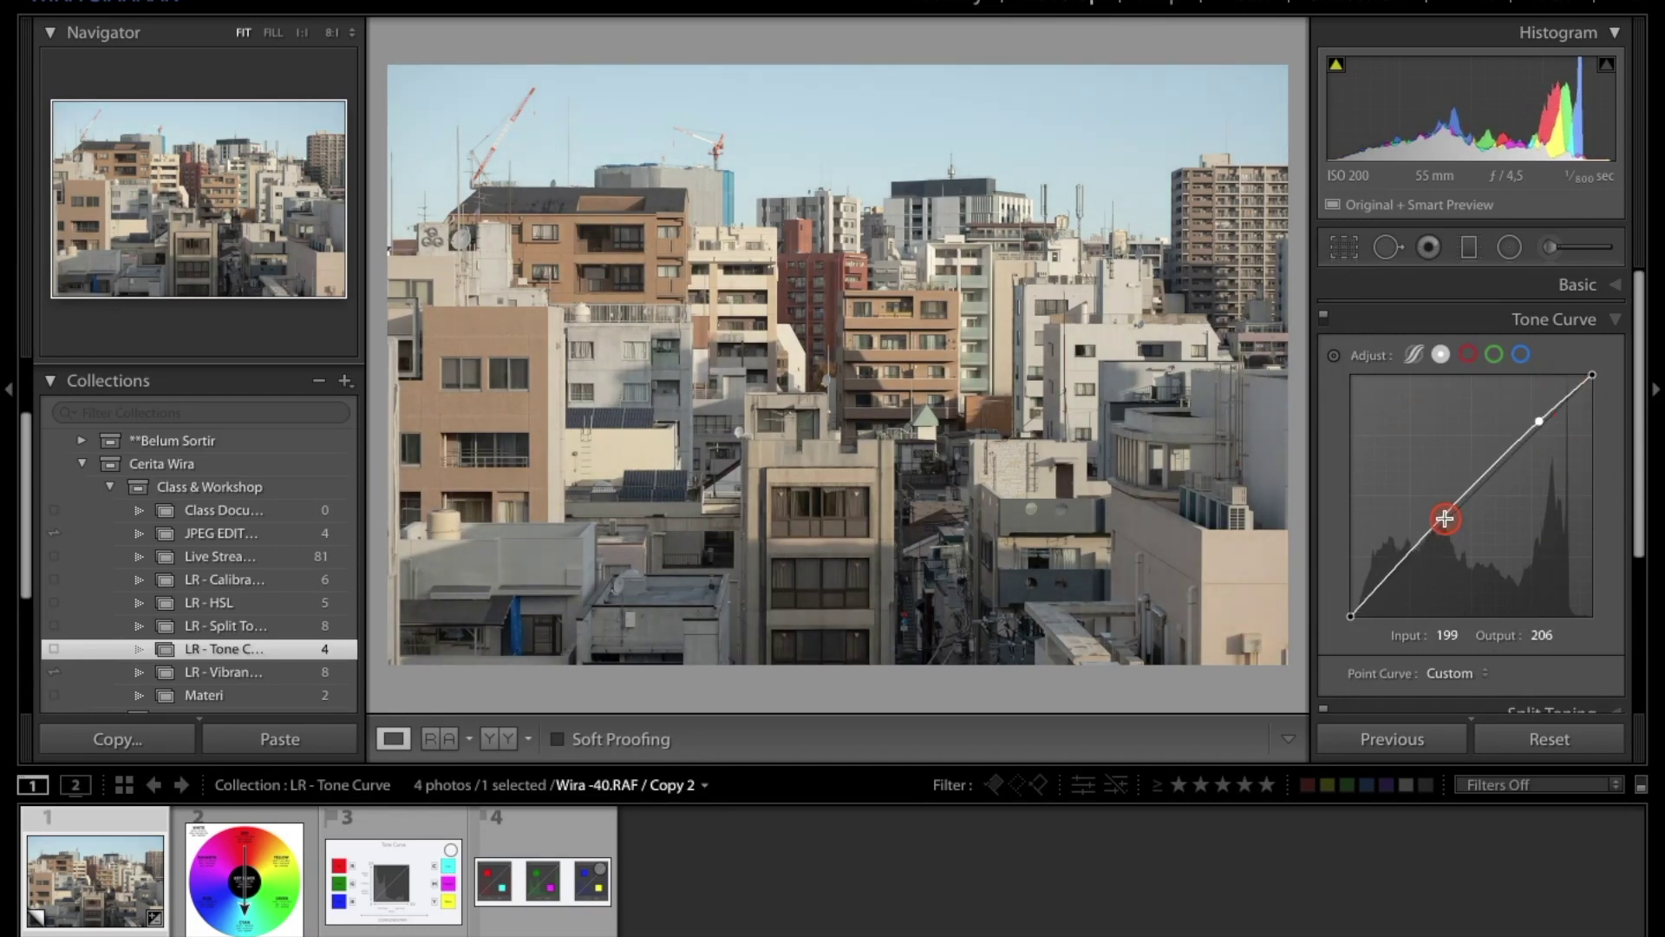
click(1405, 559)
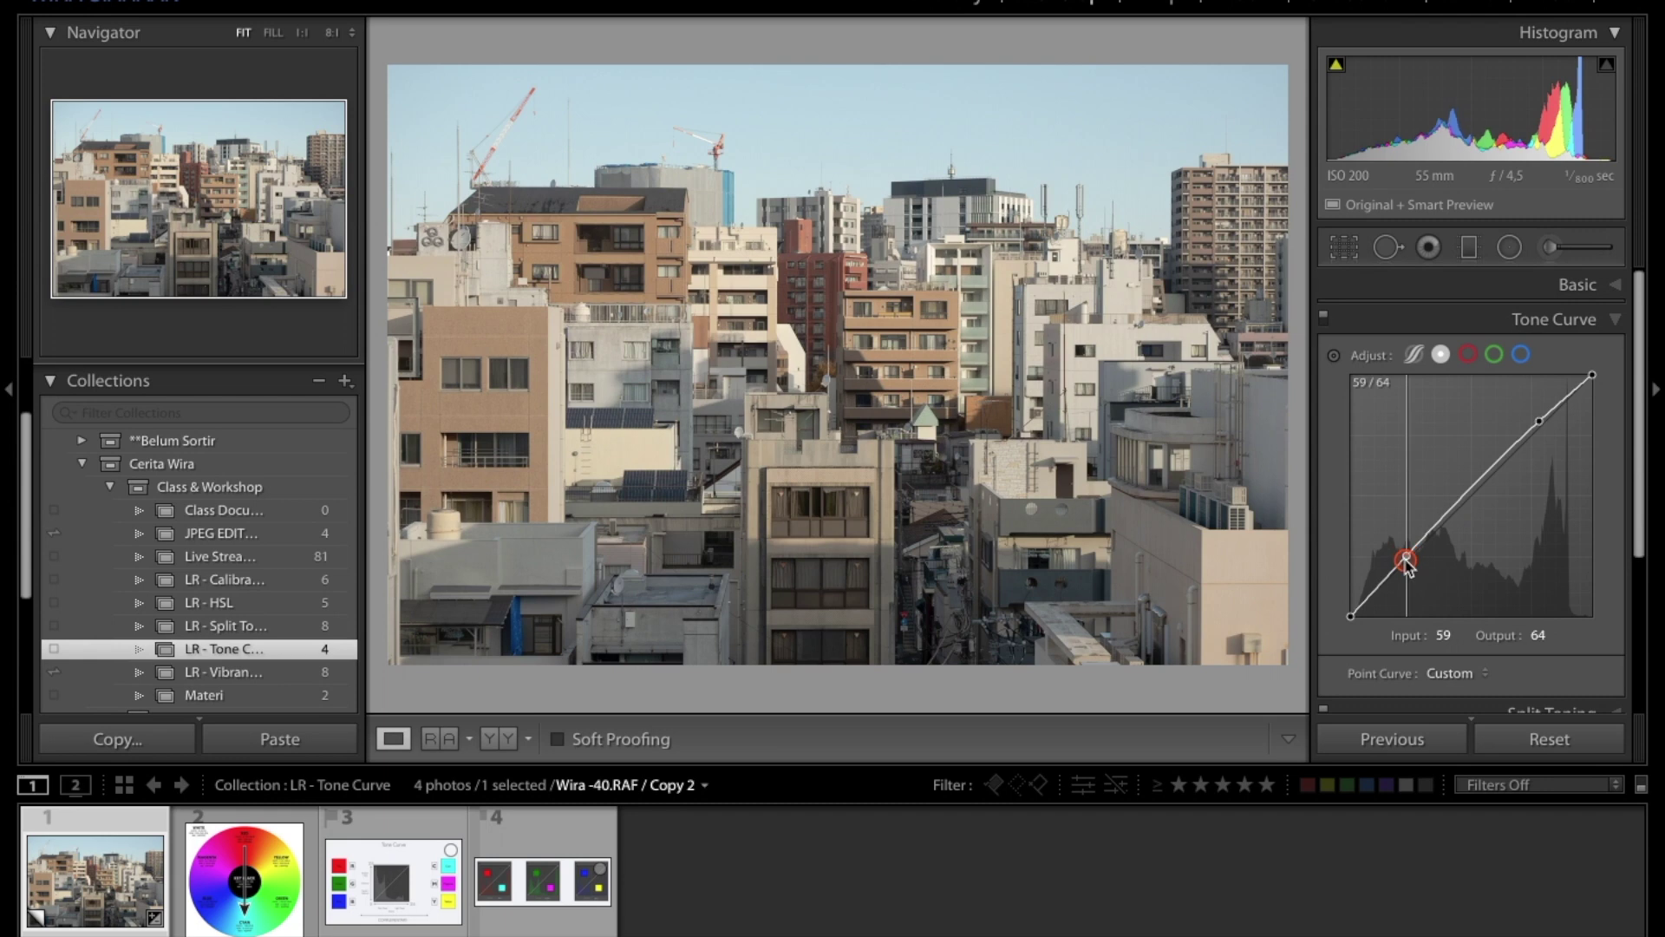
drag(1407, 559, 1407, 568)
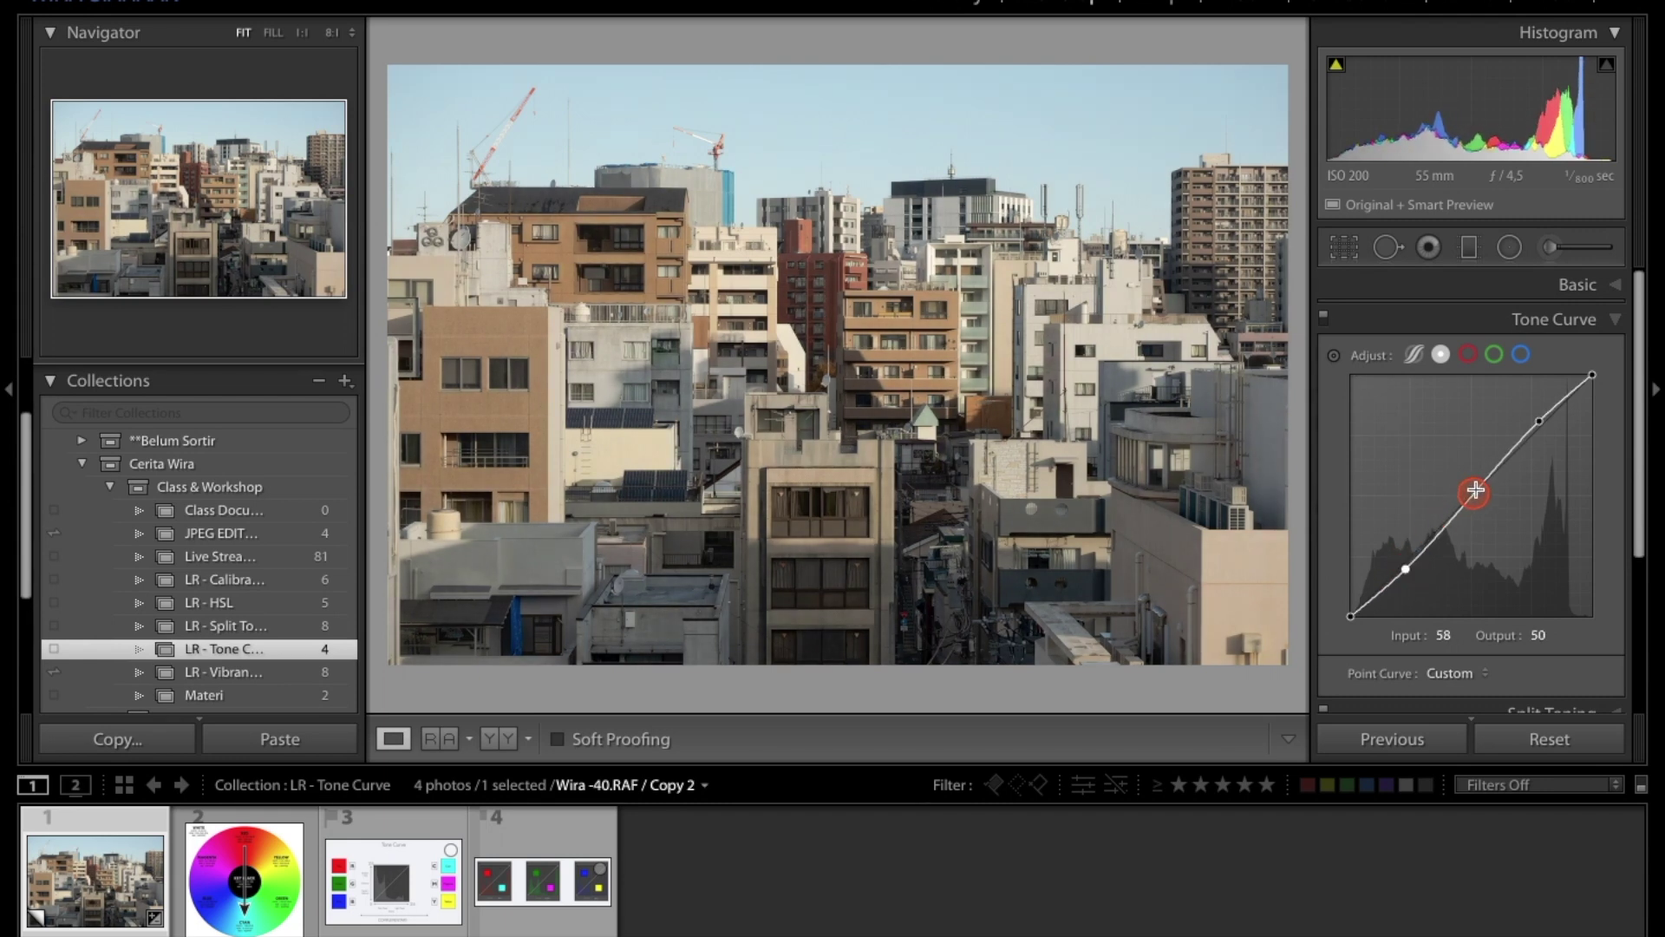
drag(1487, 473, 1484, 469)
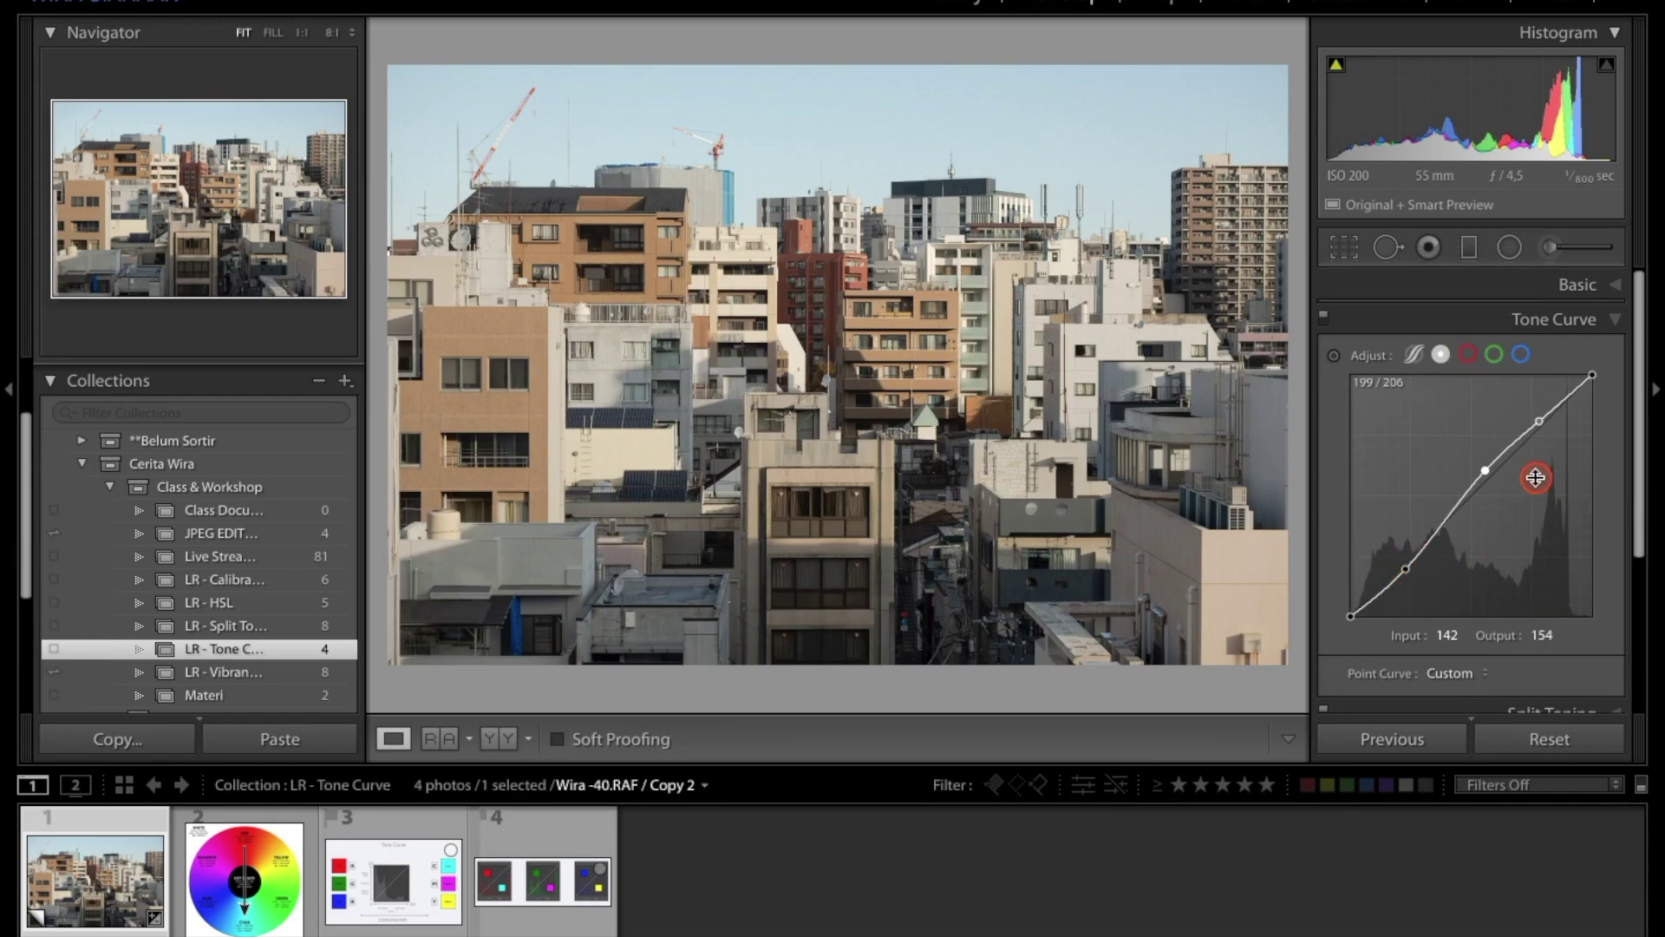
click(1487, 468)
drag(1540, 422, 1517, 391)
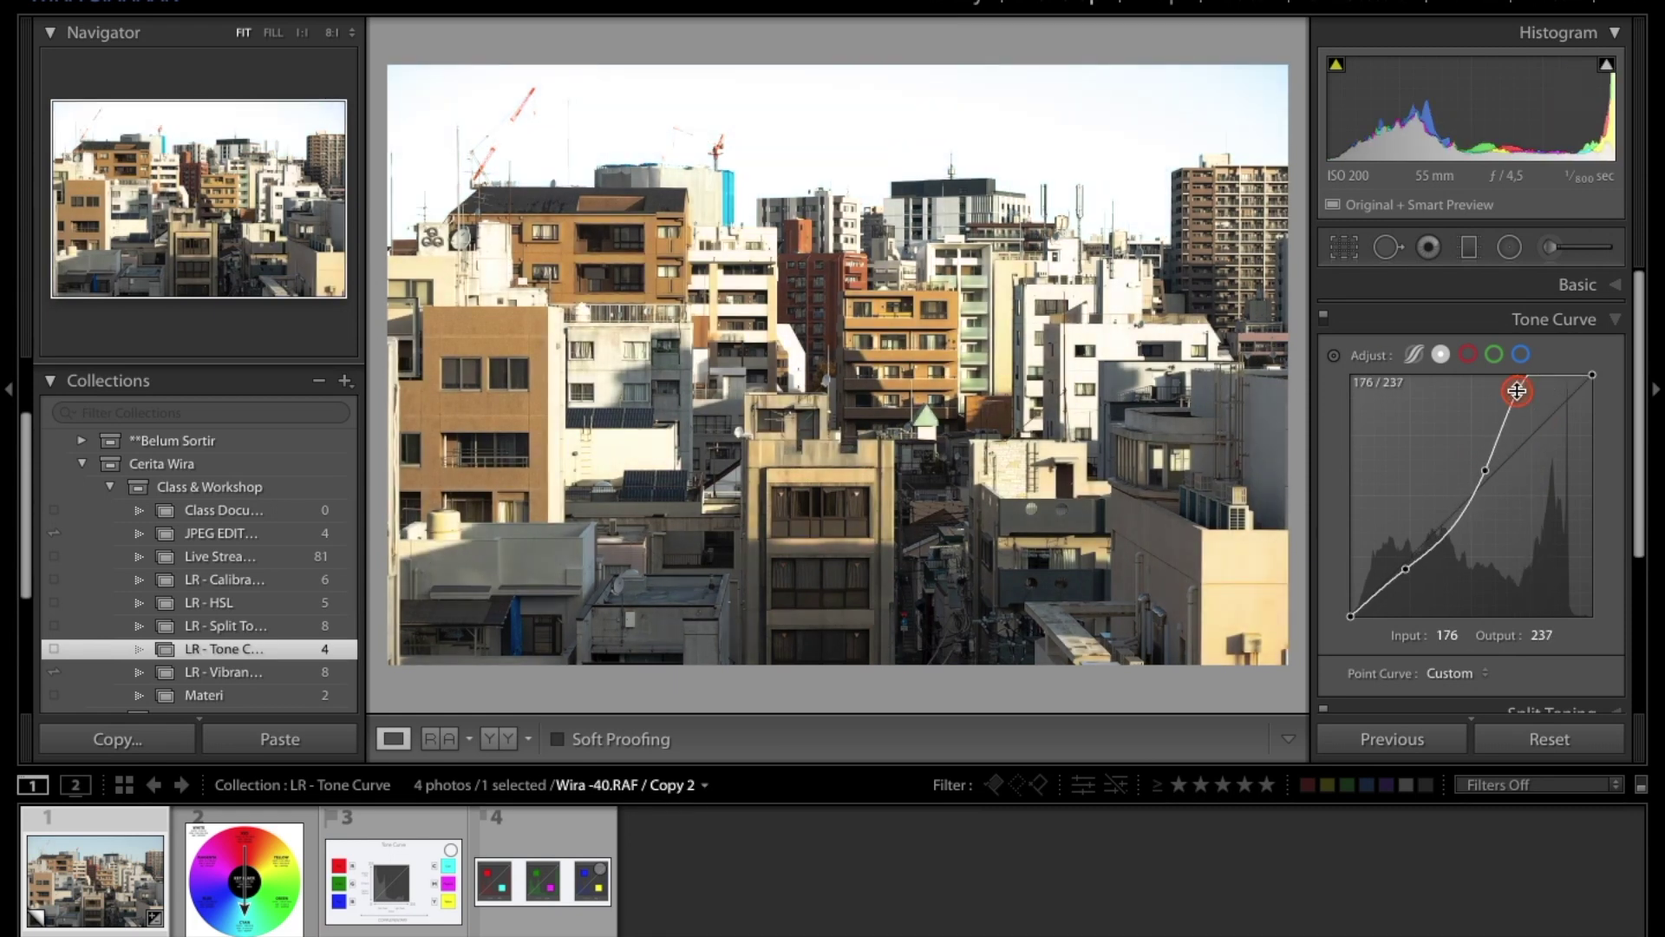
drag(1405, 569, 1396, 611)
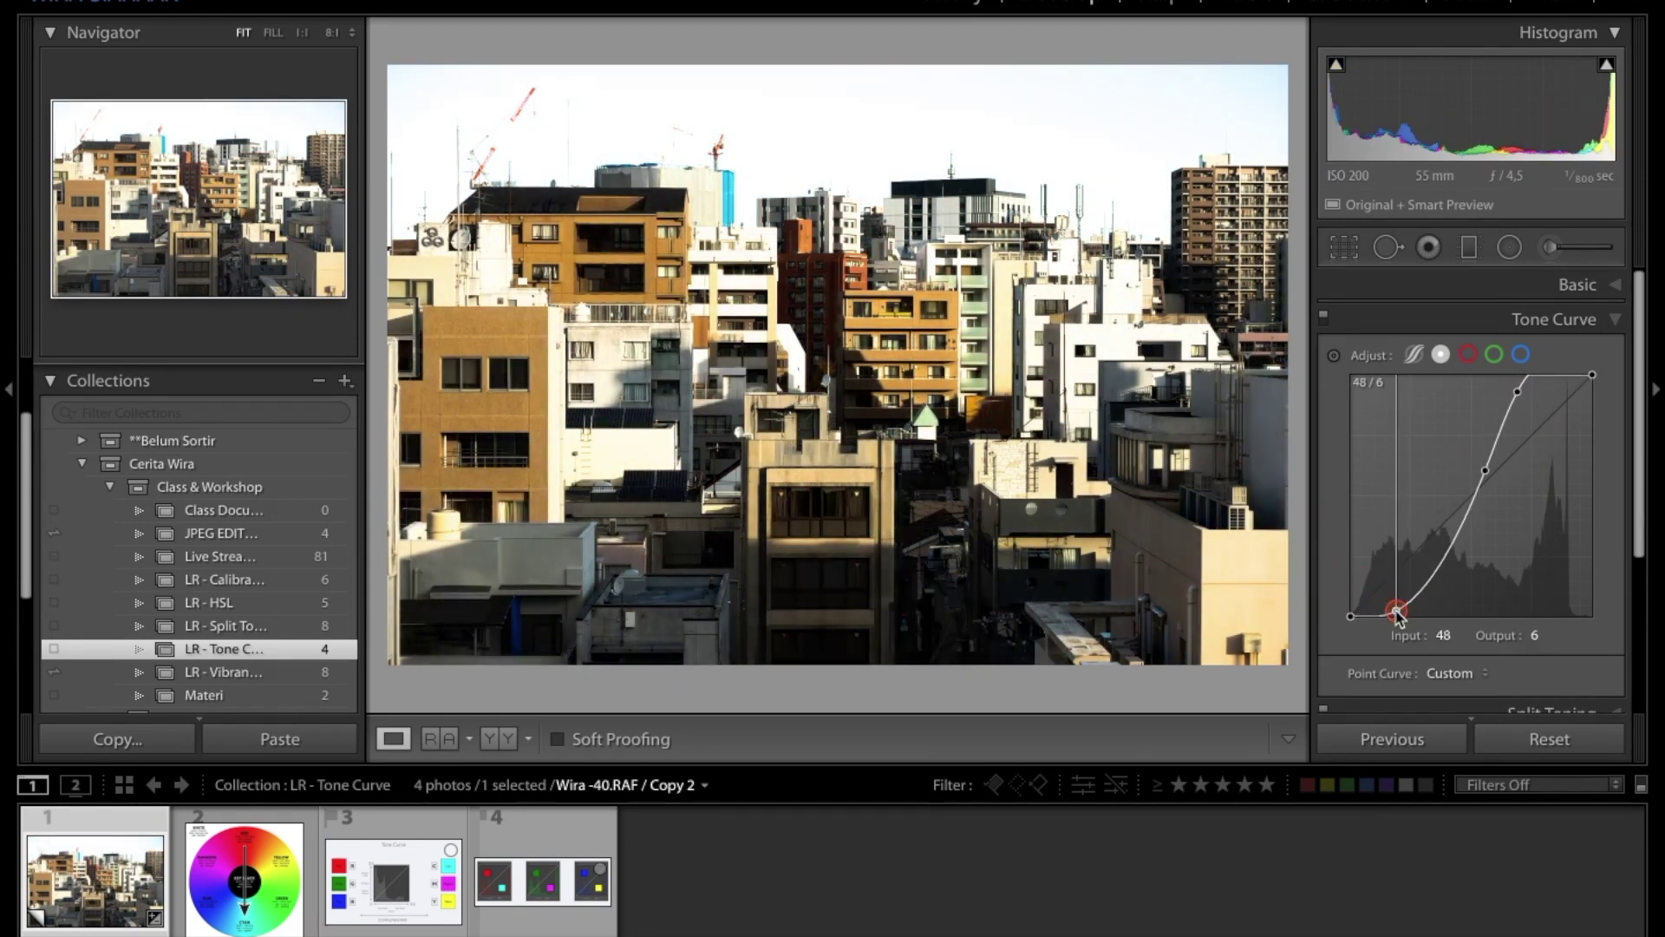
right_click(1457, 537)
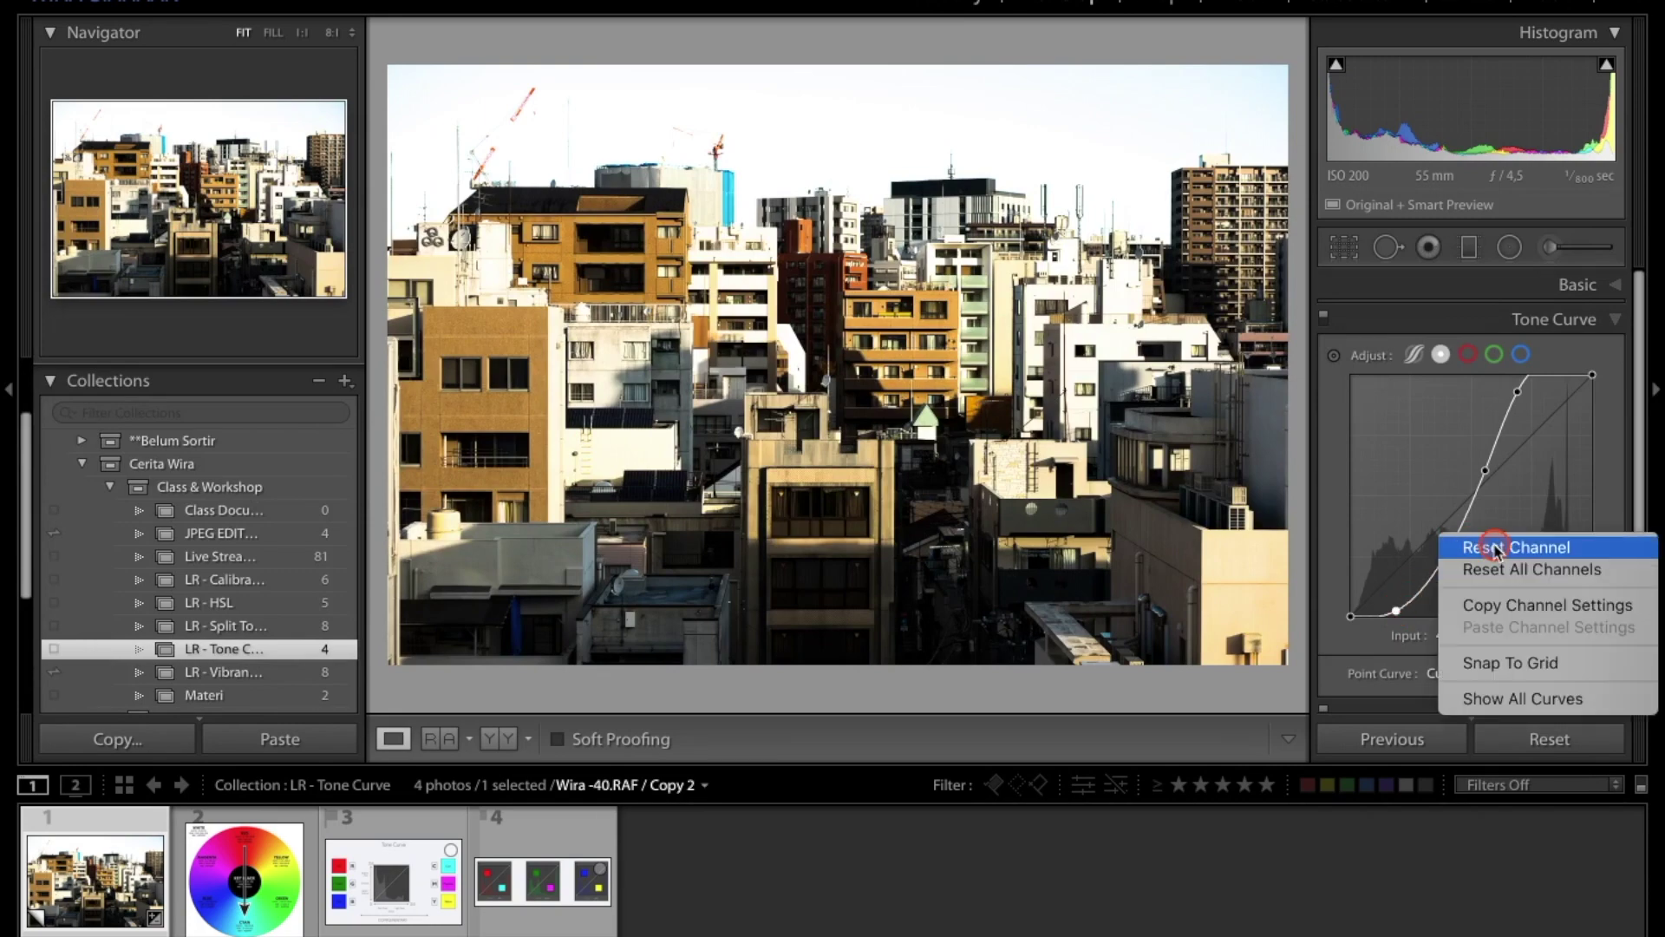
click(1498, 549)
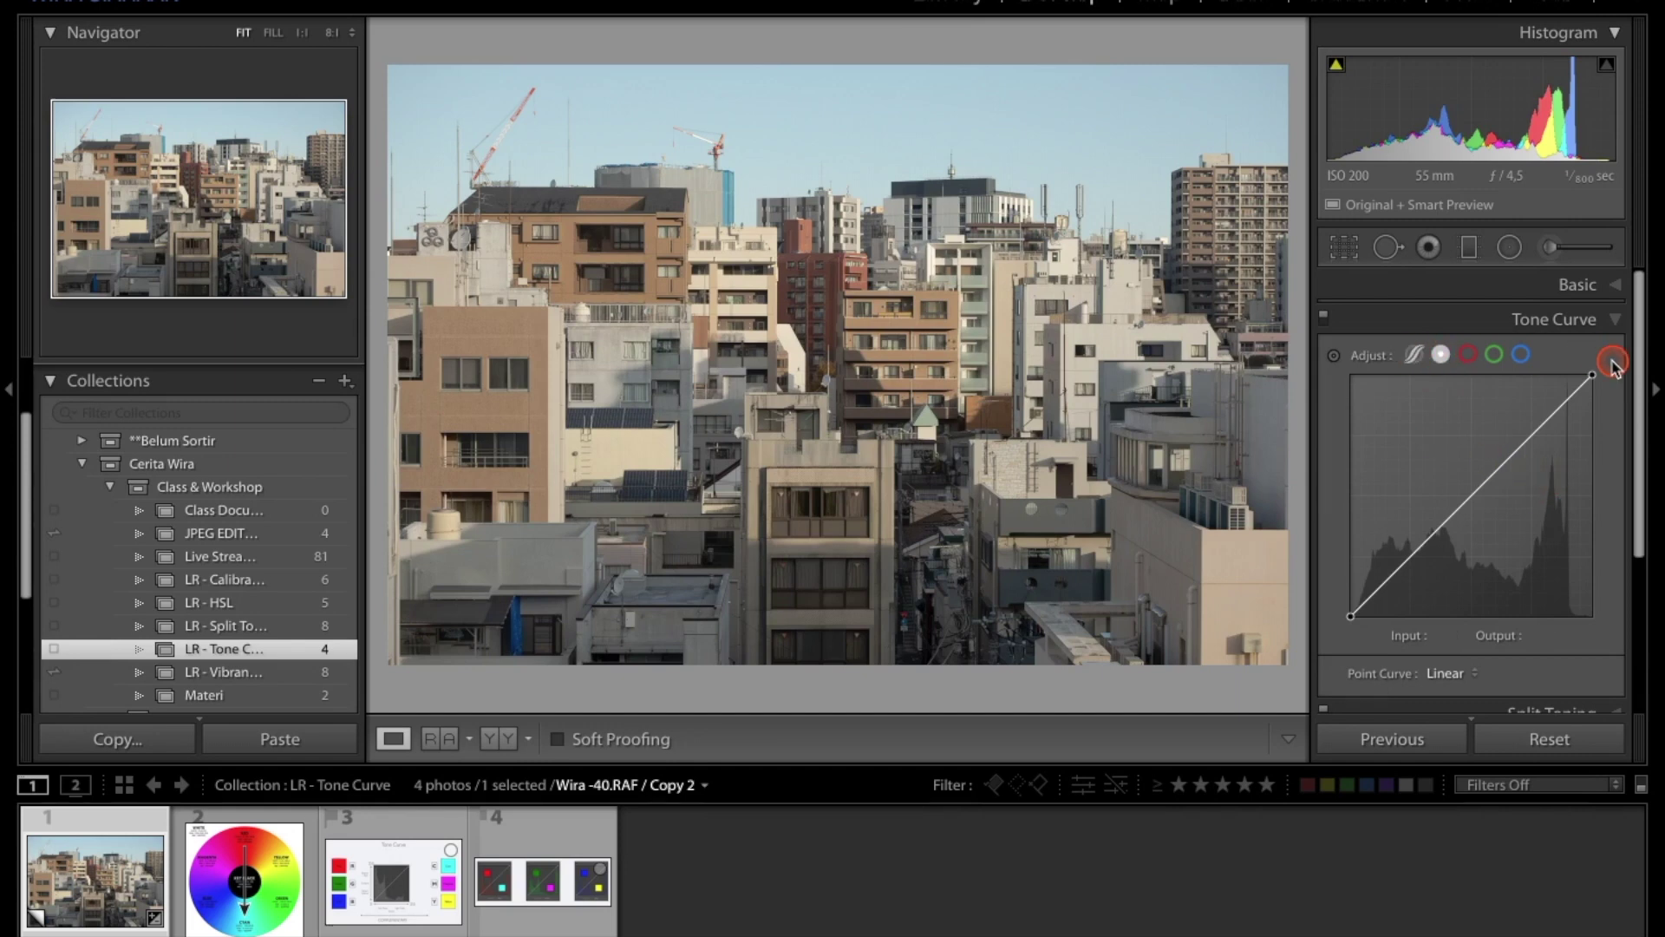
click(1412, 355)
click(1403, 562)
click(1468, 498)
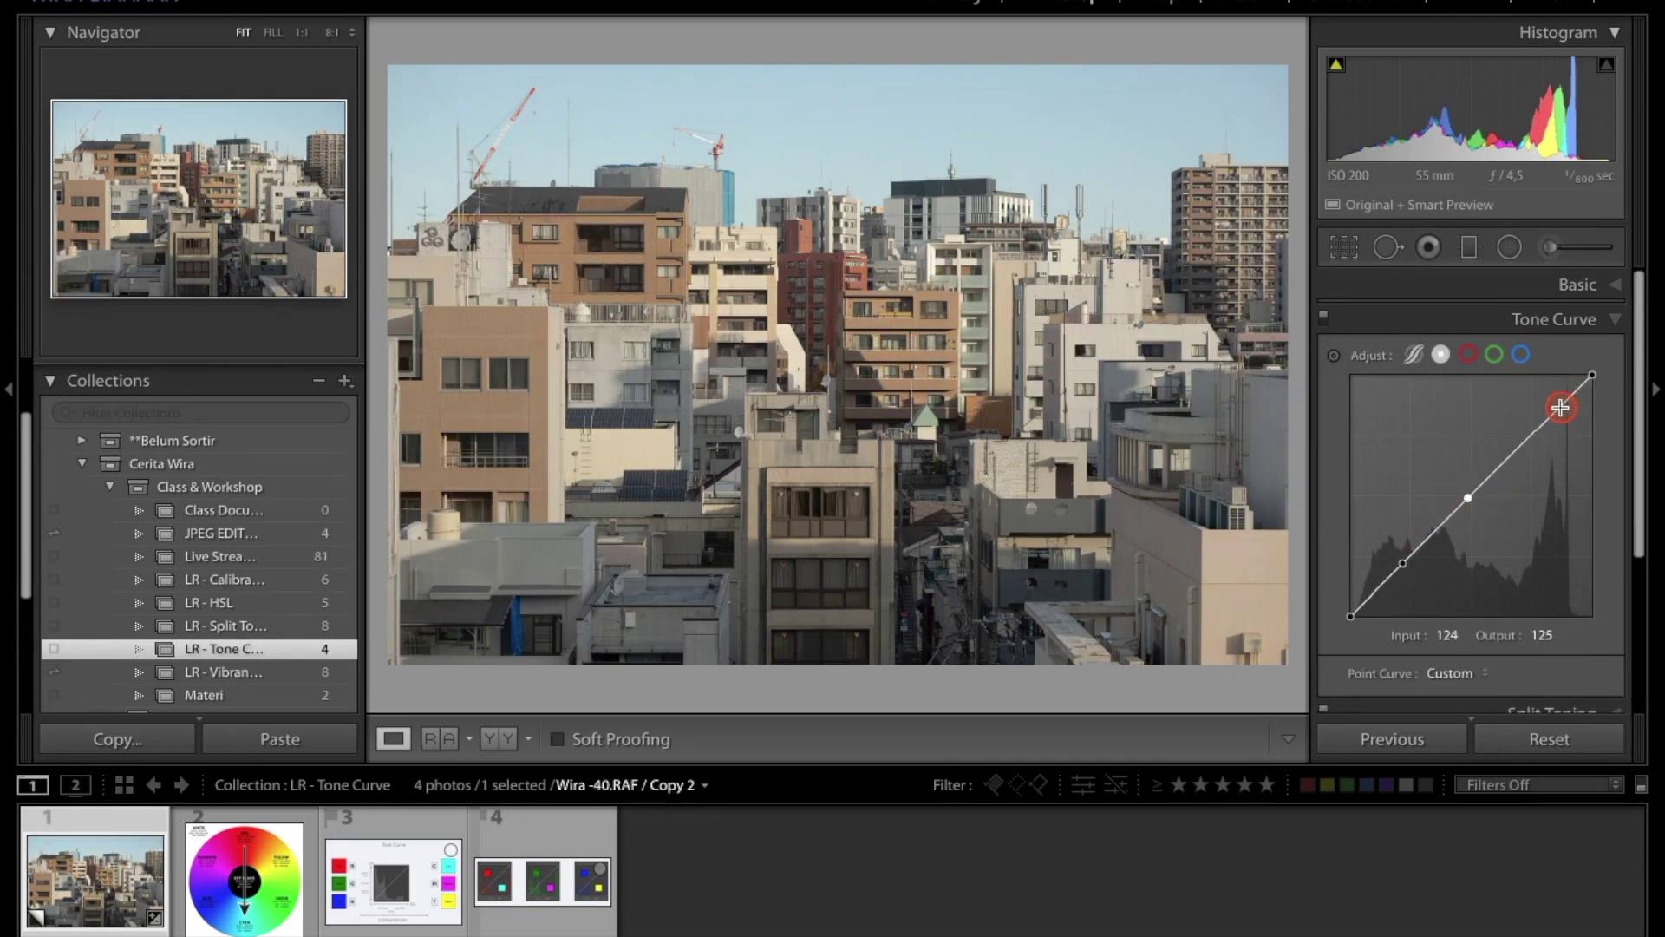
key(ctrl+z)
key(ctrl+z)
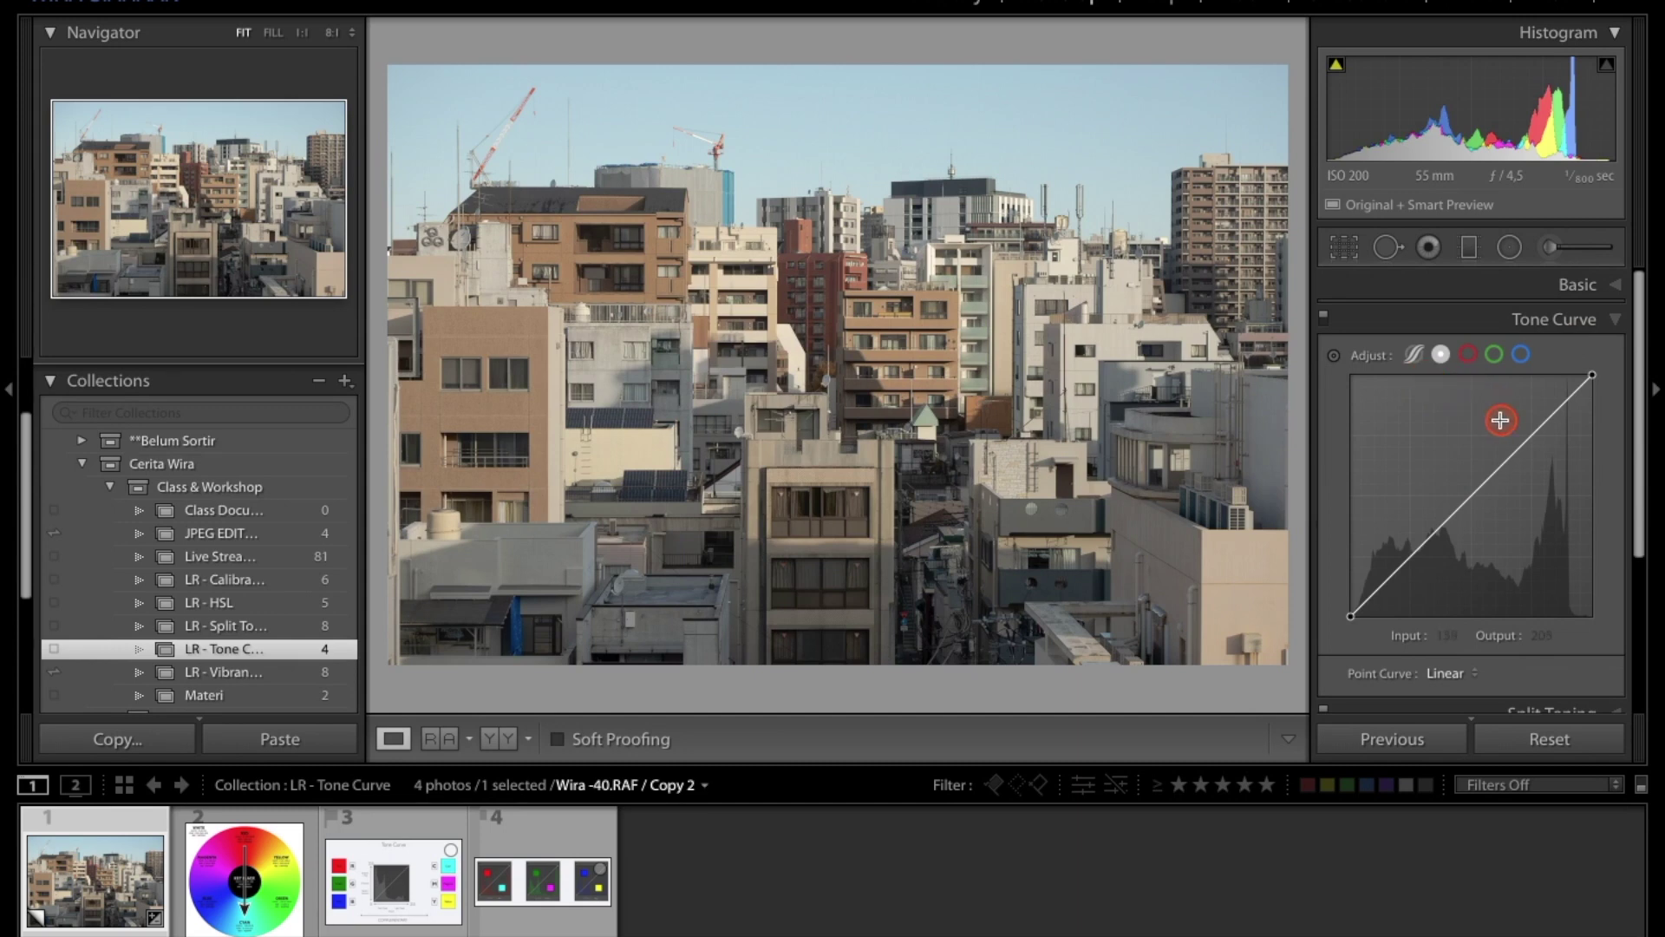
click(1415, 354)
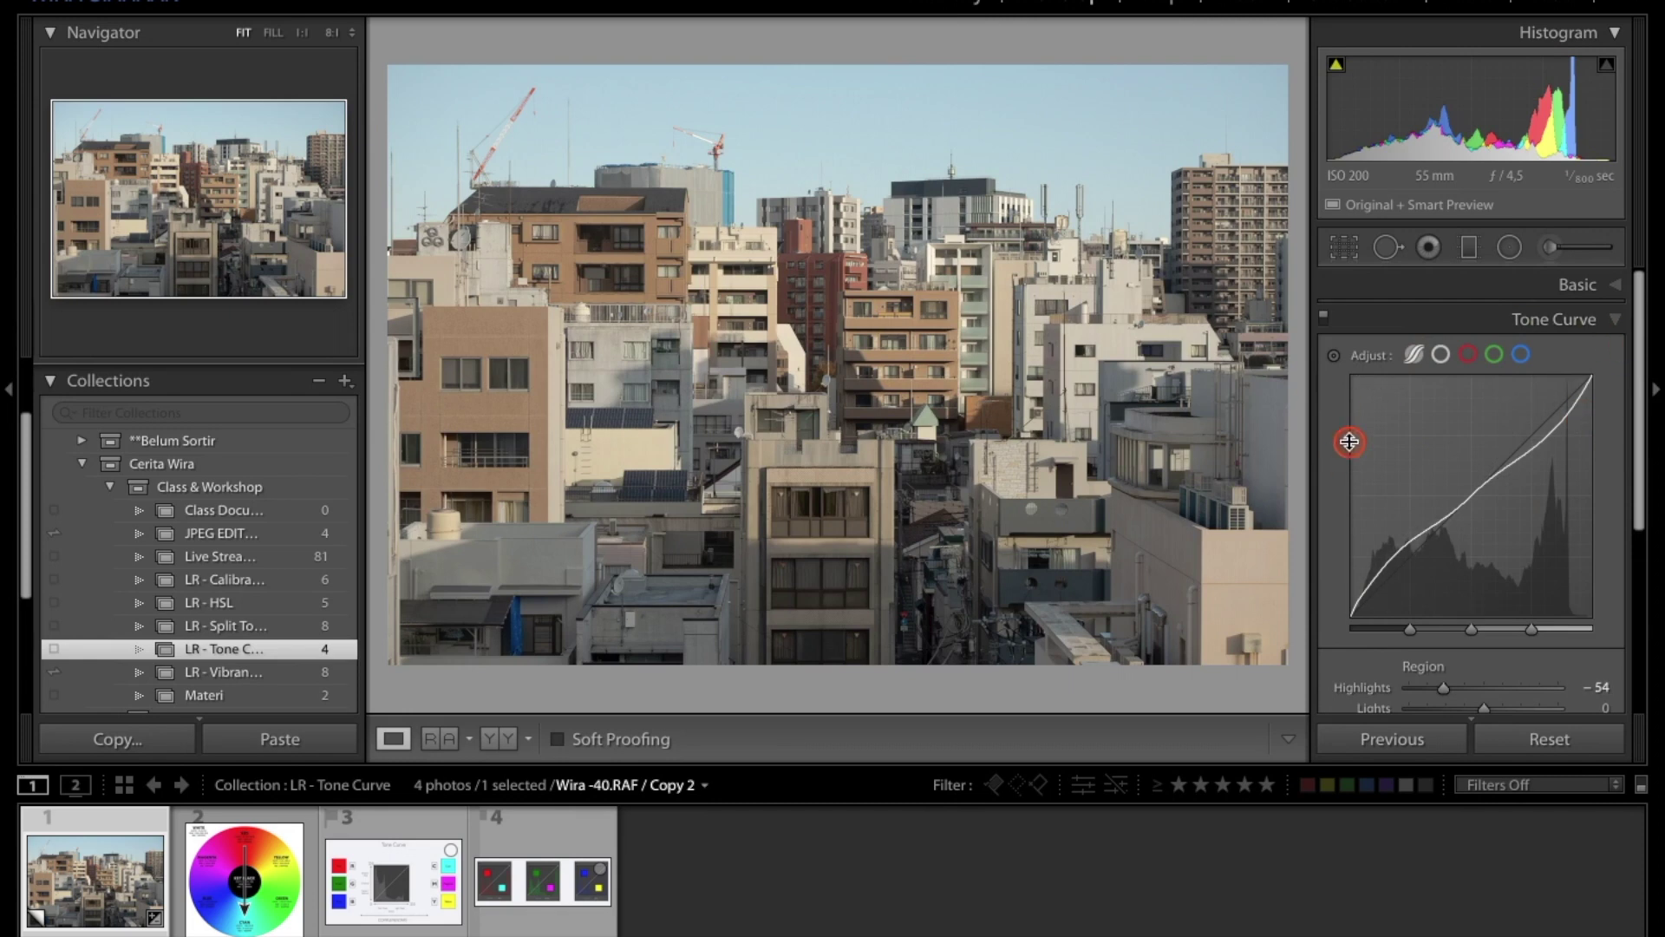
click(1441, 354)
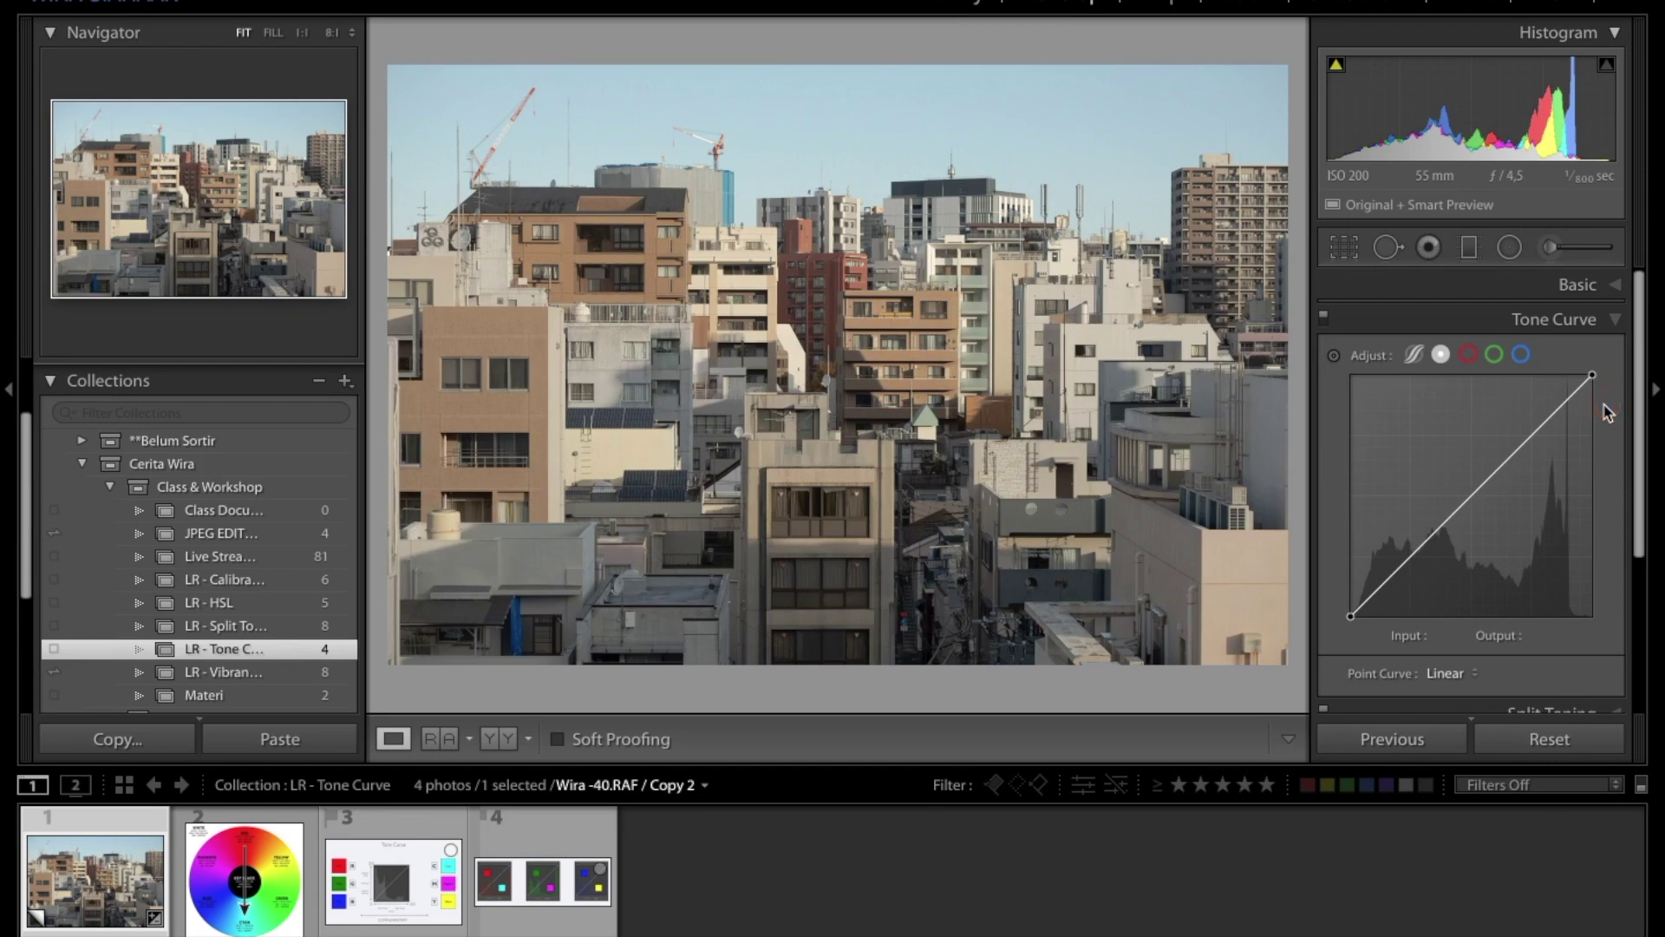
scroll(1609, 414, down, 1)
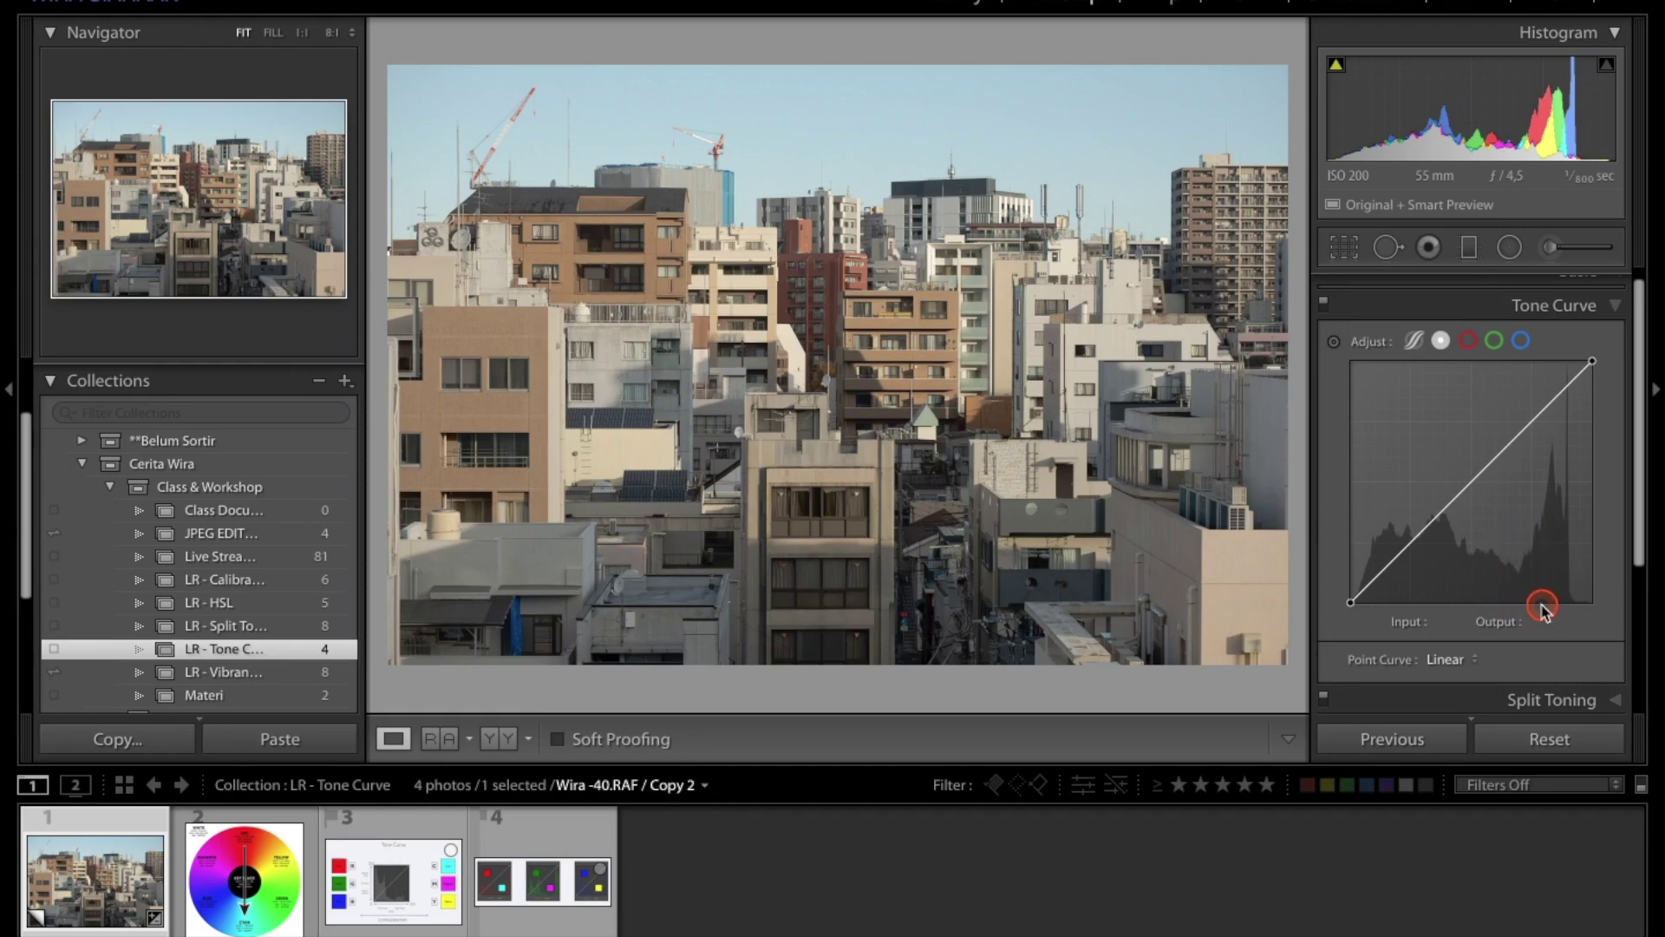
Raise a highlight point near 212 slightly and drag a shadow point at 63 down to 51
click(1551, 402)
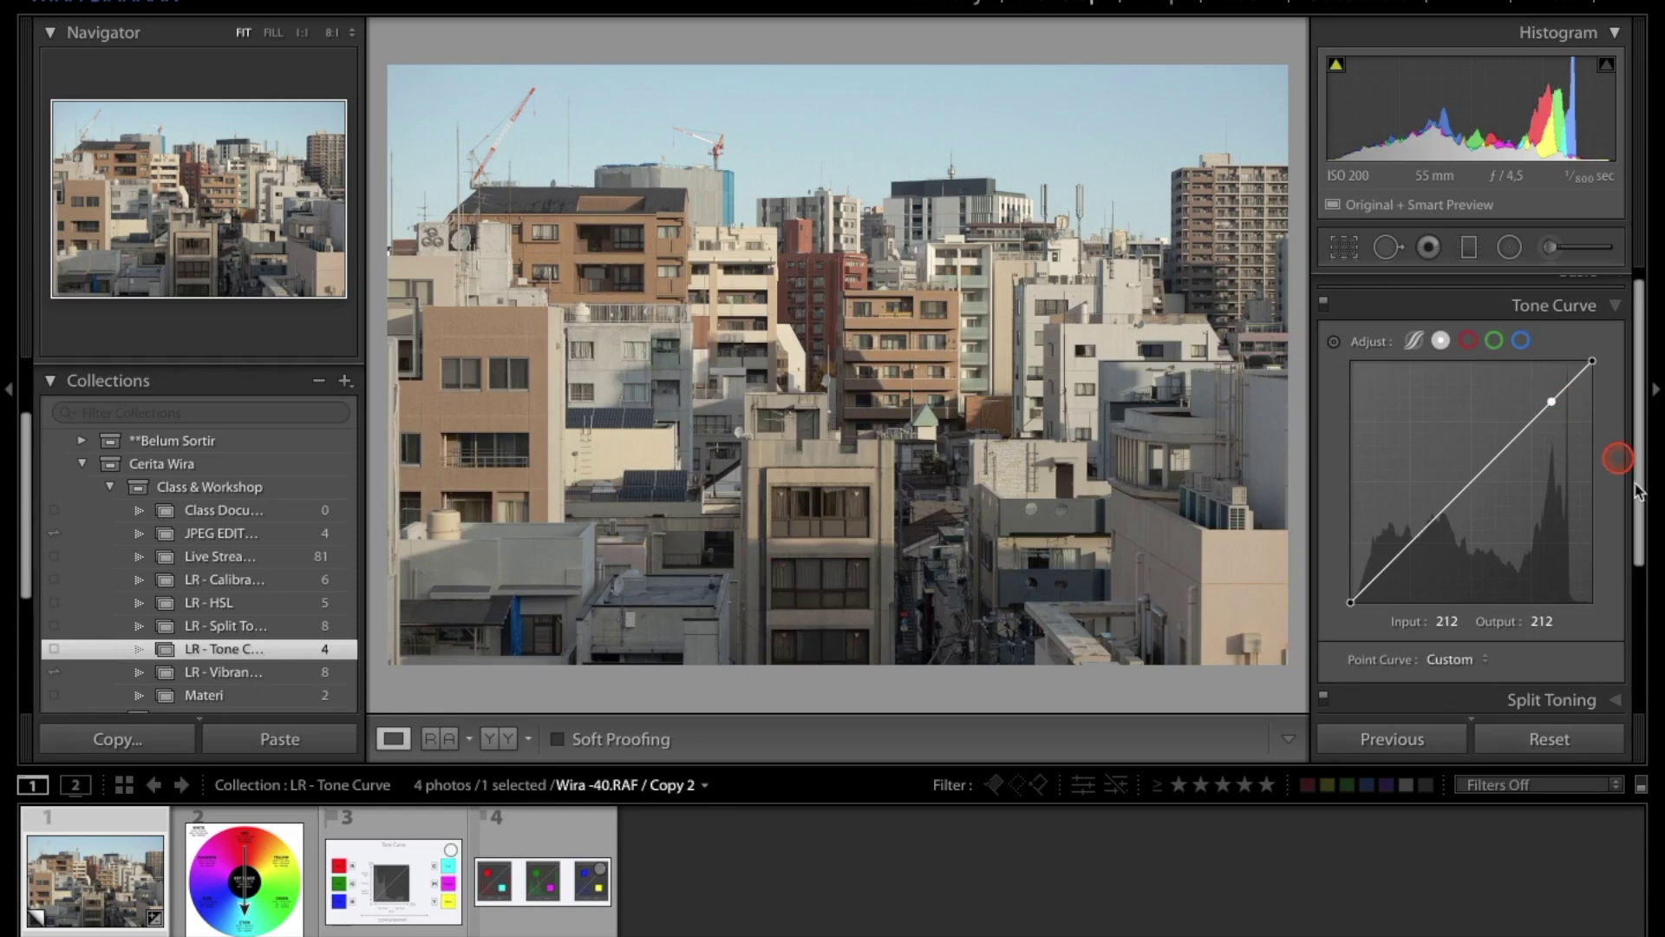
click(1551, 402)
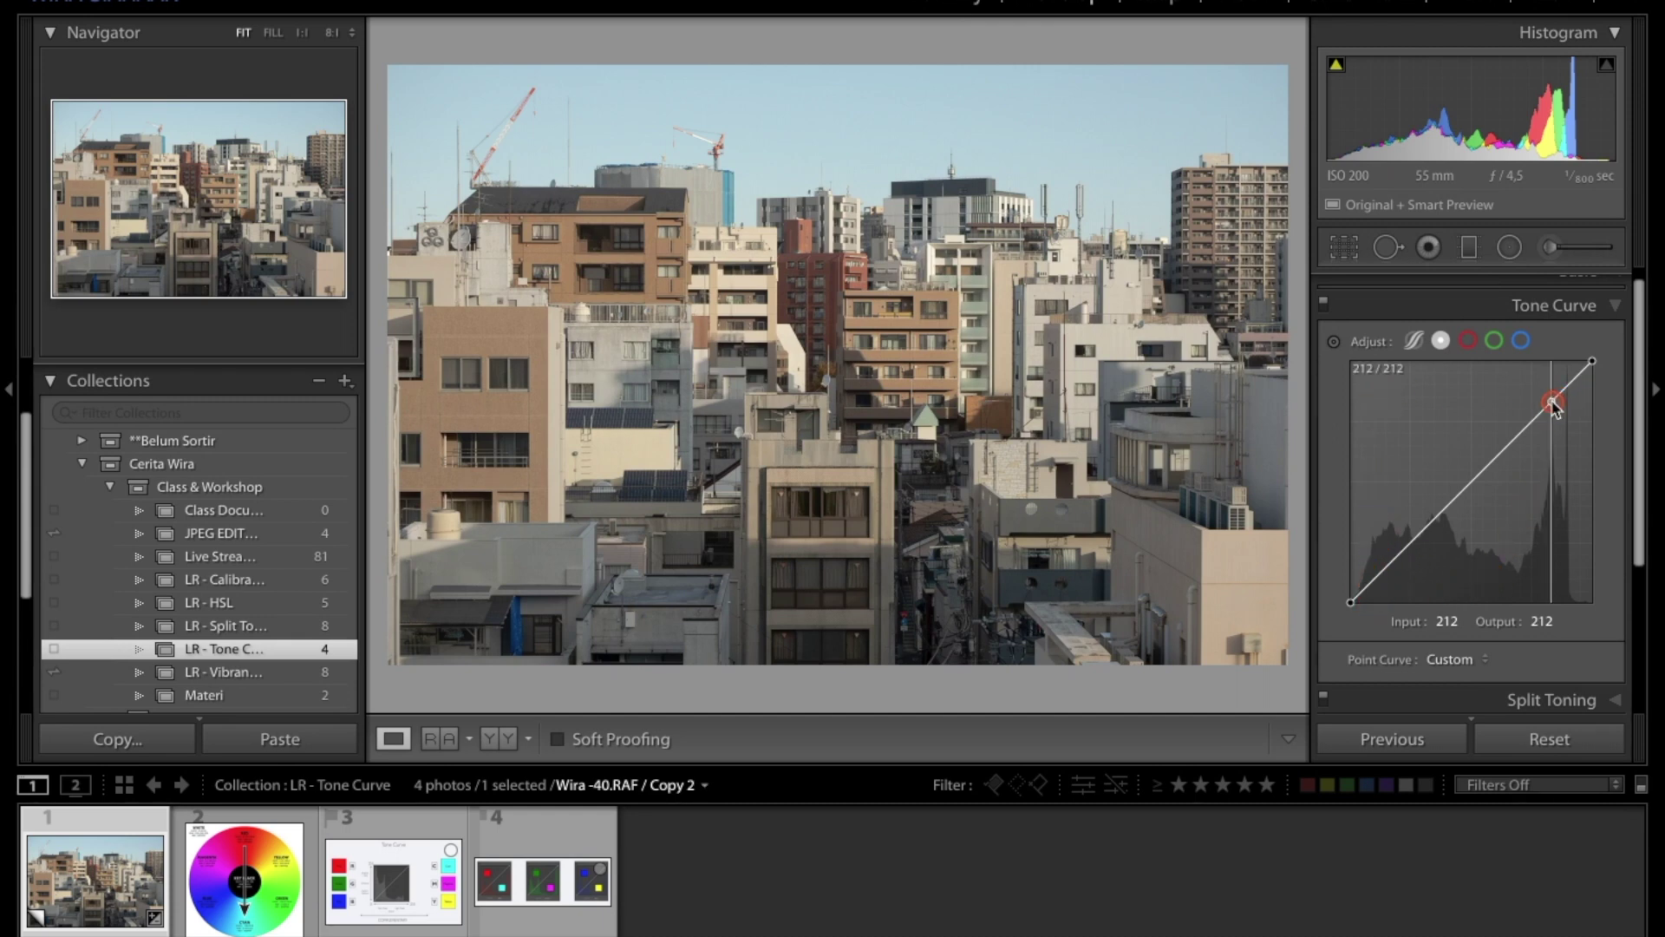
drag(1552, 402, 1552, 400)
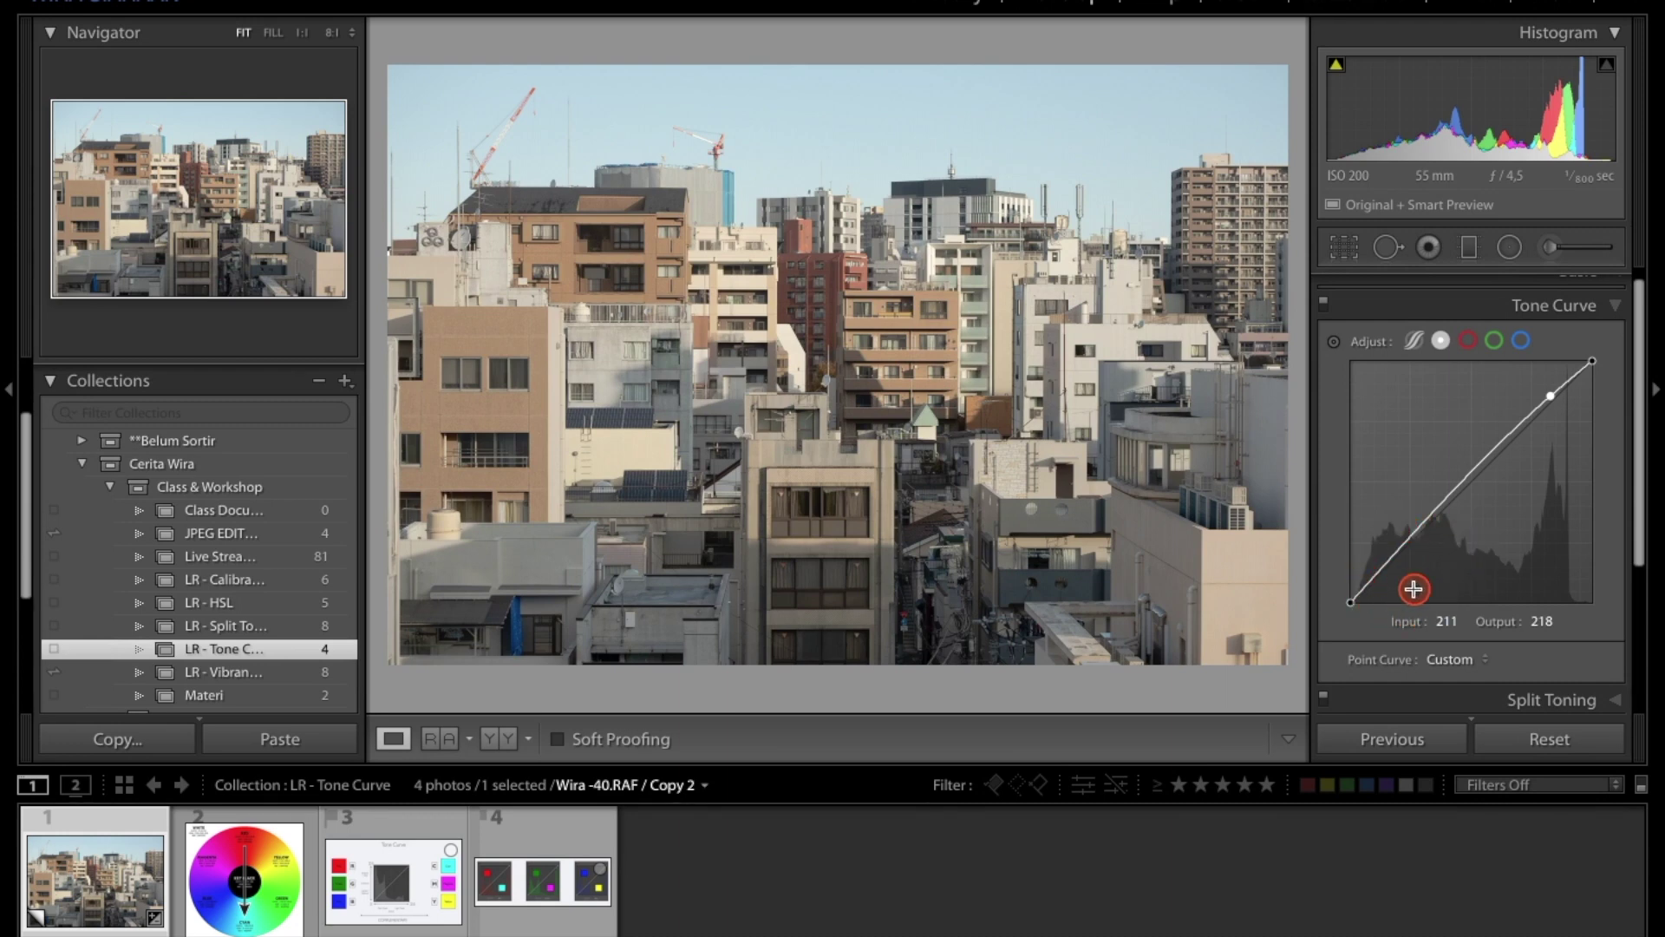
drag(1411, 539, 1411, 535)
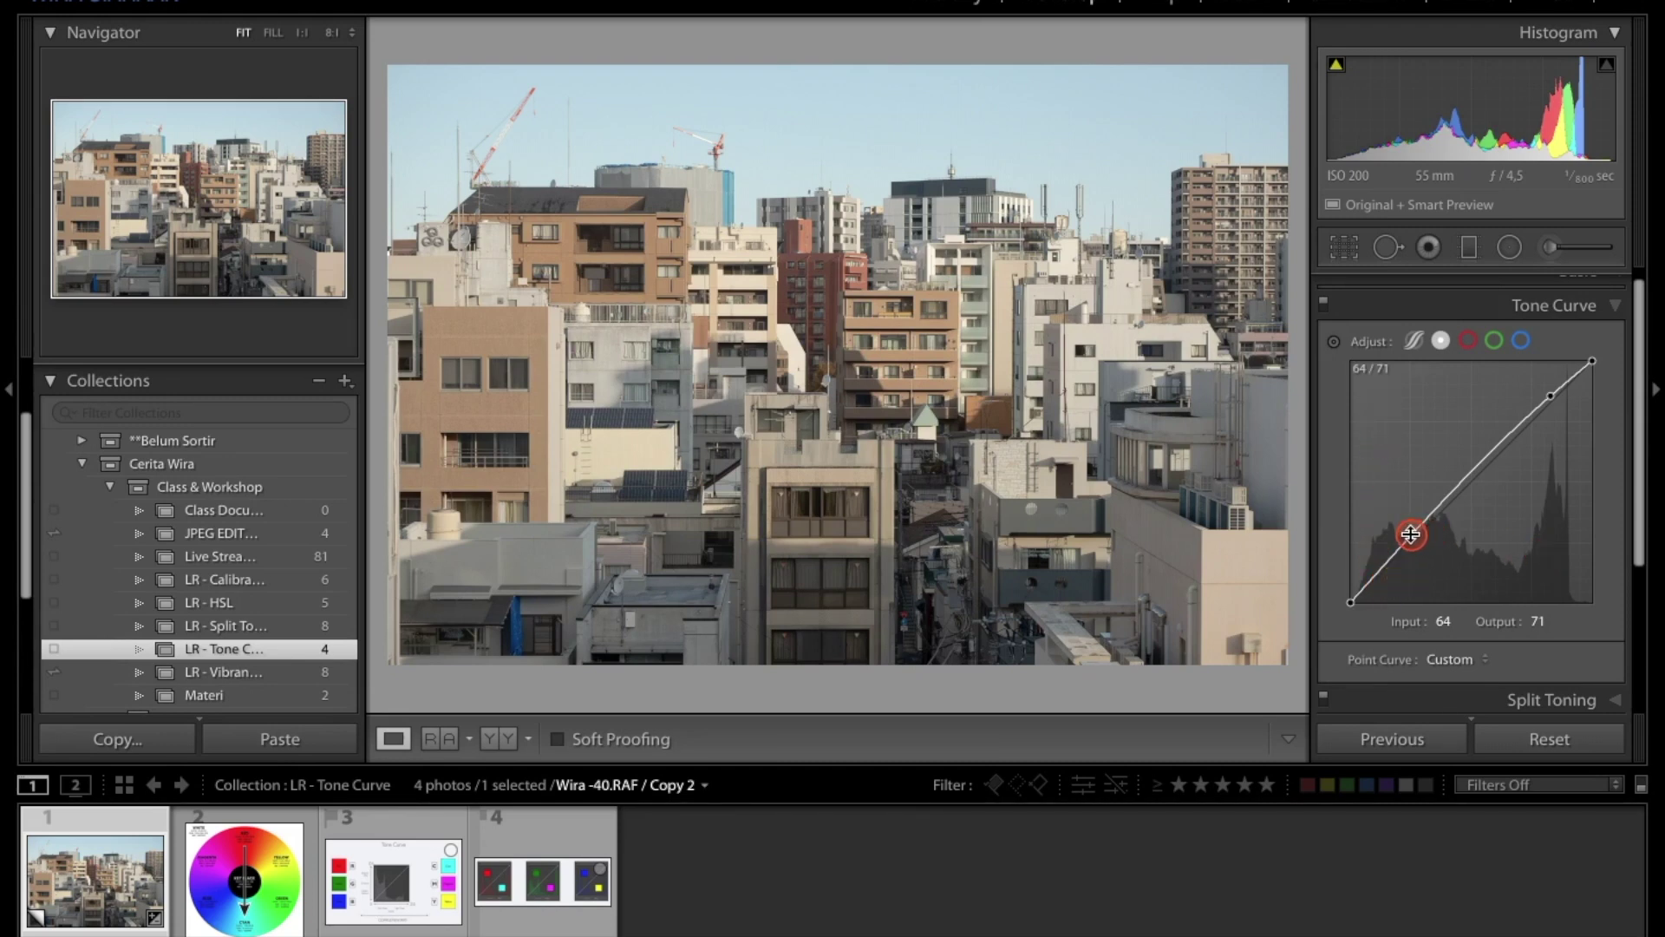
drag(1409, 536, 1412, 553)
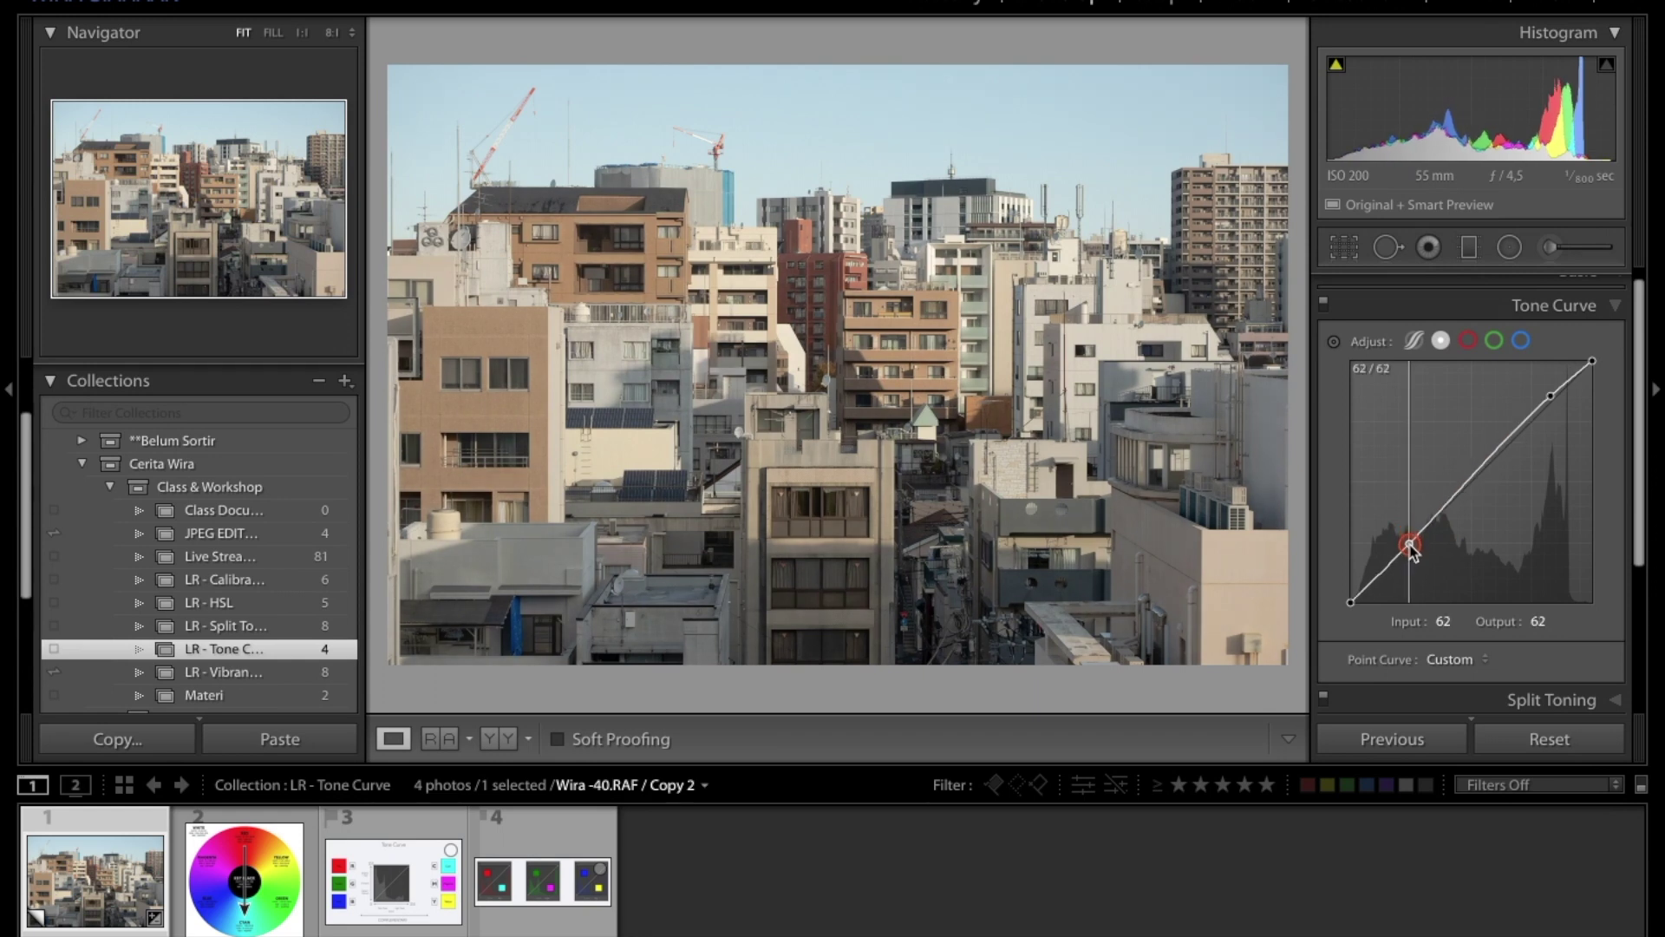
drag(1412, 555, 1412, 560)
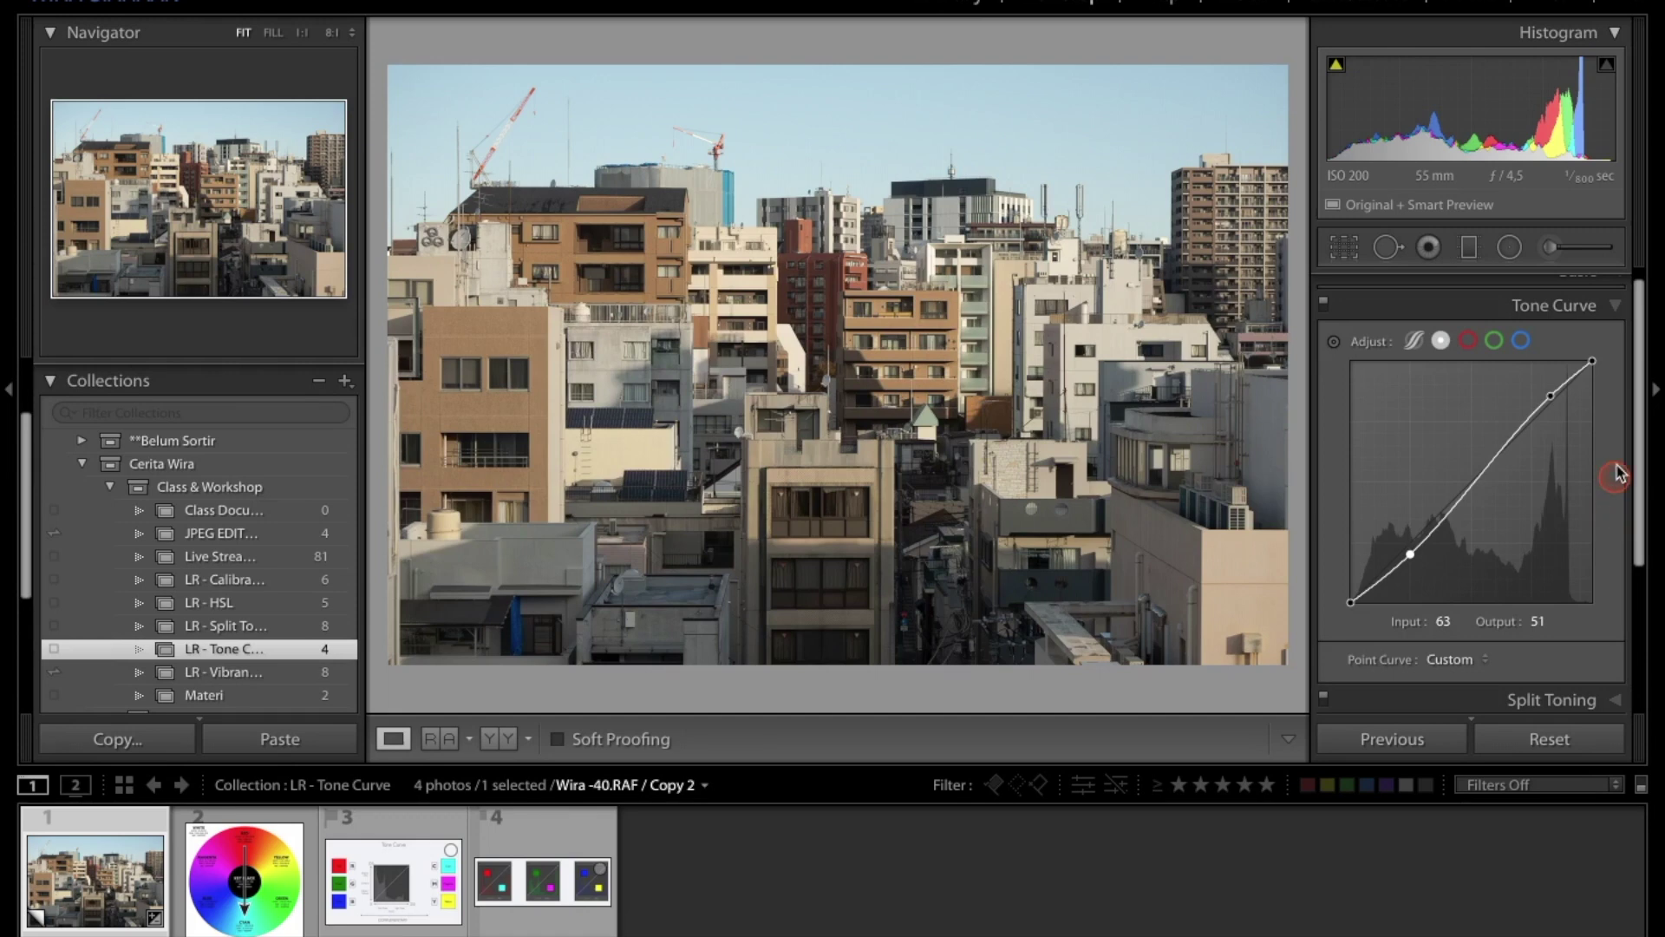
scroll(1605, 438, up, 1)
Briefly check the Basic tone and white balance settings, then return to the Tone Curve
scroll(1606, 438, down, 1)
click(1579, 288)
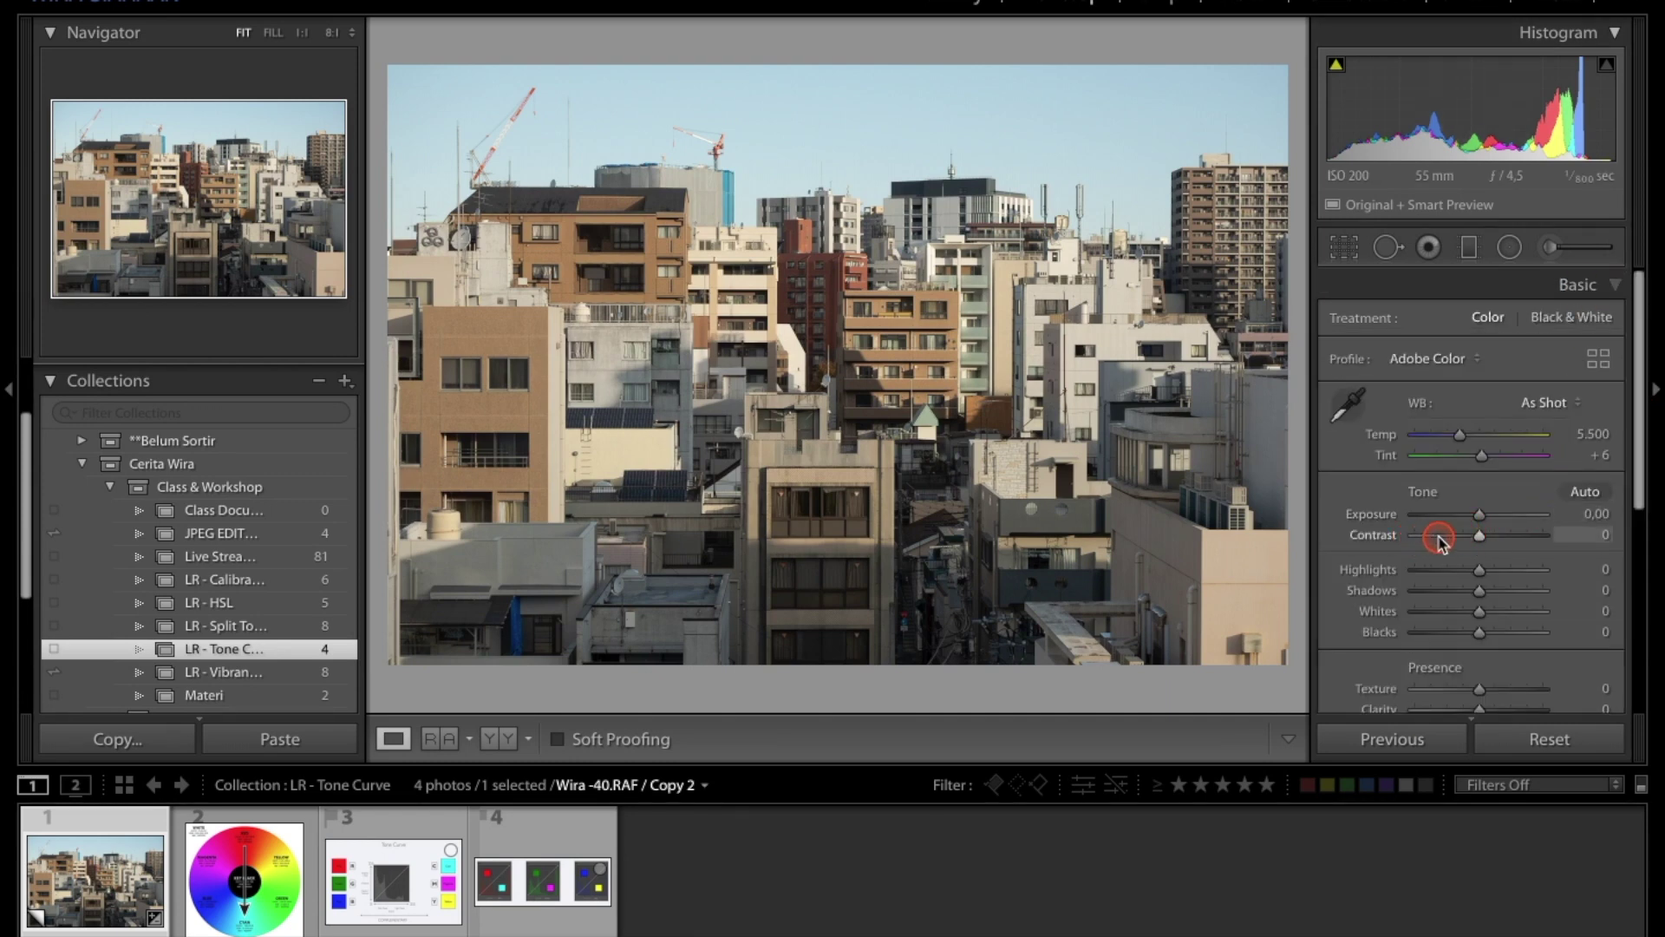
click(1587, 288)
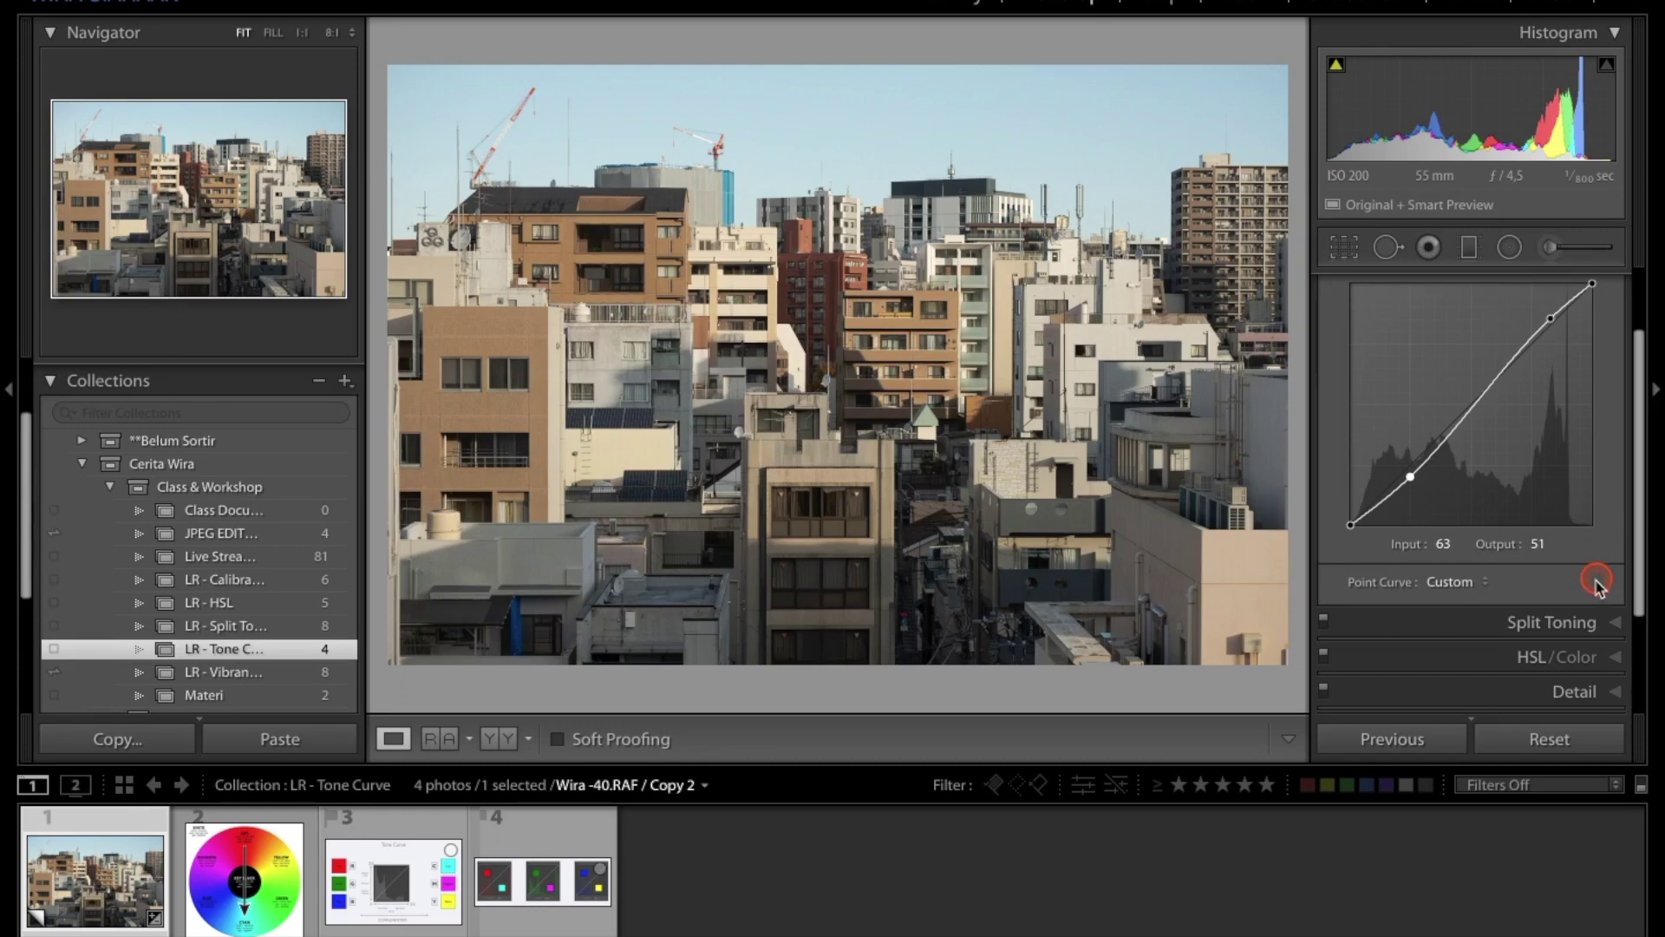
scroll(1598, 547, up, 1)
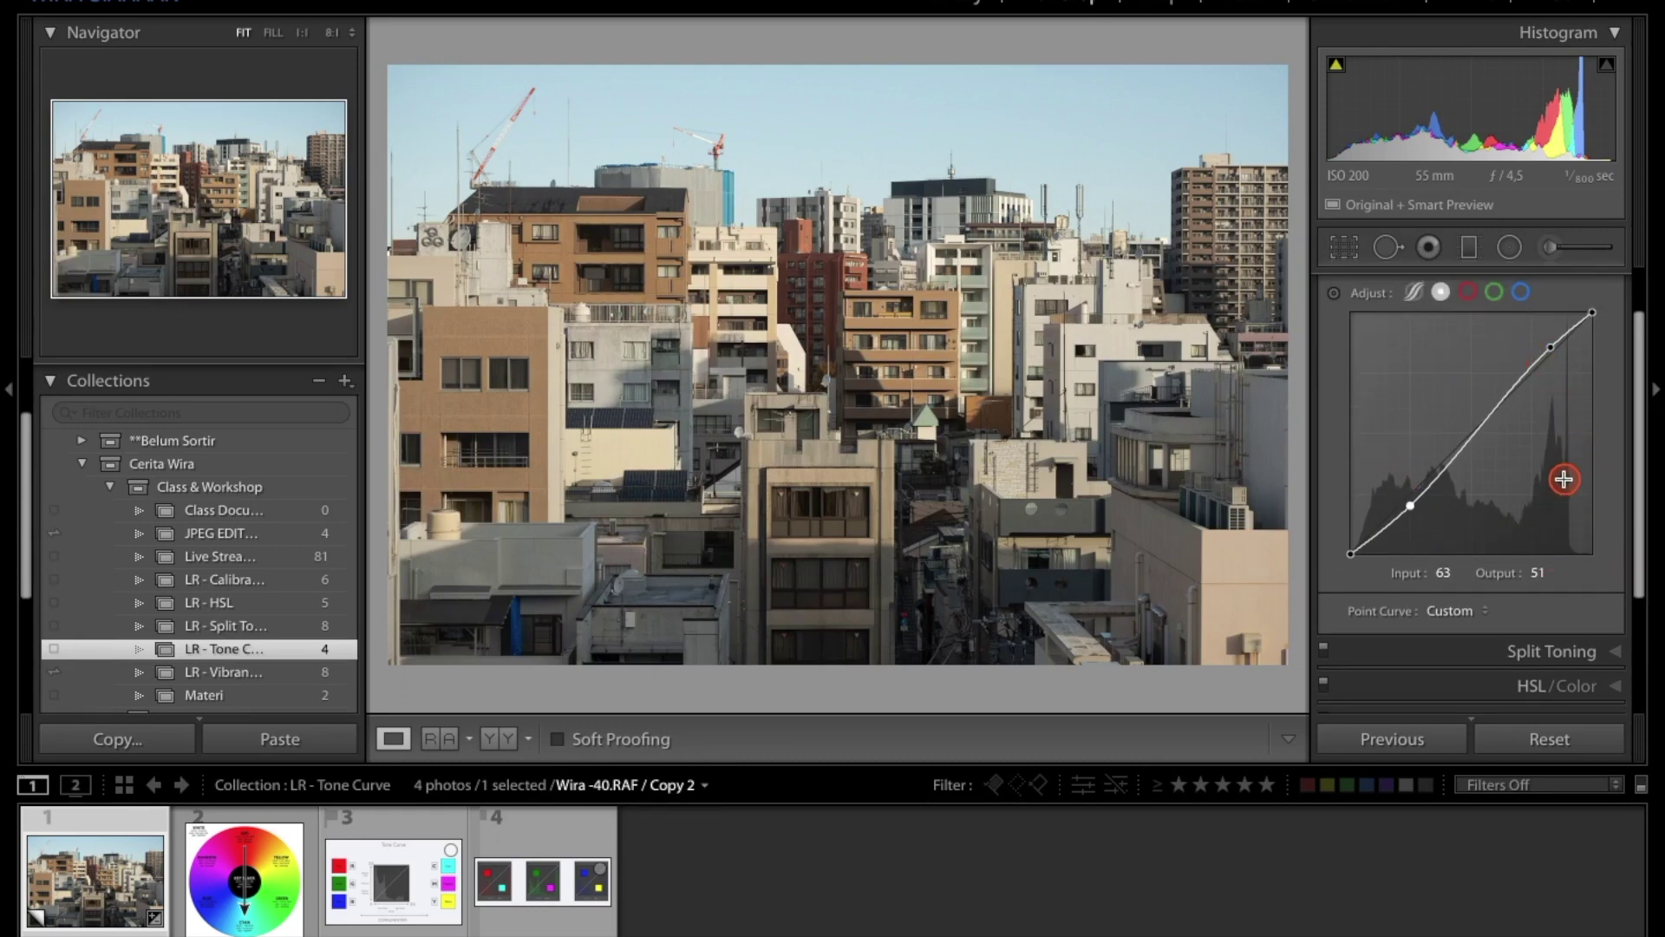
Try the Linear, Medium Contrast and Strong Contrast point curve presets, then reset to a straight line
click(1457, 612)
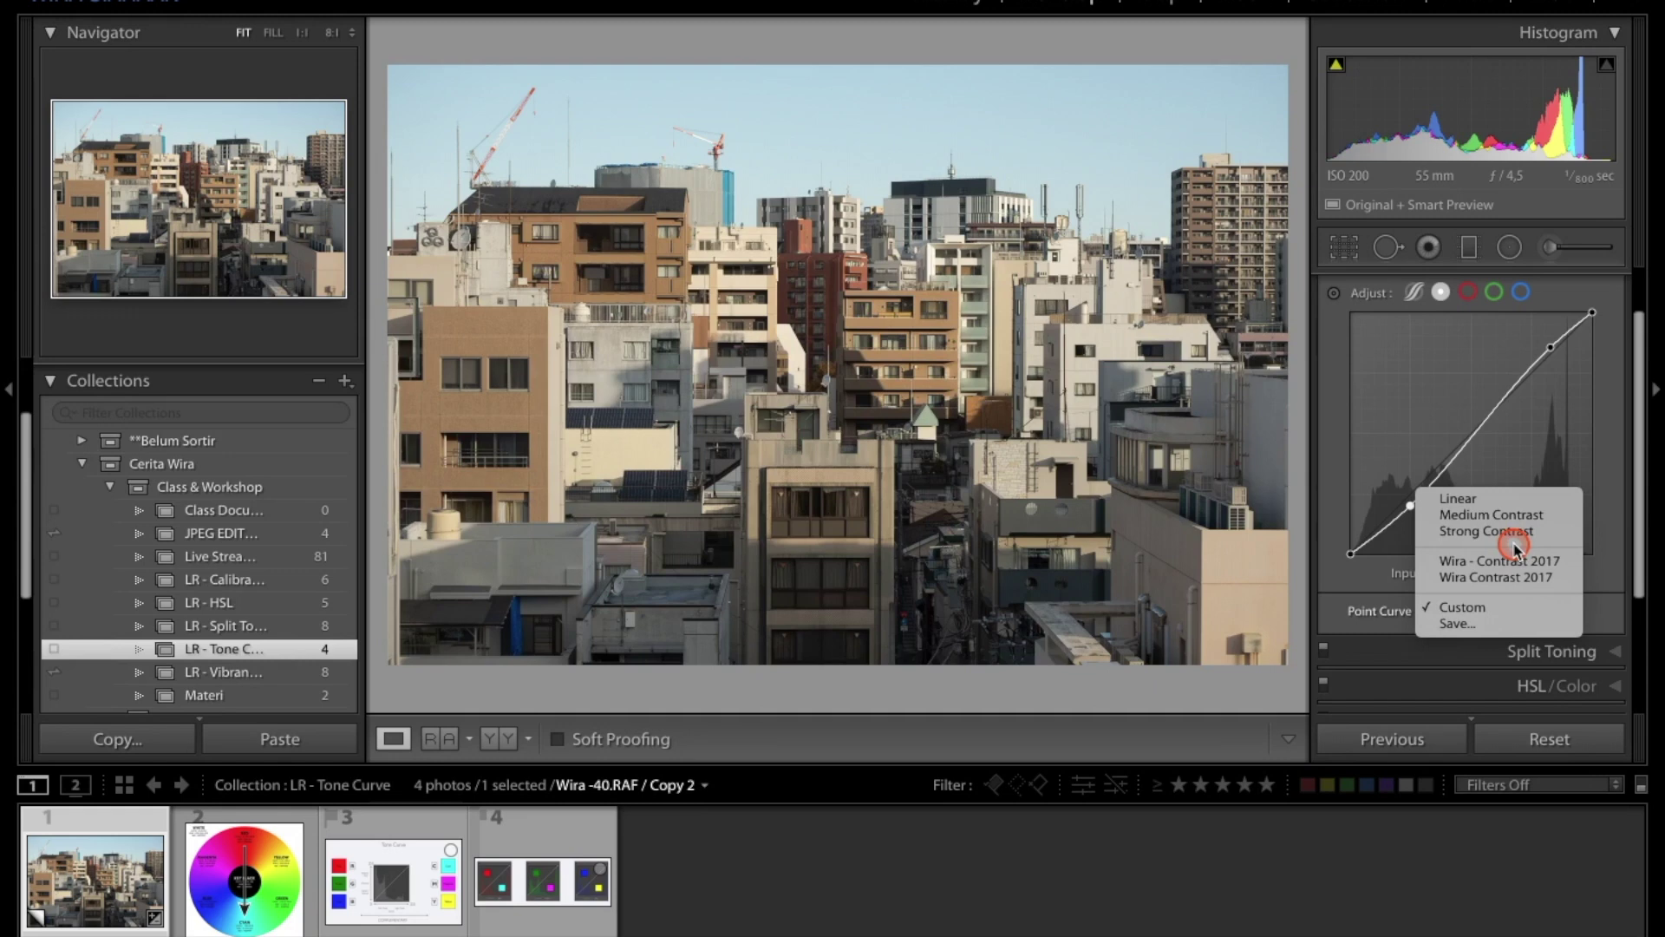
click(1535, 499)
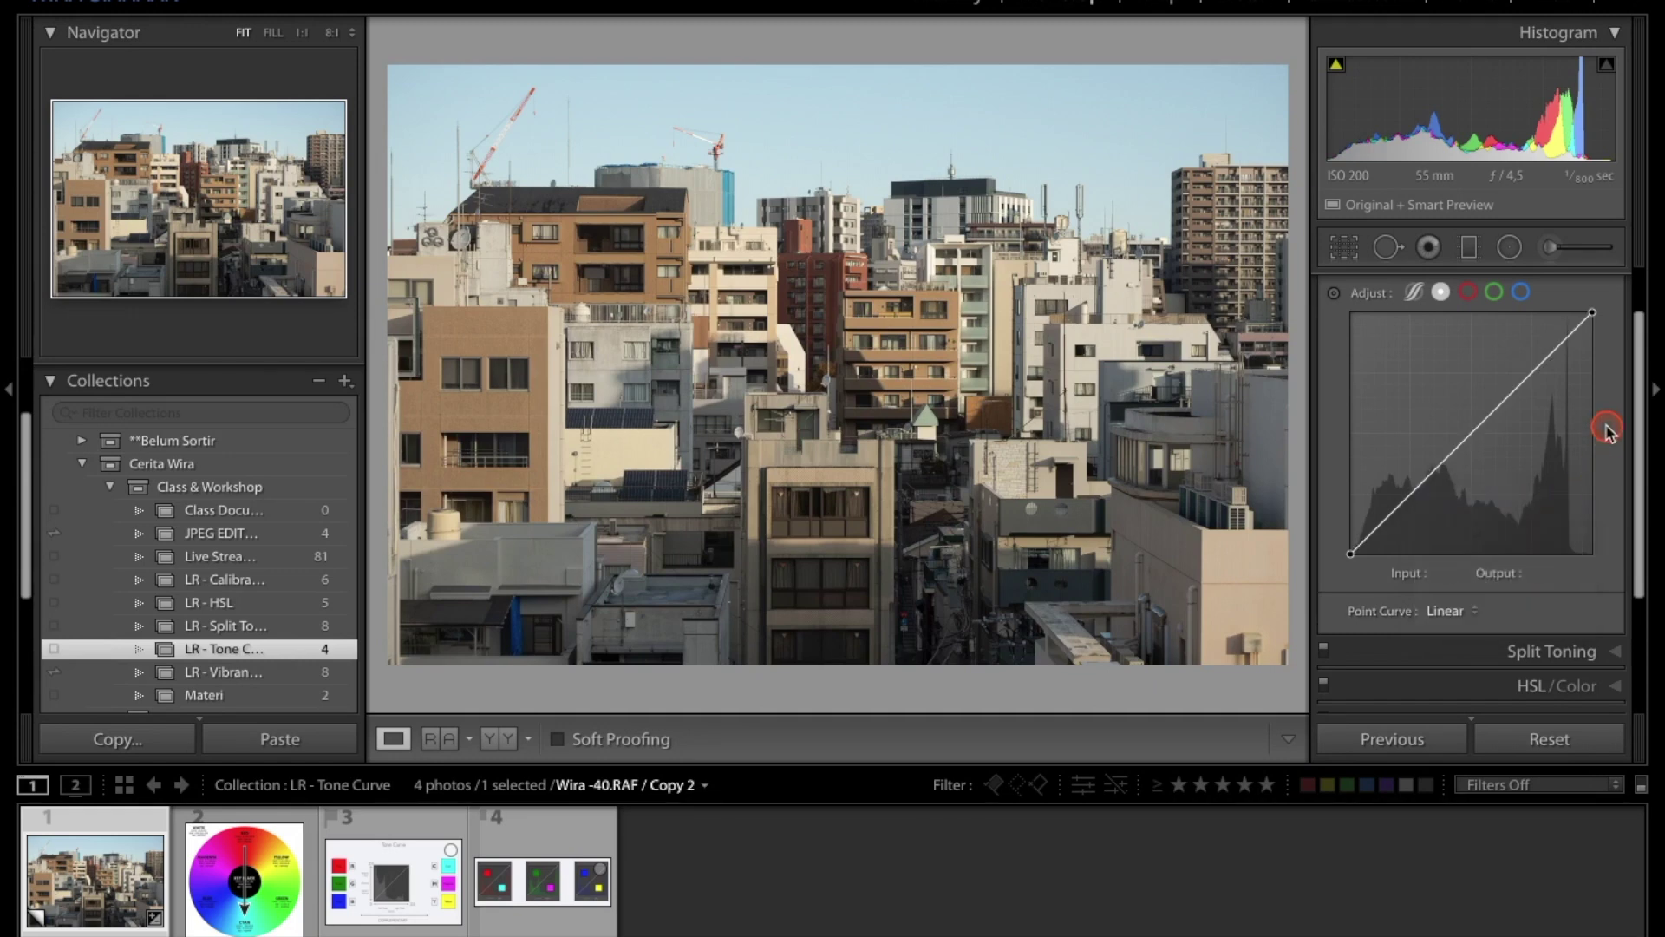
click(1457, 610)
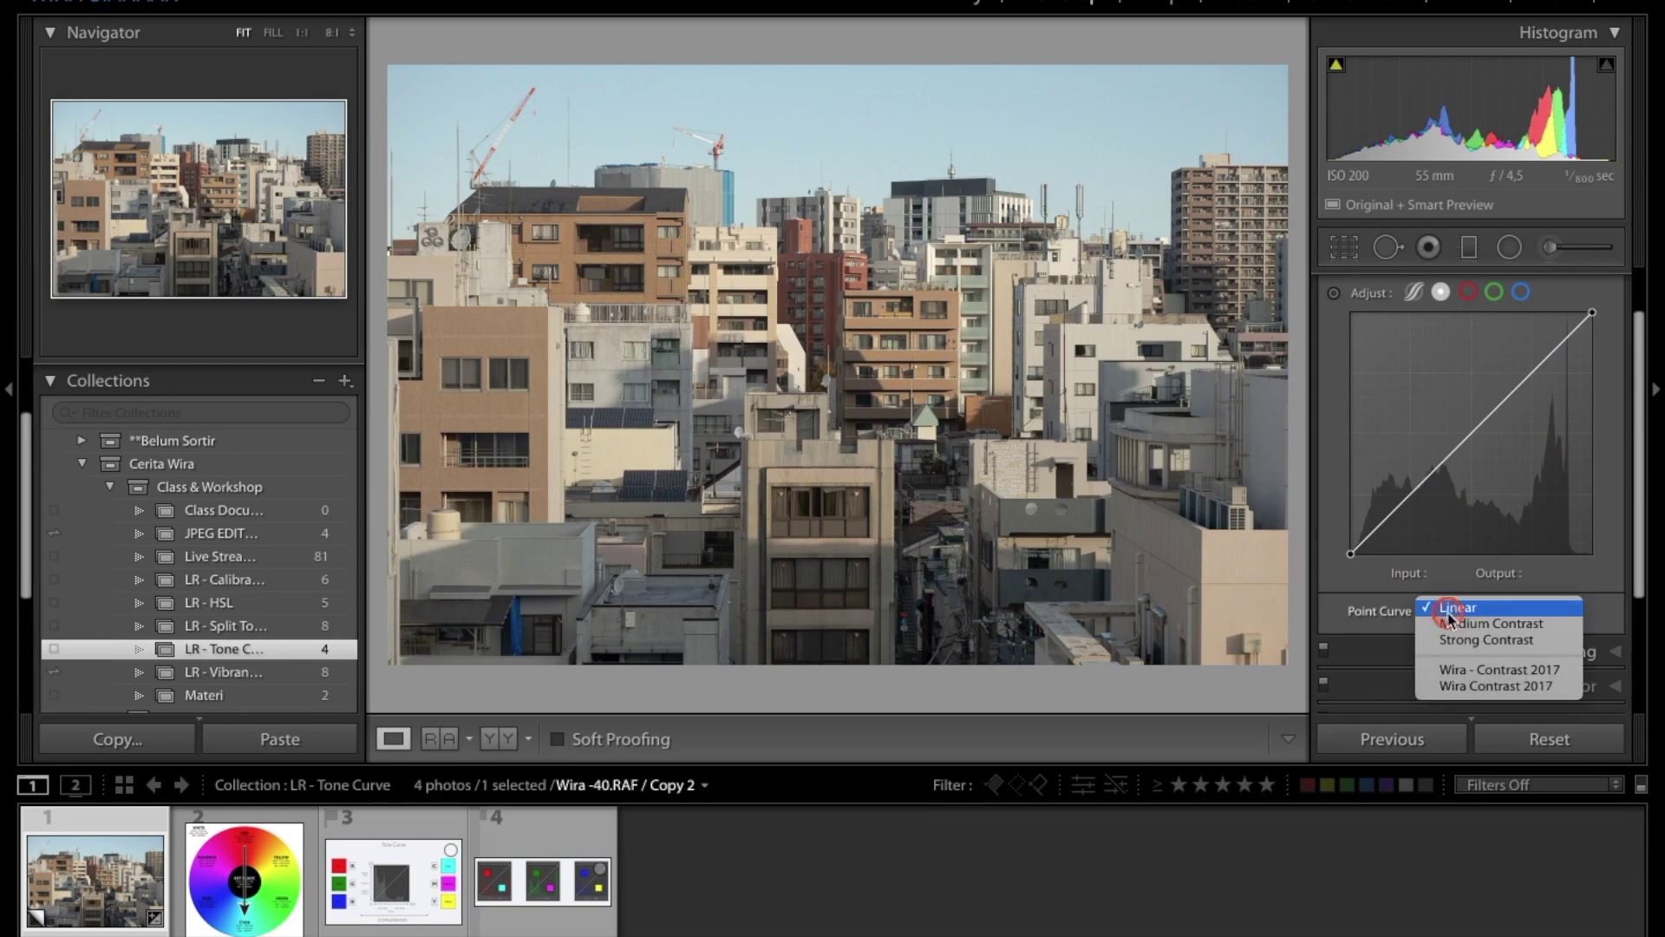
click(1453, 624)
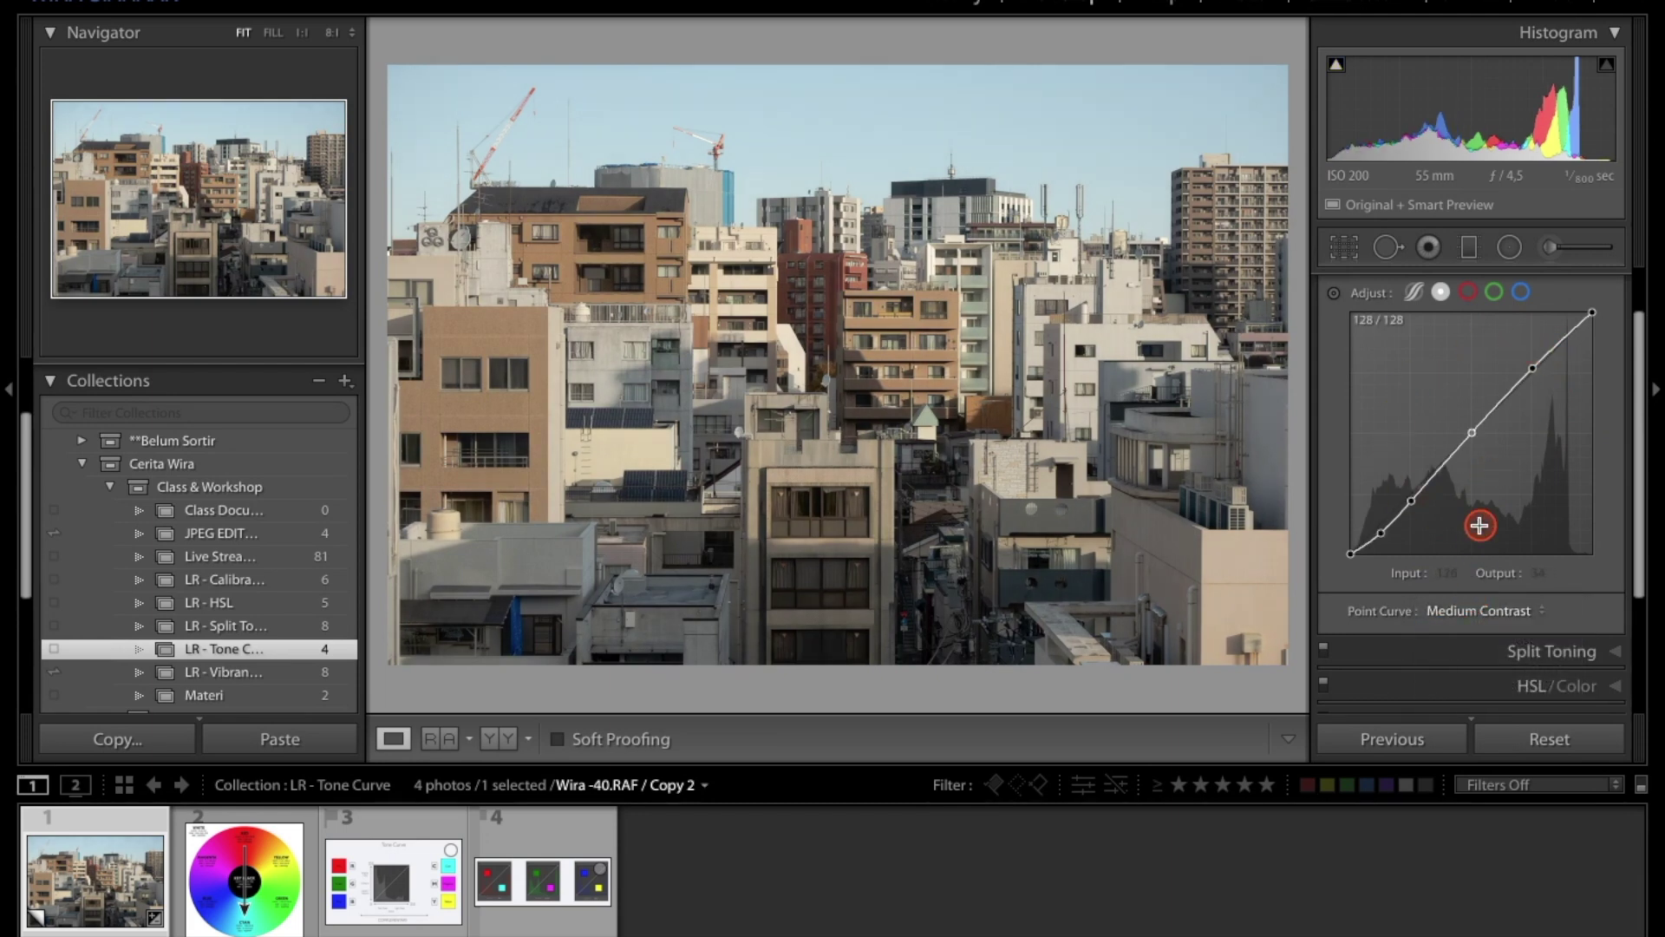
click(1474, 598)
click(1474, 625)
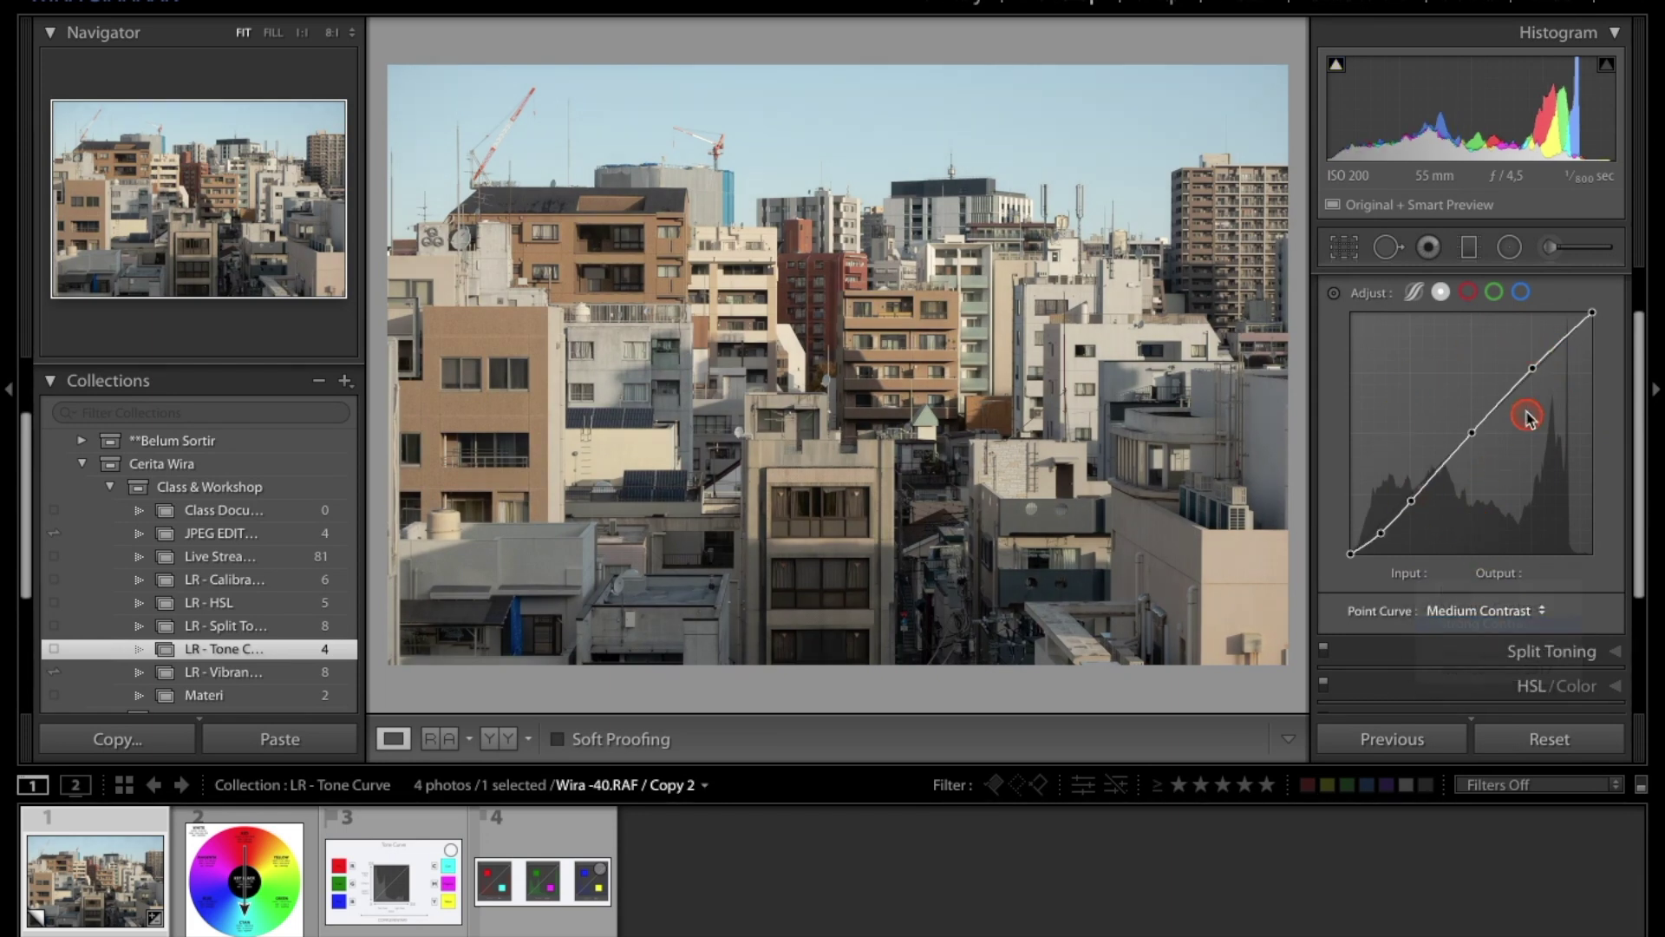
double_click(1504, 555)
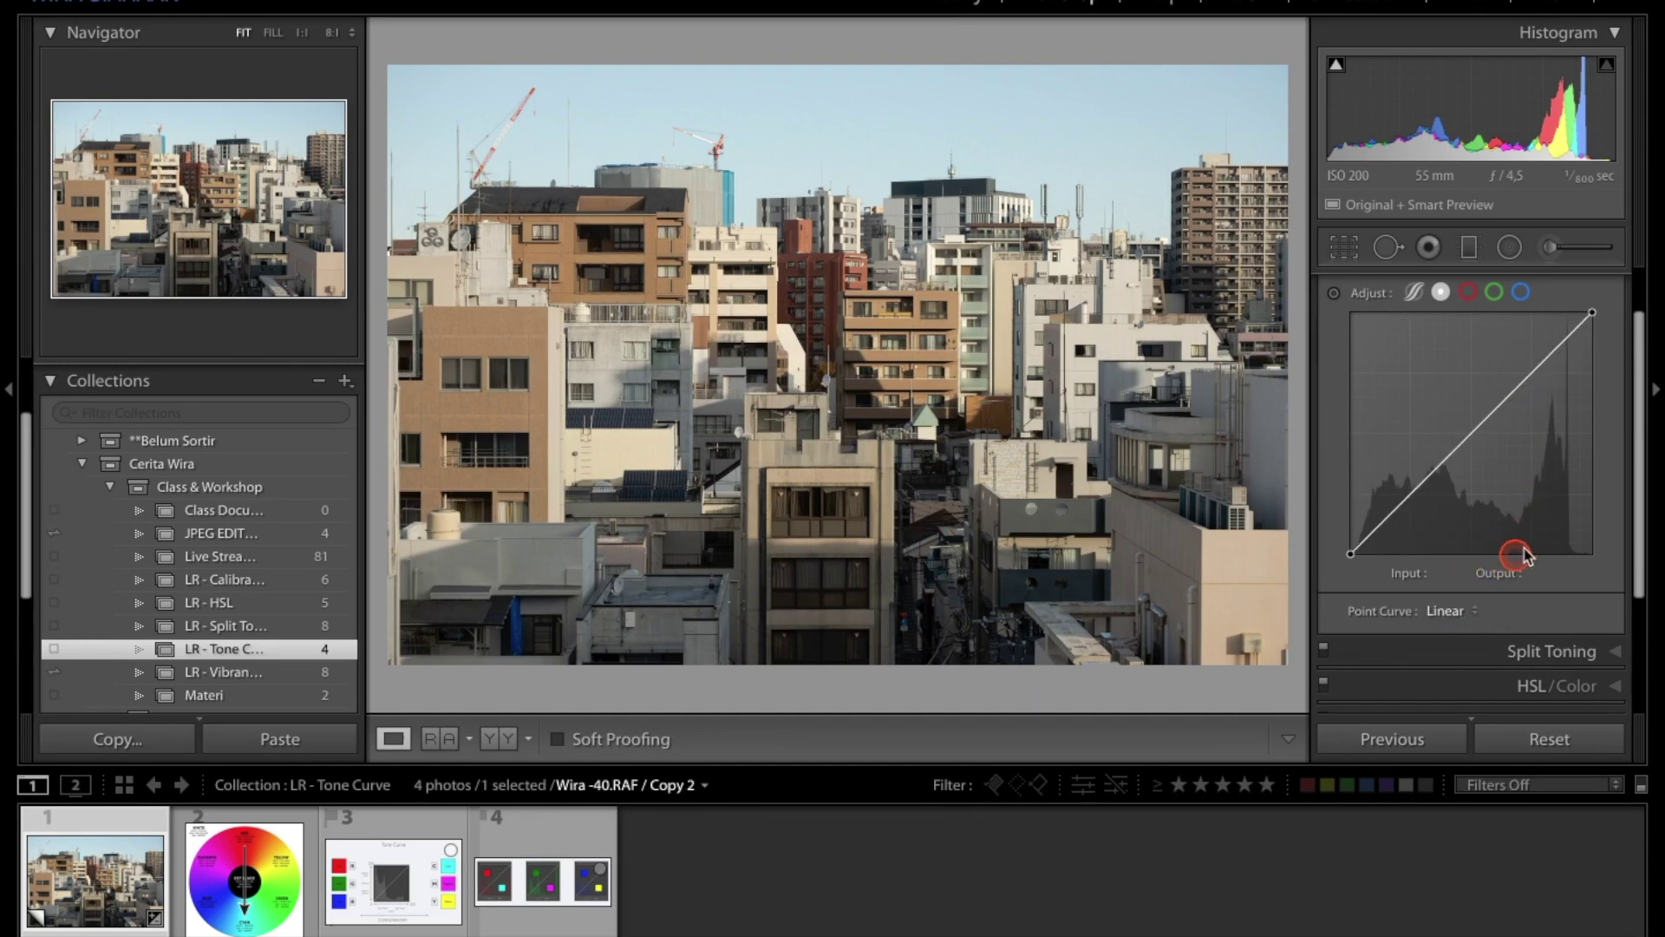
scroll(1600, 501, up, 1)
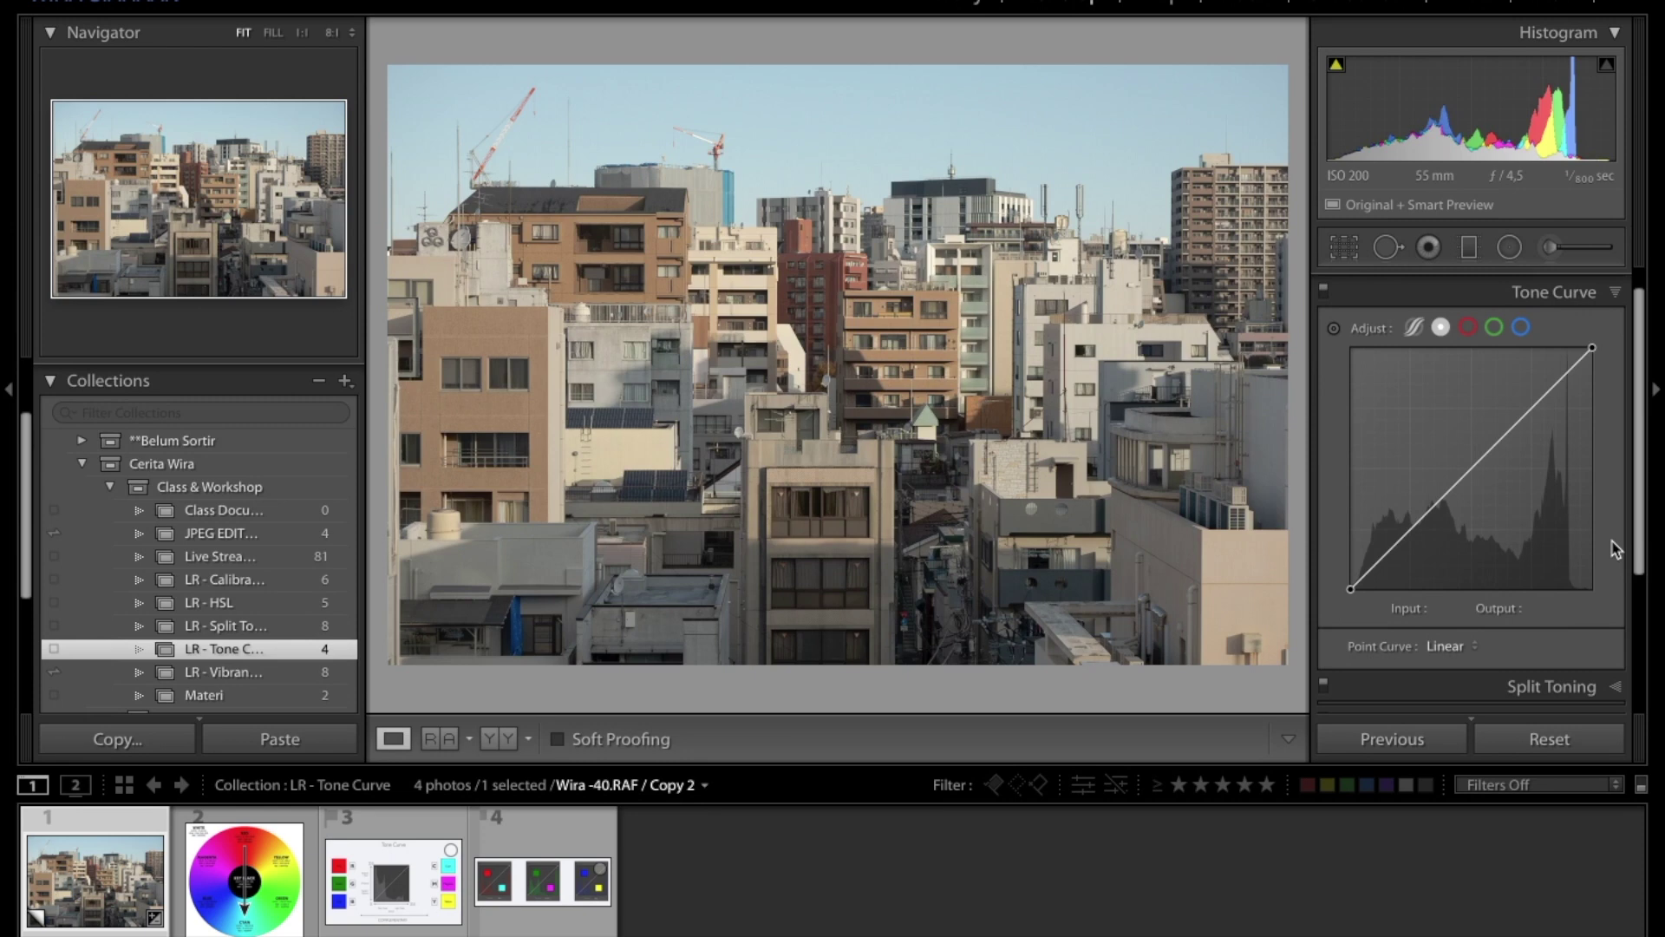
scroll(1615, 548, up, 1)
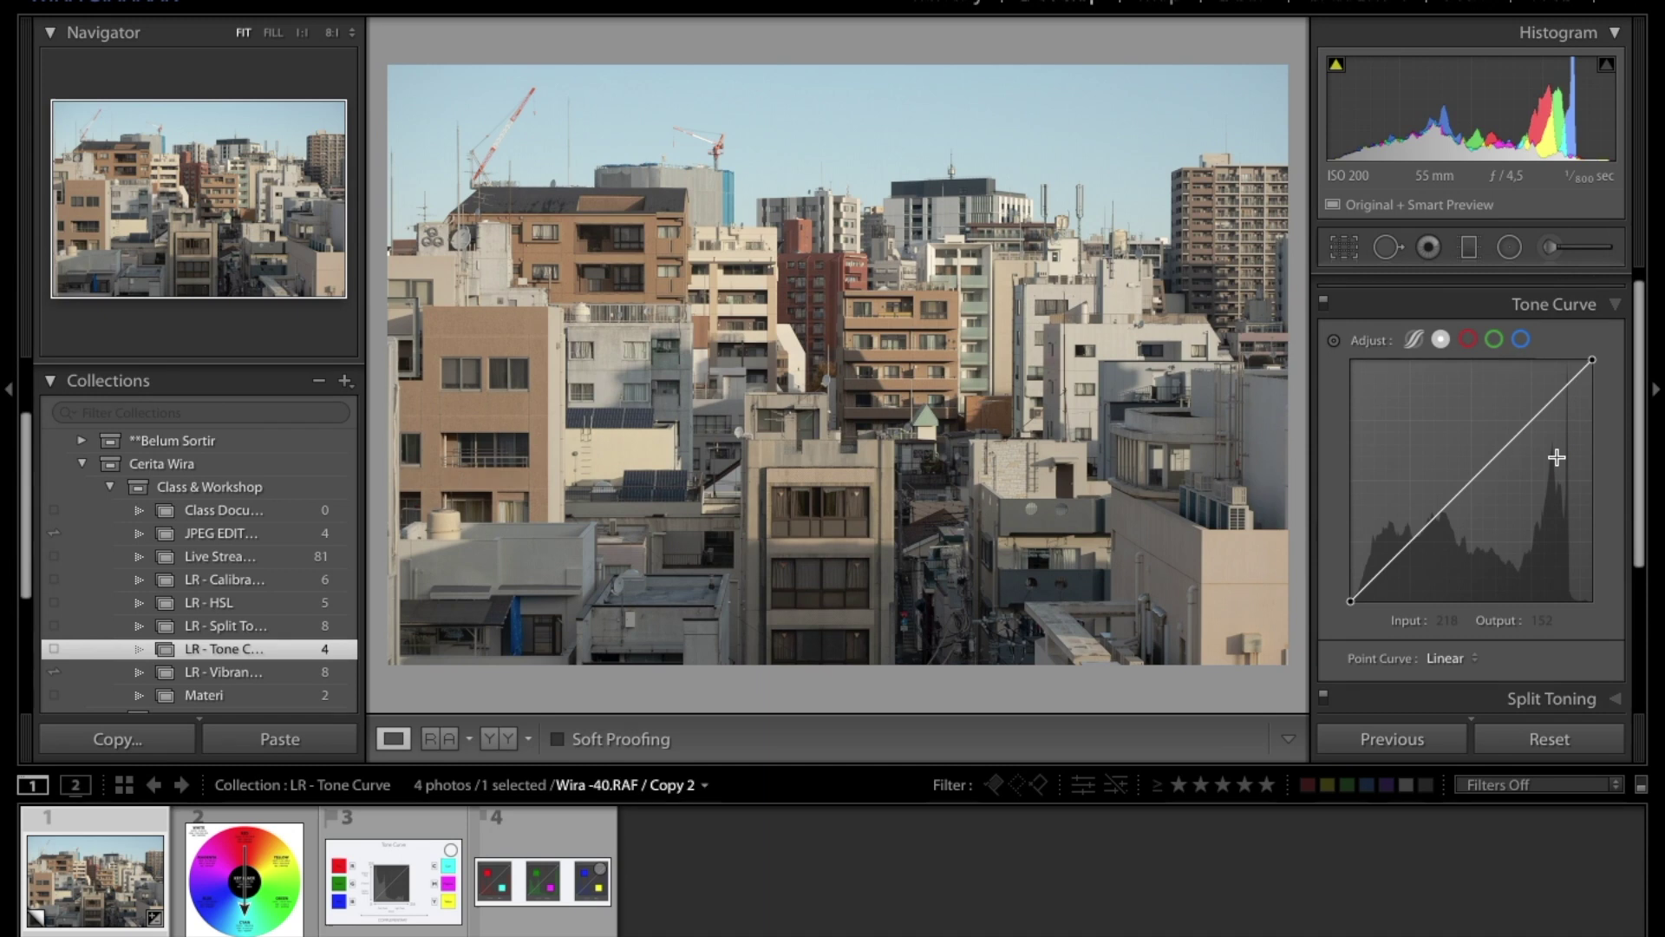
click(1603, 479)
scroll(1607, 480, up, 1)
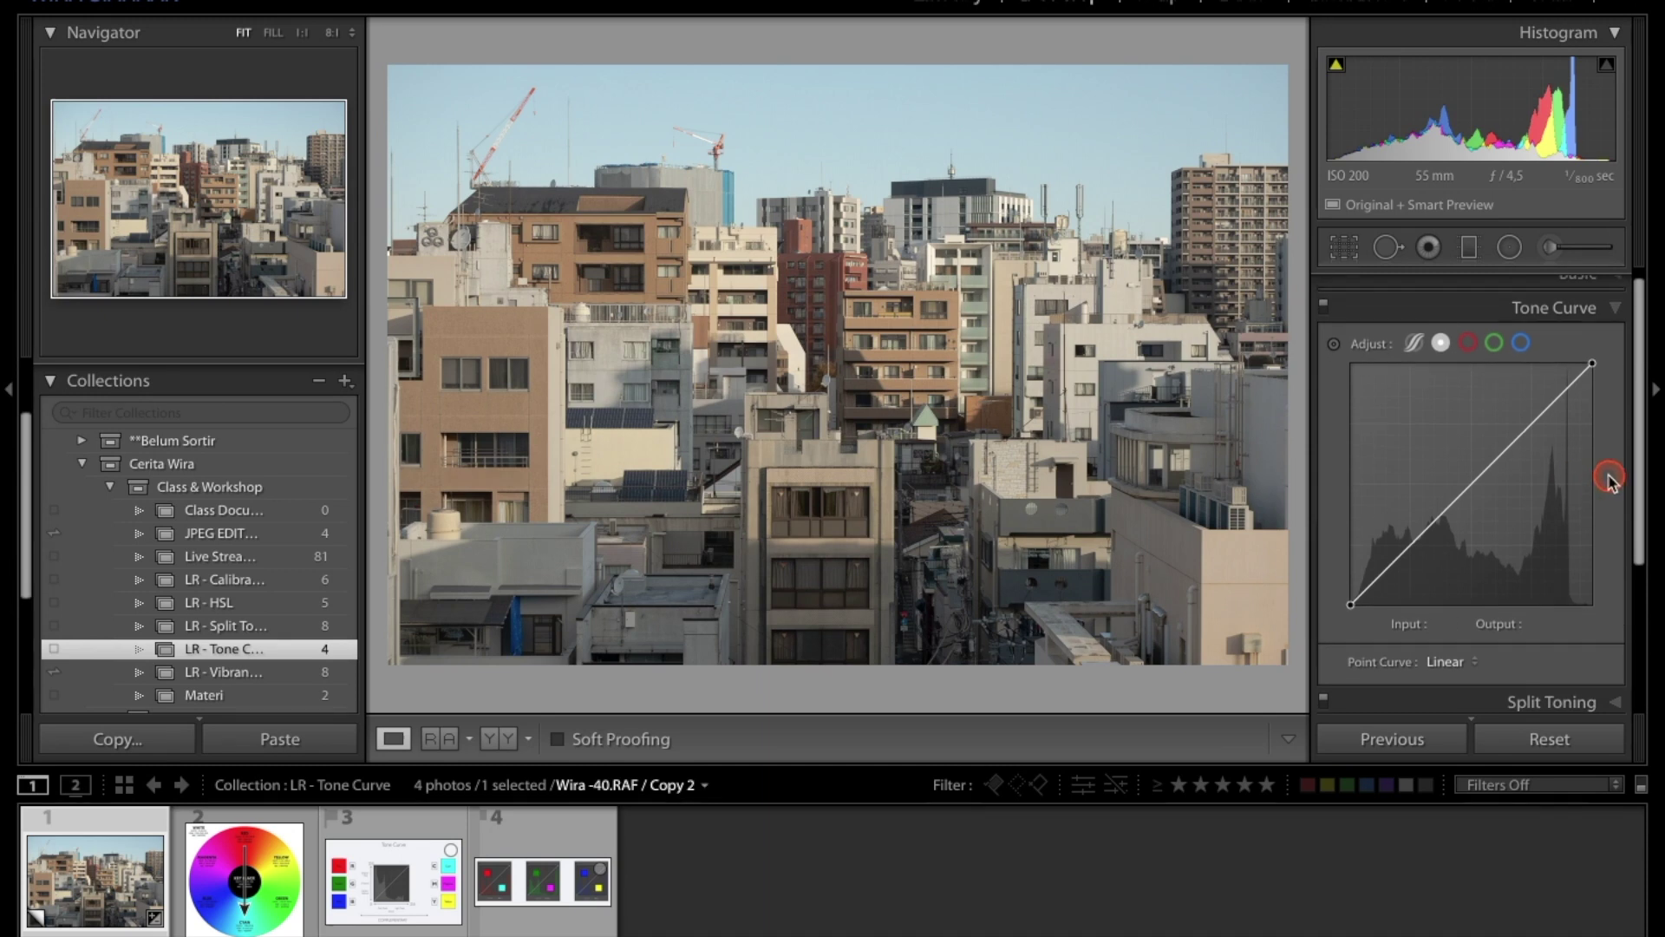
scroll(1611, 460, up, 2)
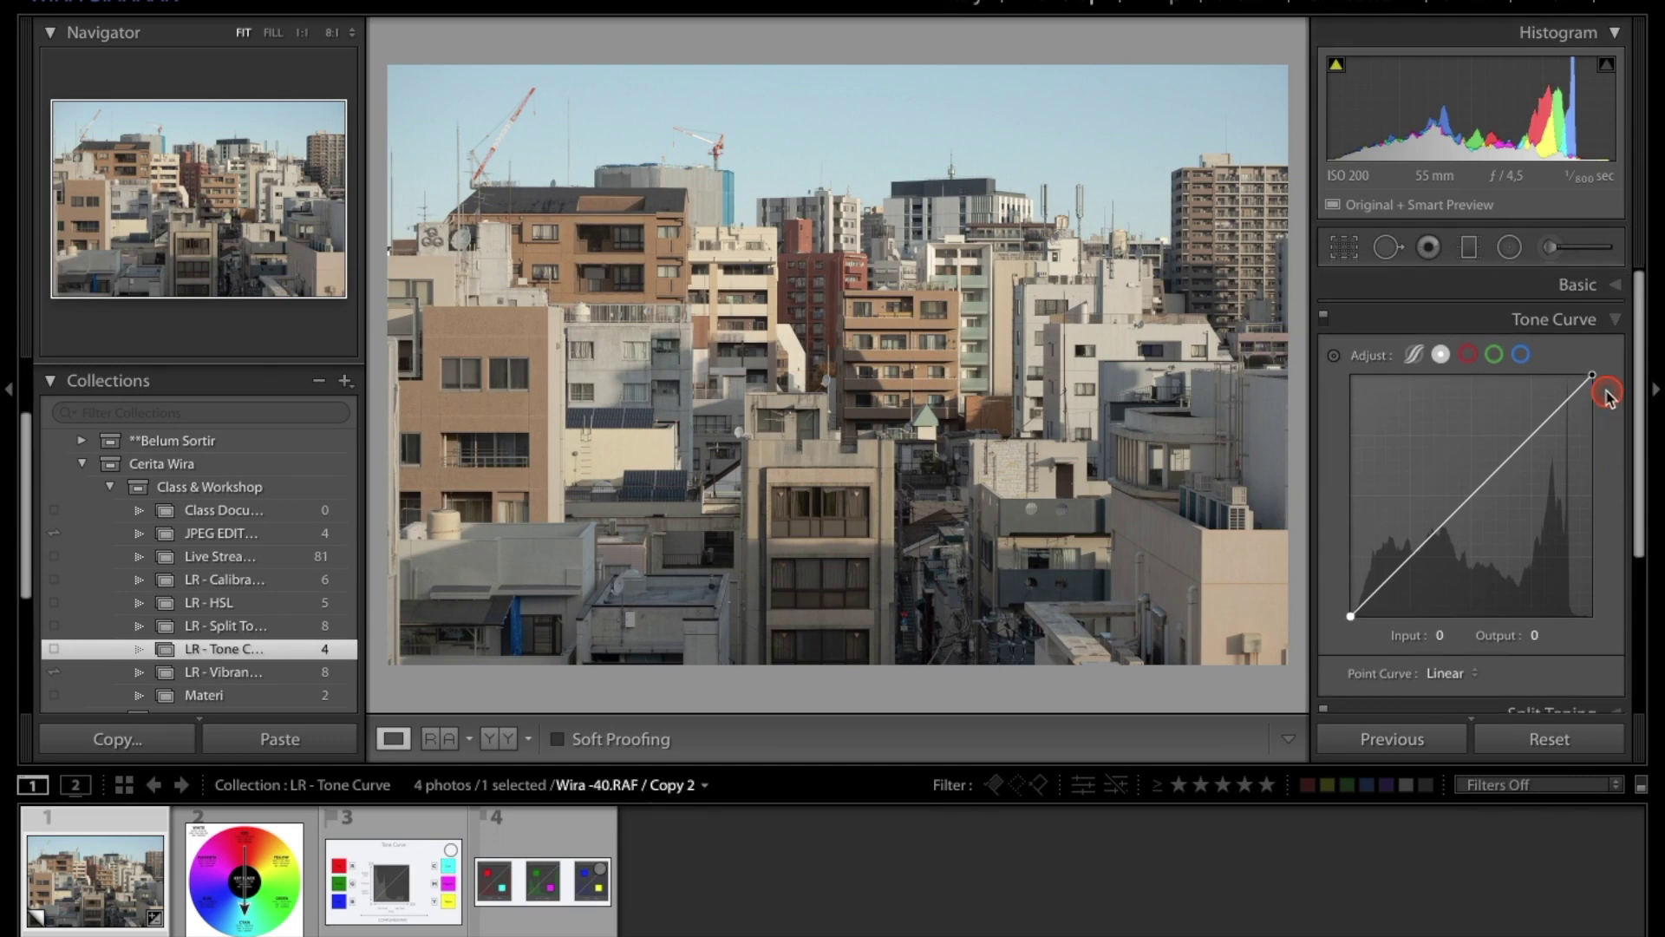
Preview the Red, Green and Blue channel curves, ending on Red
click(1467, 355)
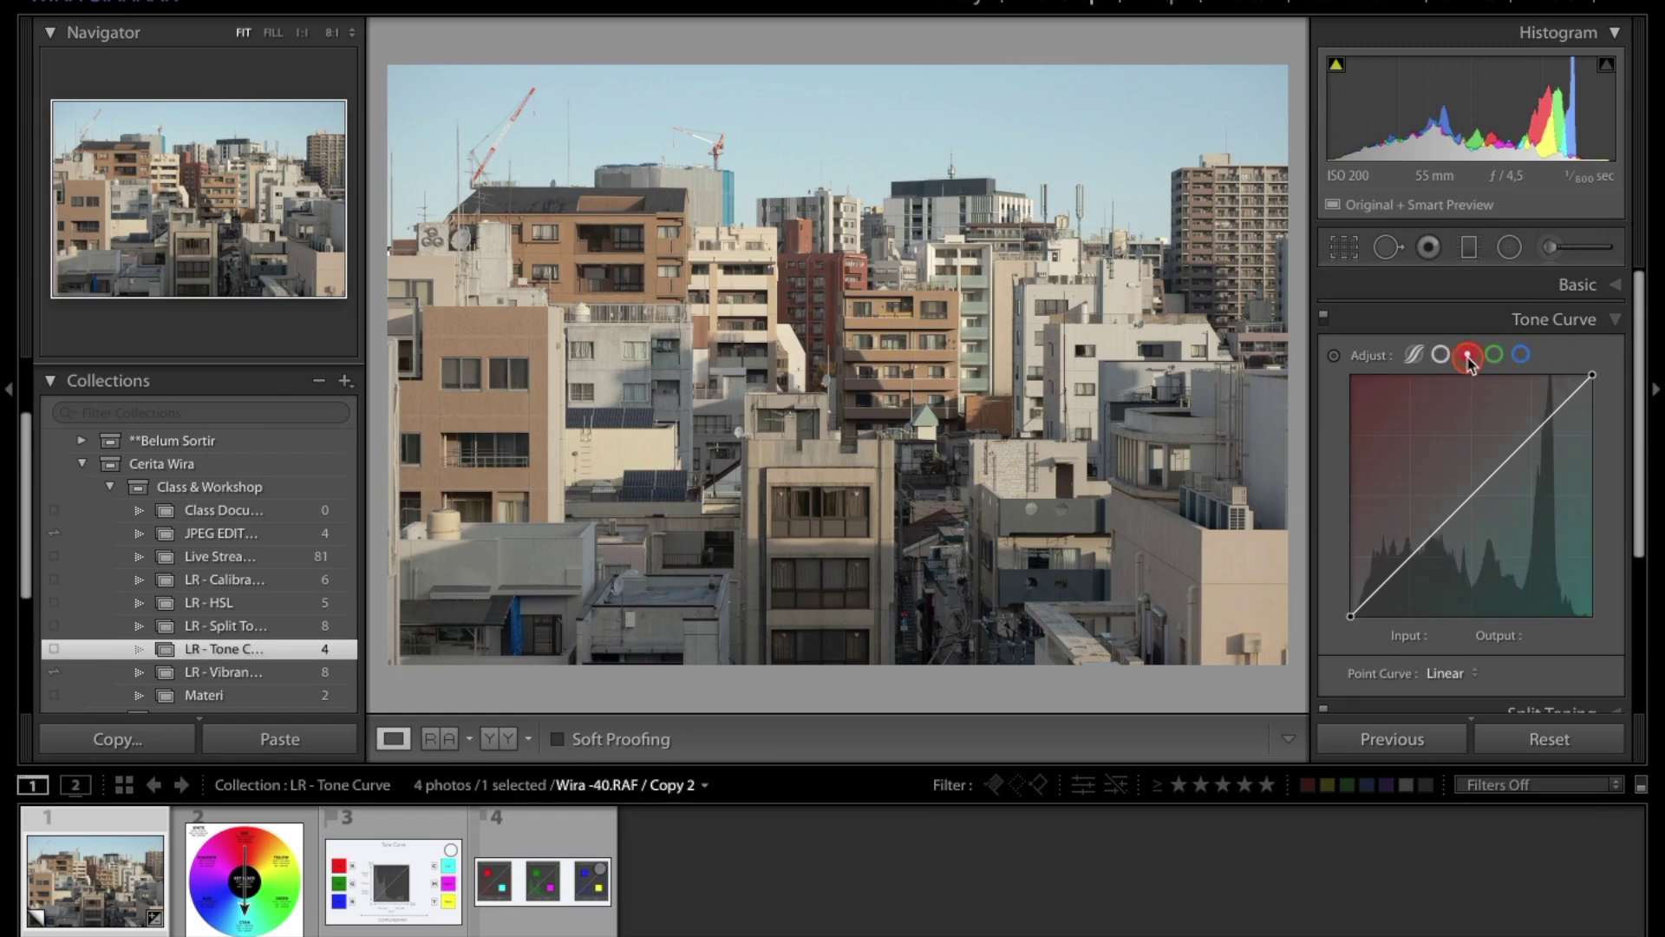
click(1494, 356)
click(1521, 356)
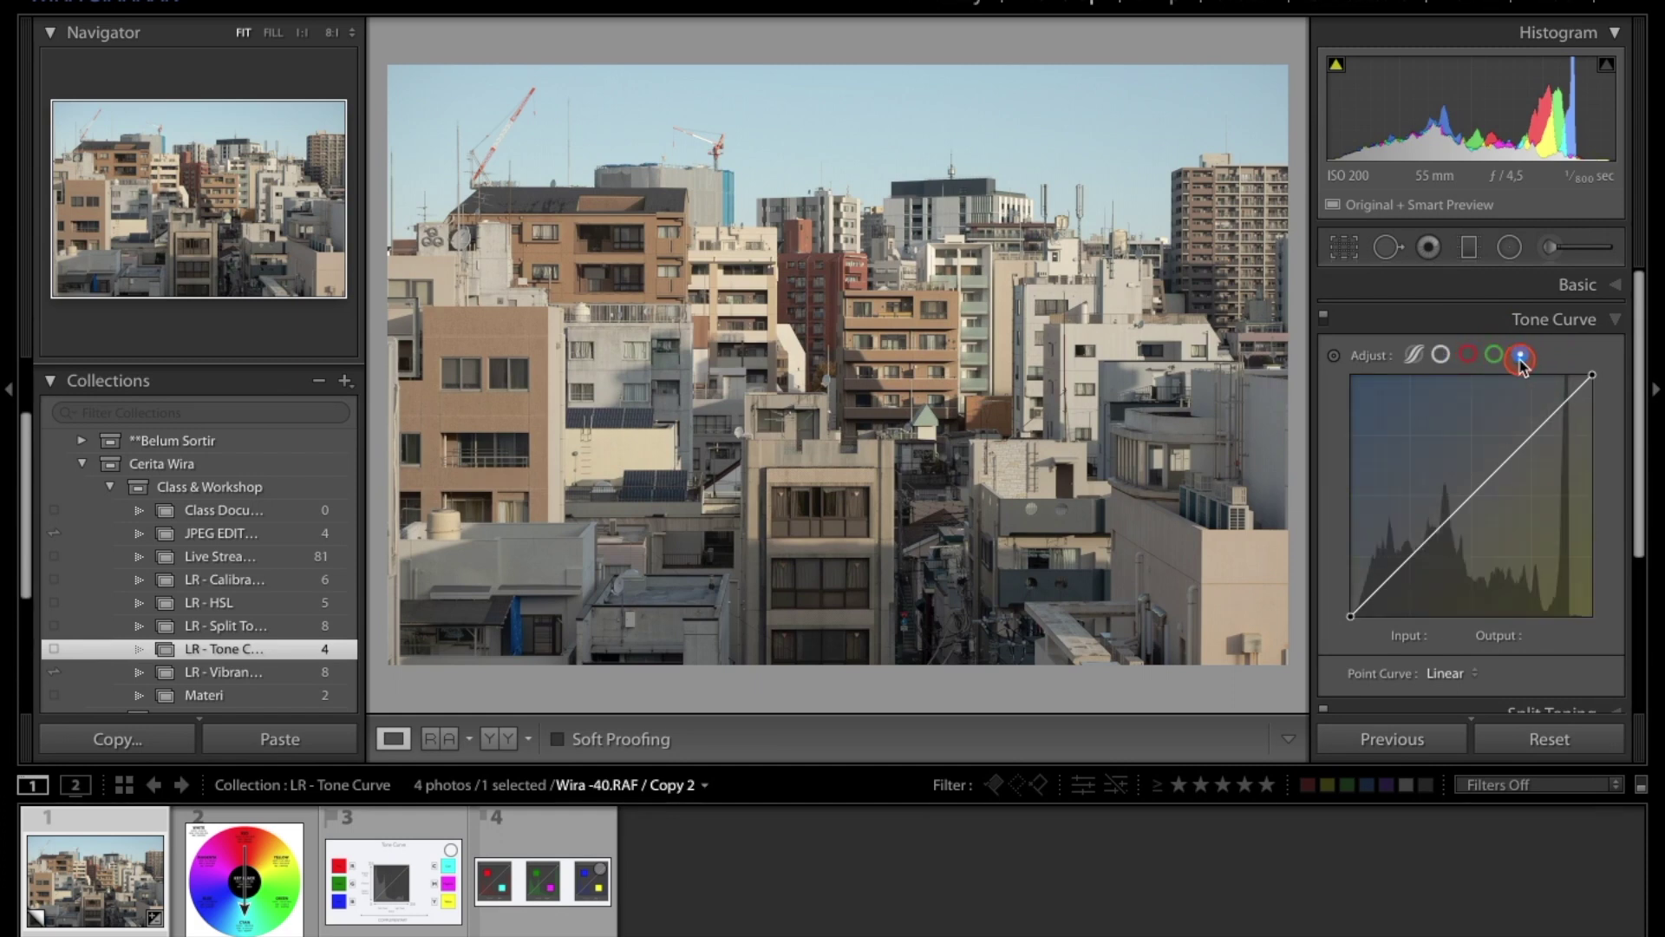
click(1466, 356)
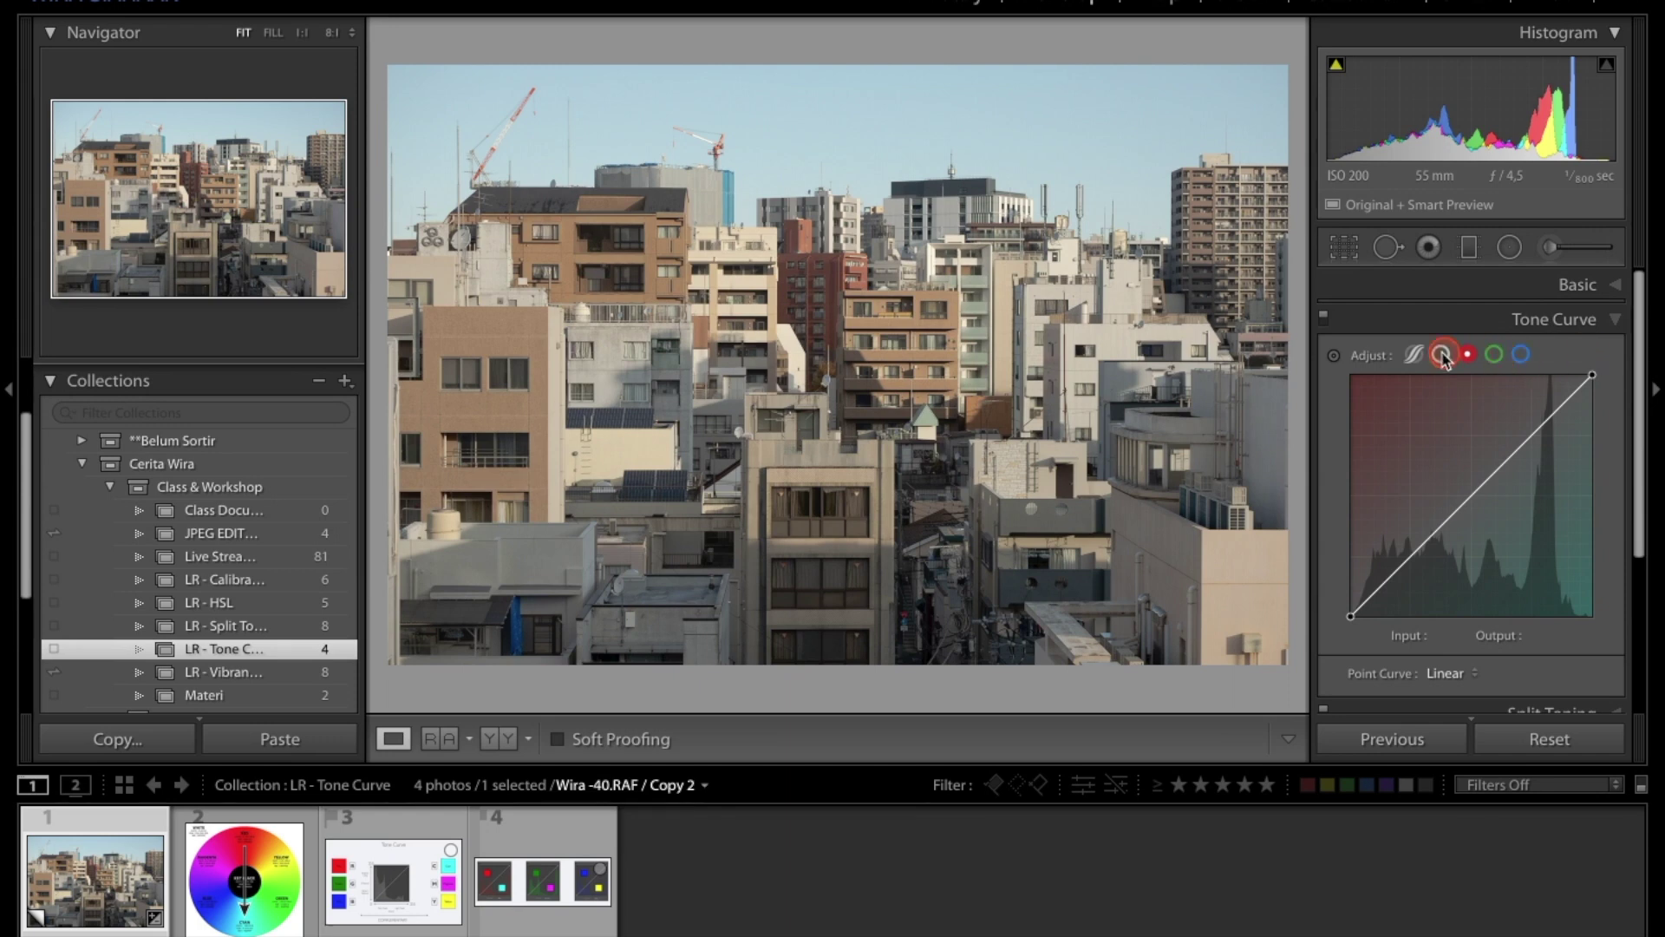
On the RGB curve, lower shadows 59→55 and raise highlights 199→210
click(1441, 356)
drag(1409, 561, 1407, 565)
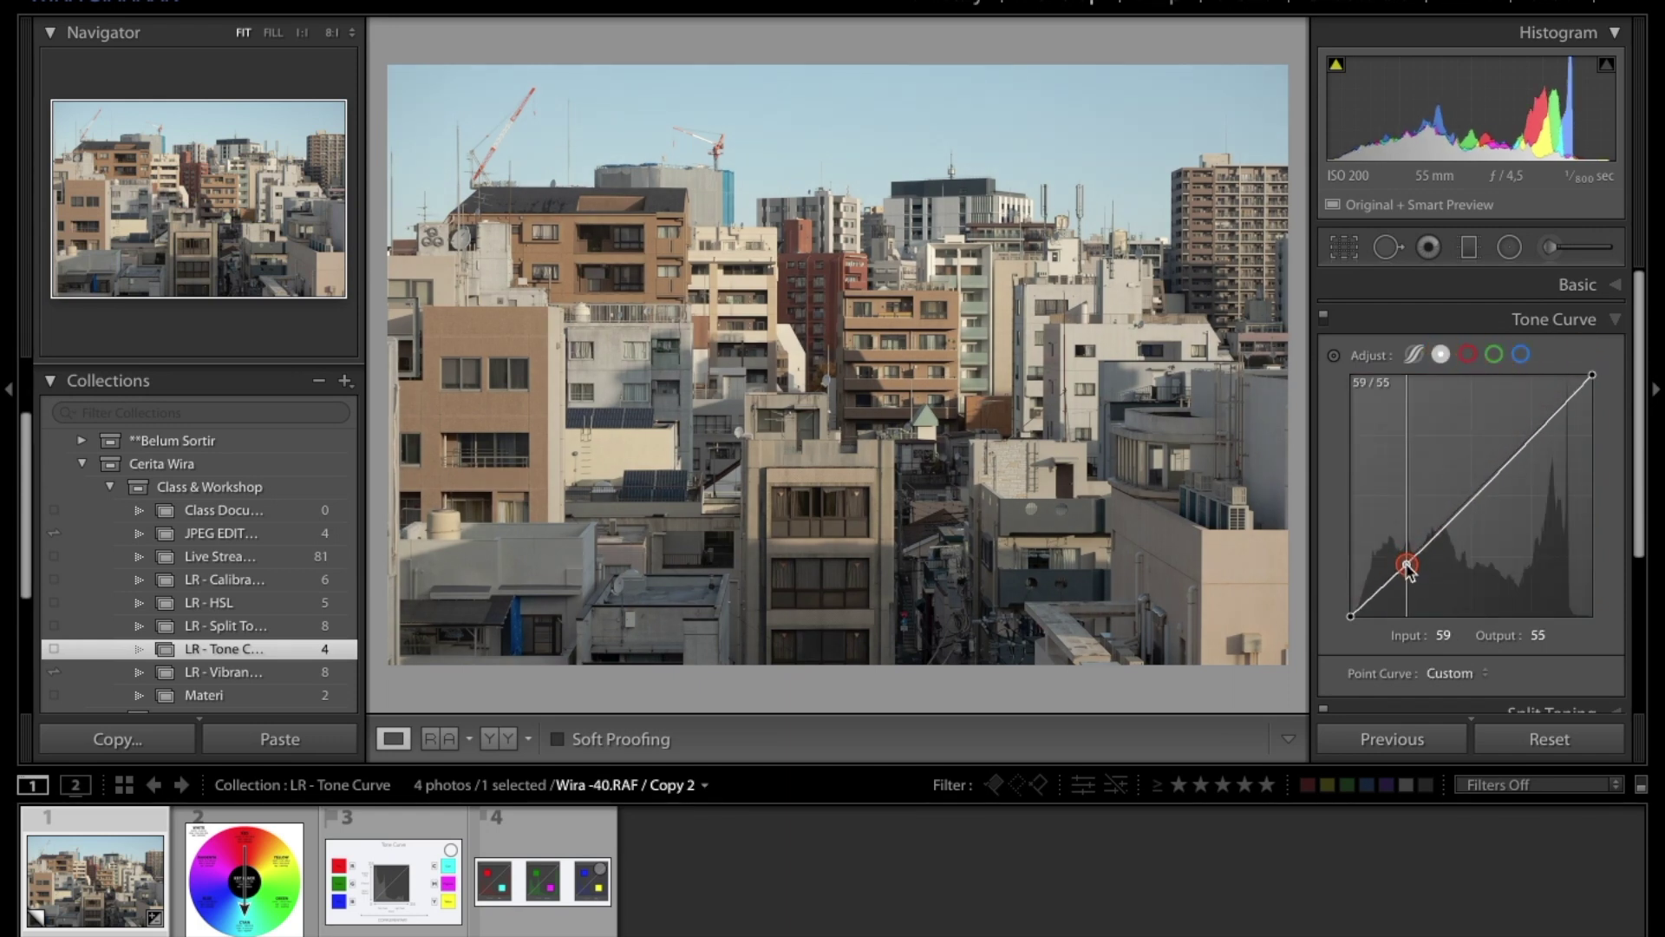
drag(1539, 428, 1539, 420)
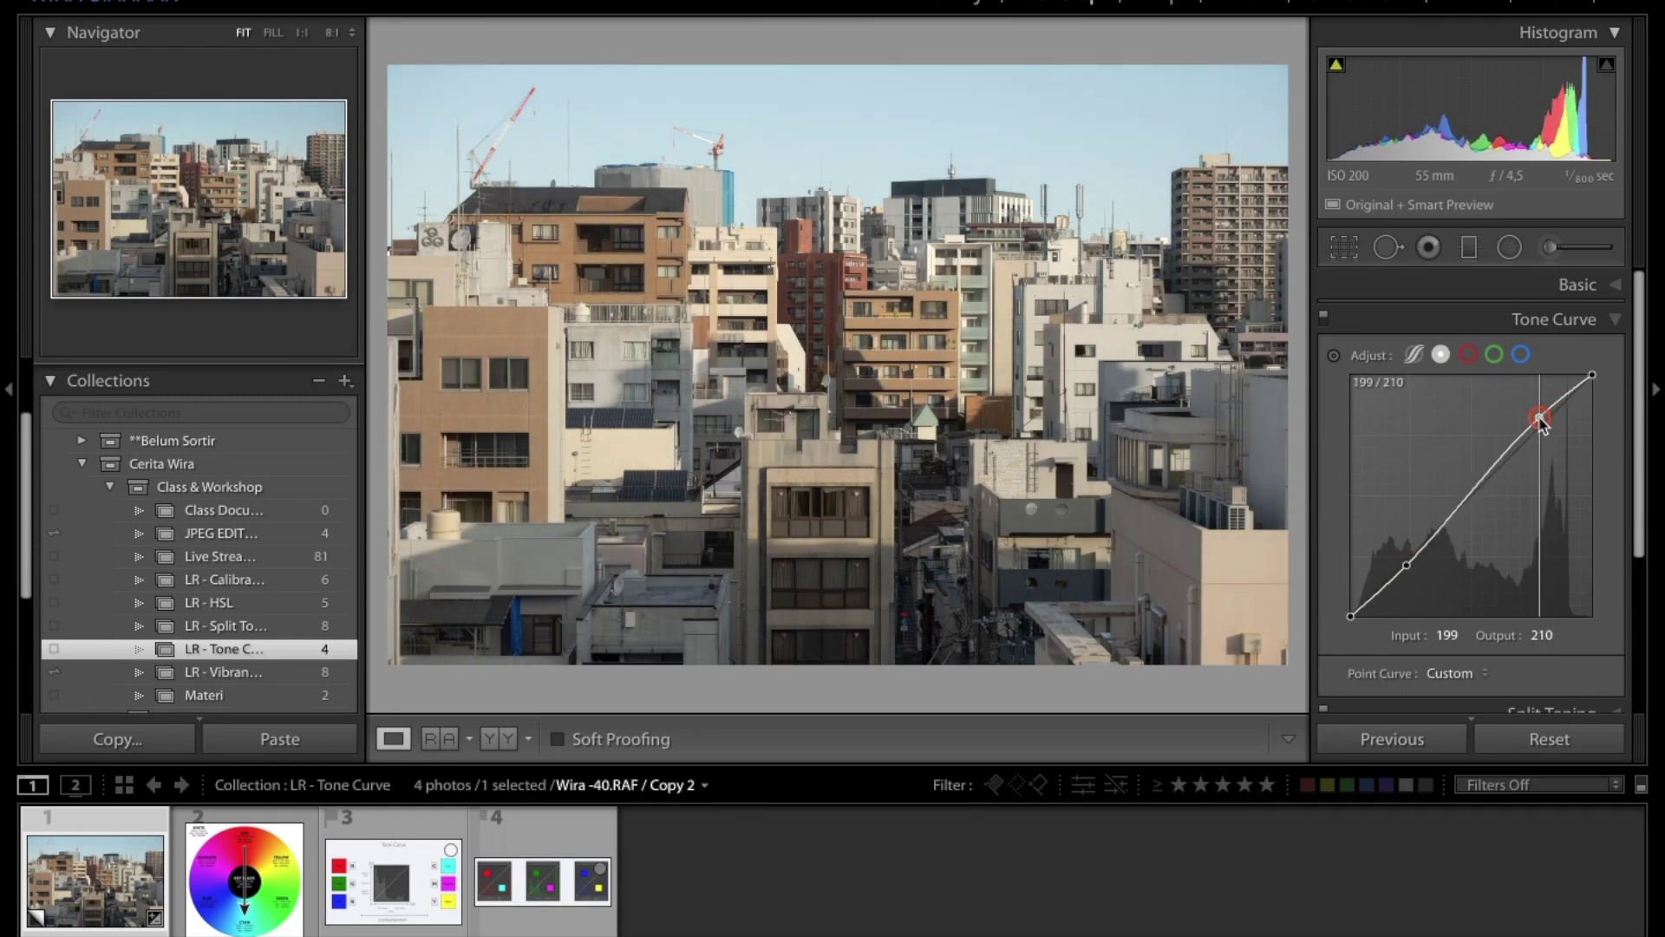
Step through the Red, Green and Blue channel curves, finishing on the Red channel
click(1467, 354)
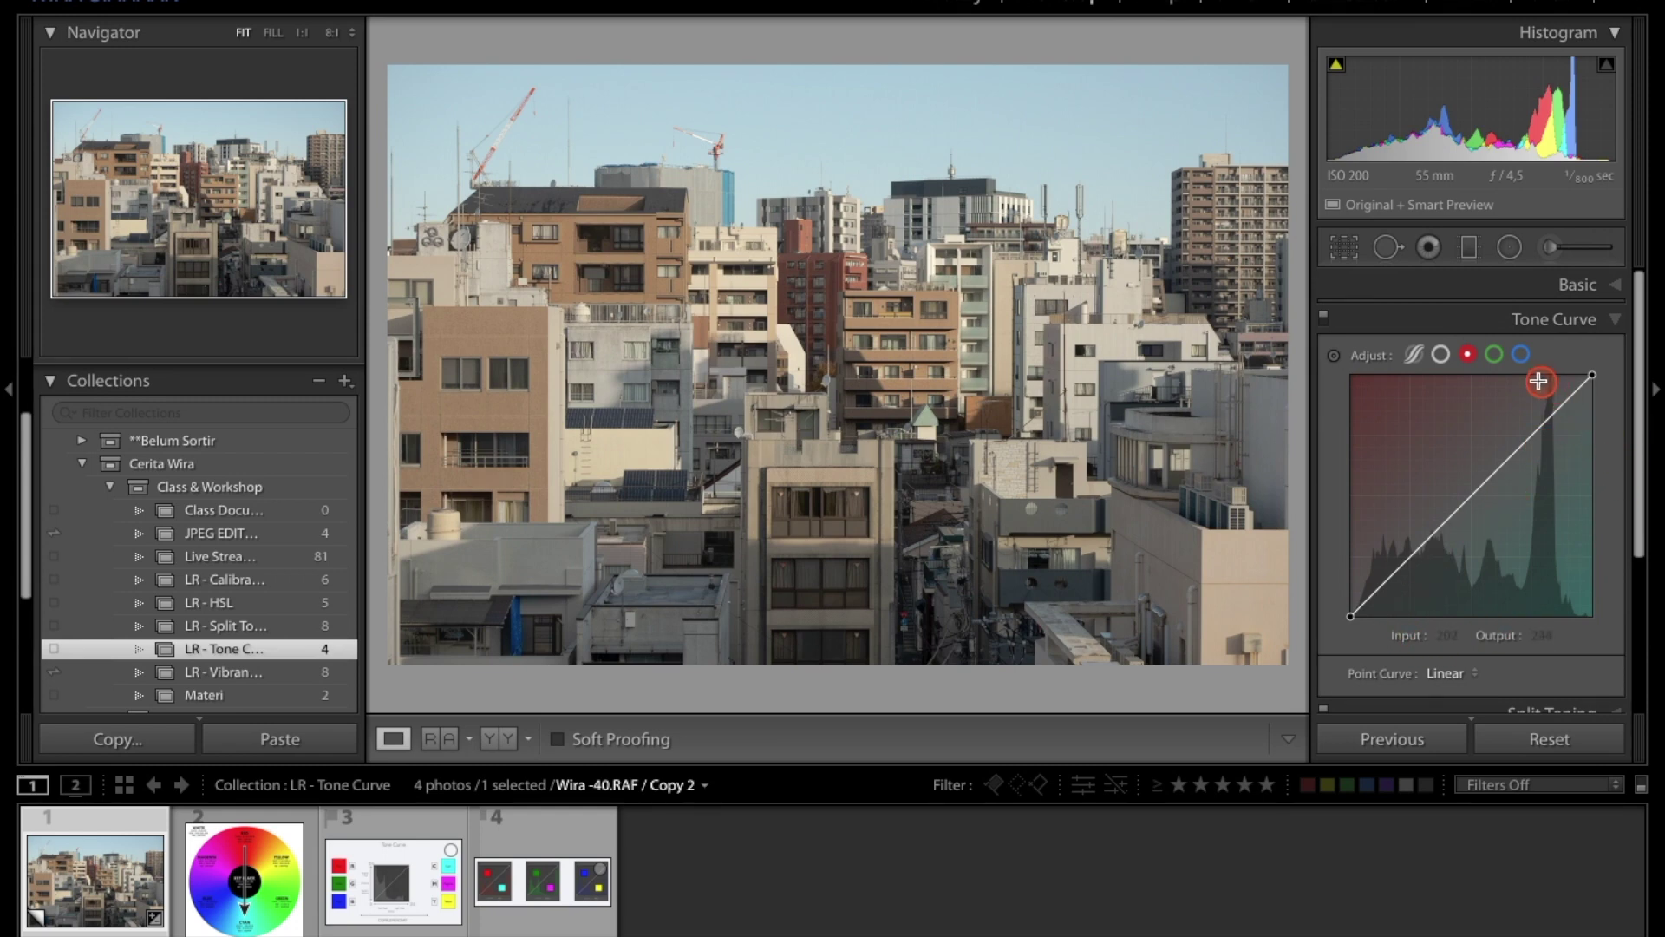
click(1495, 356)
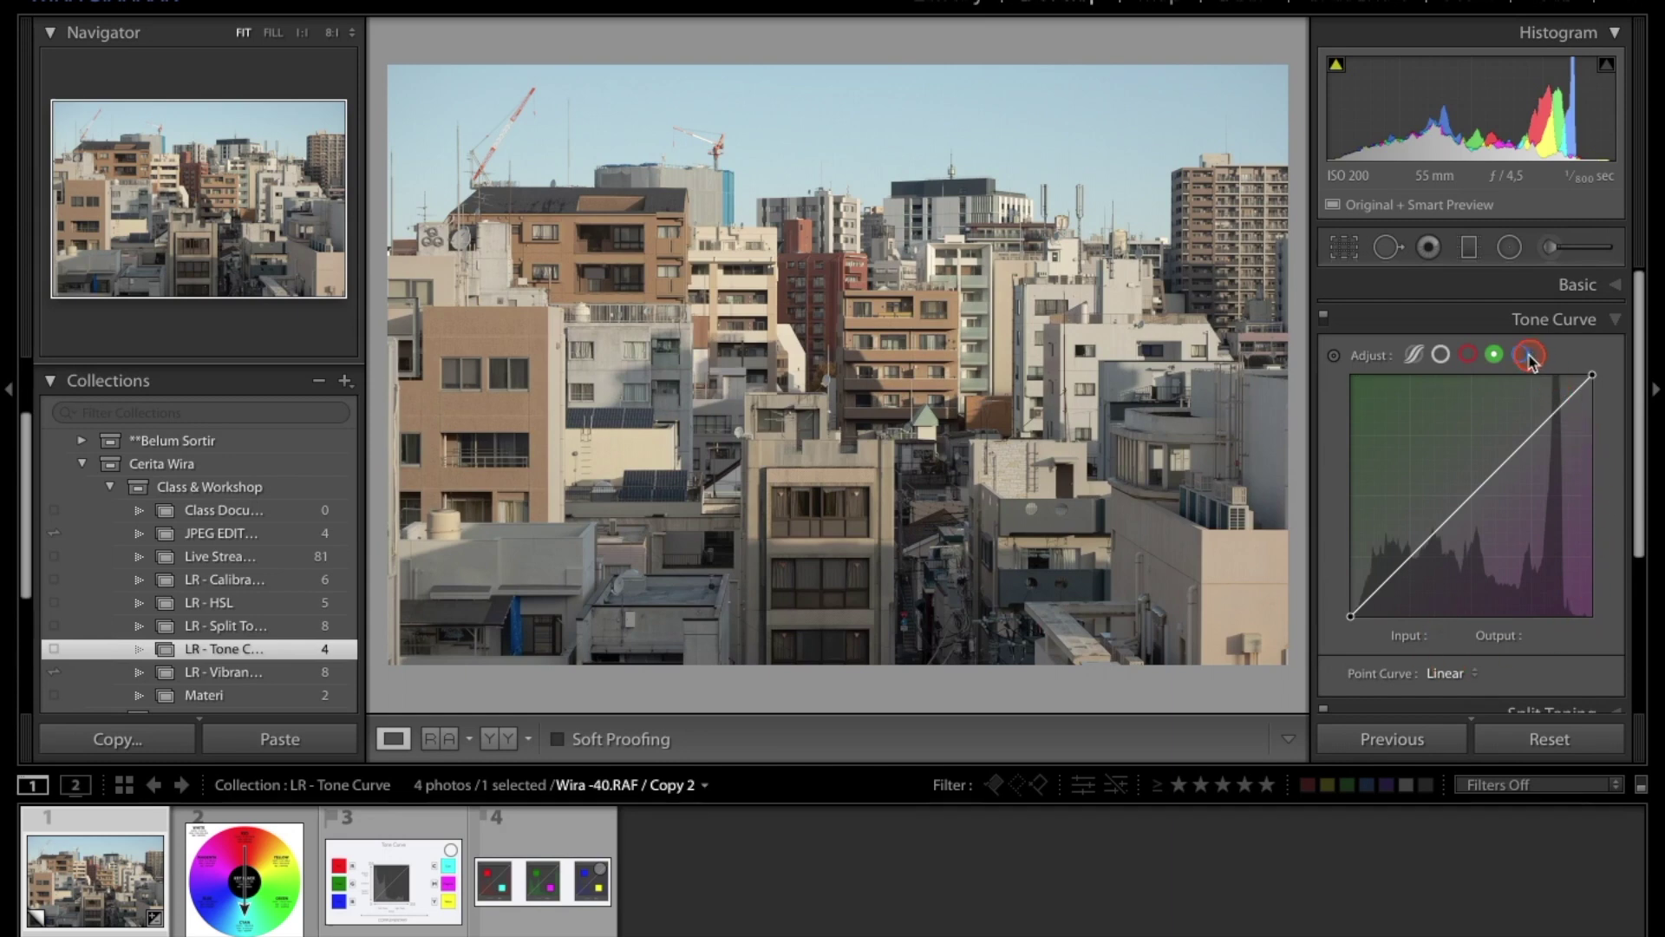
click(1524, 358)
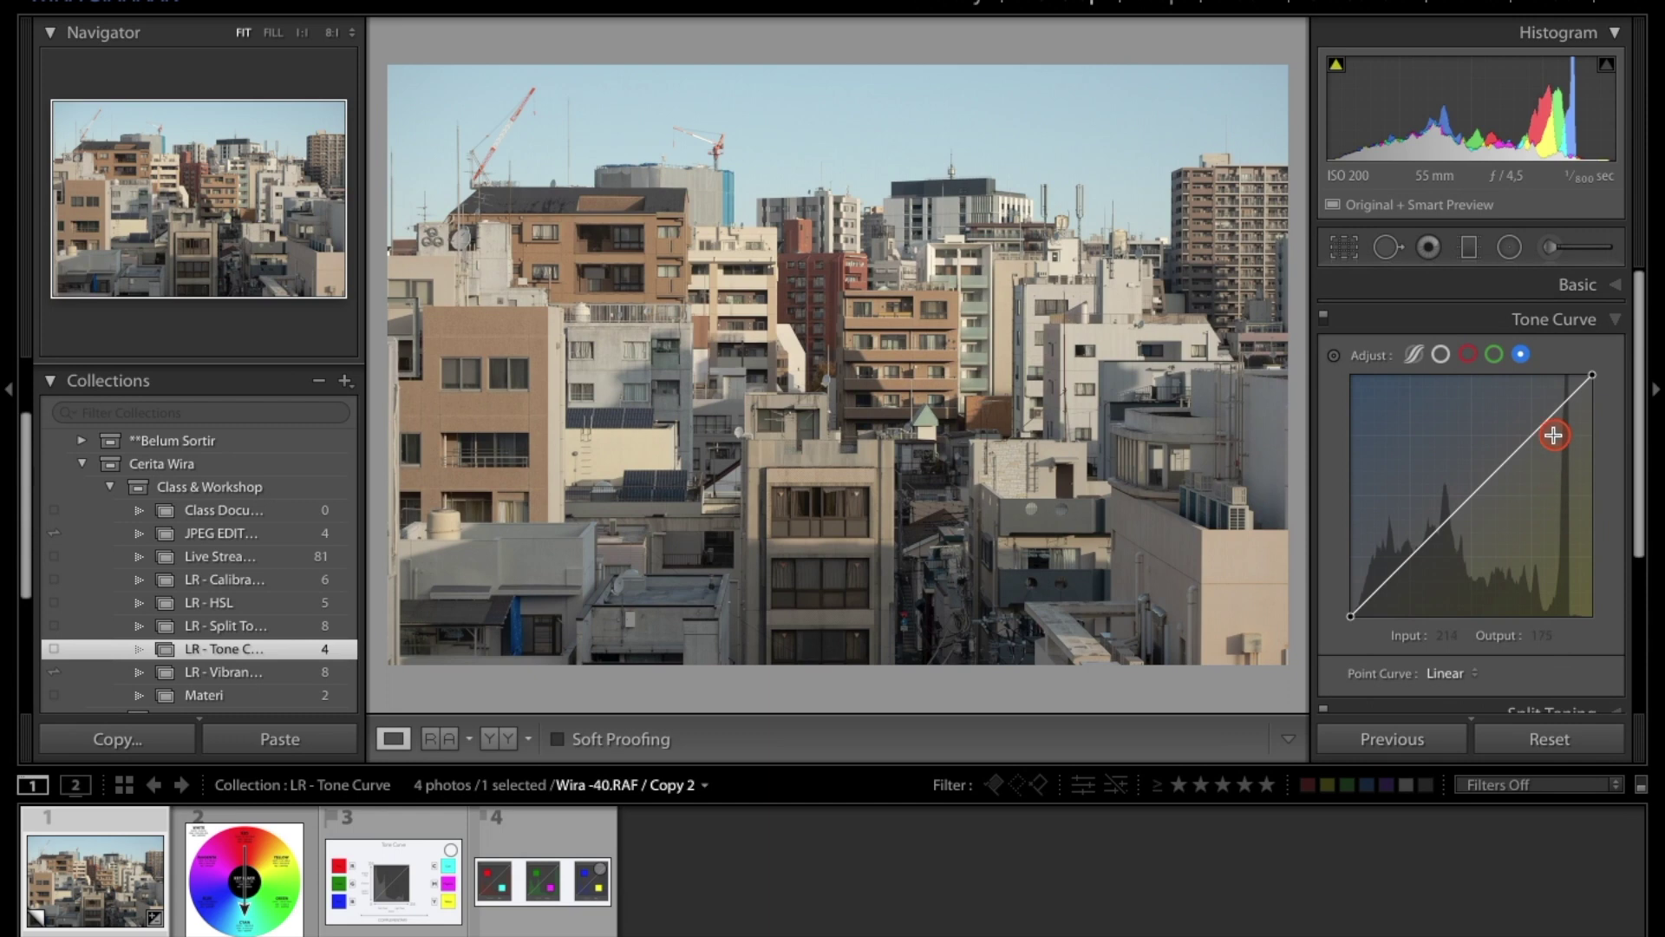
click(1467, 355)
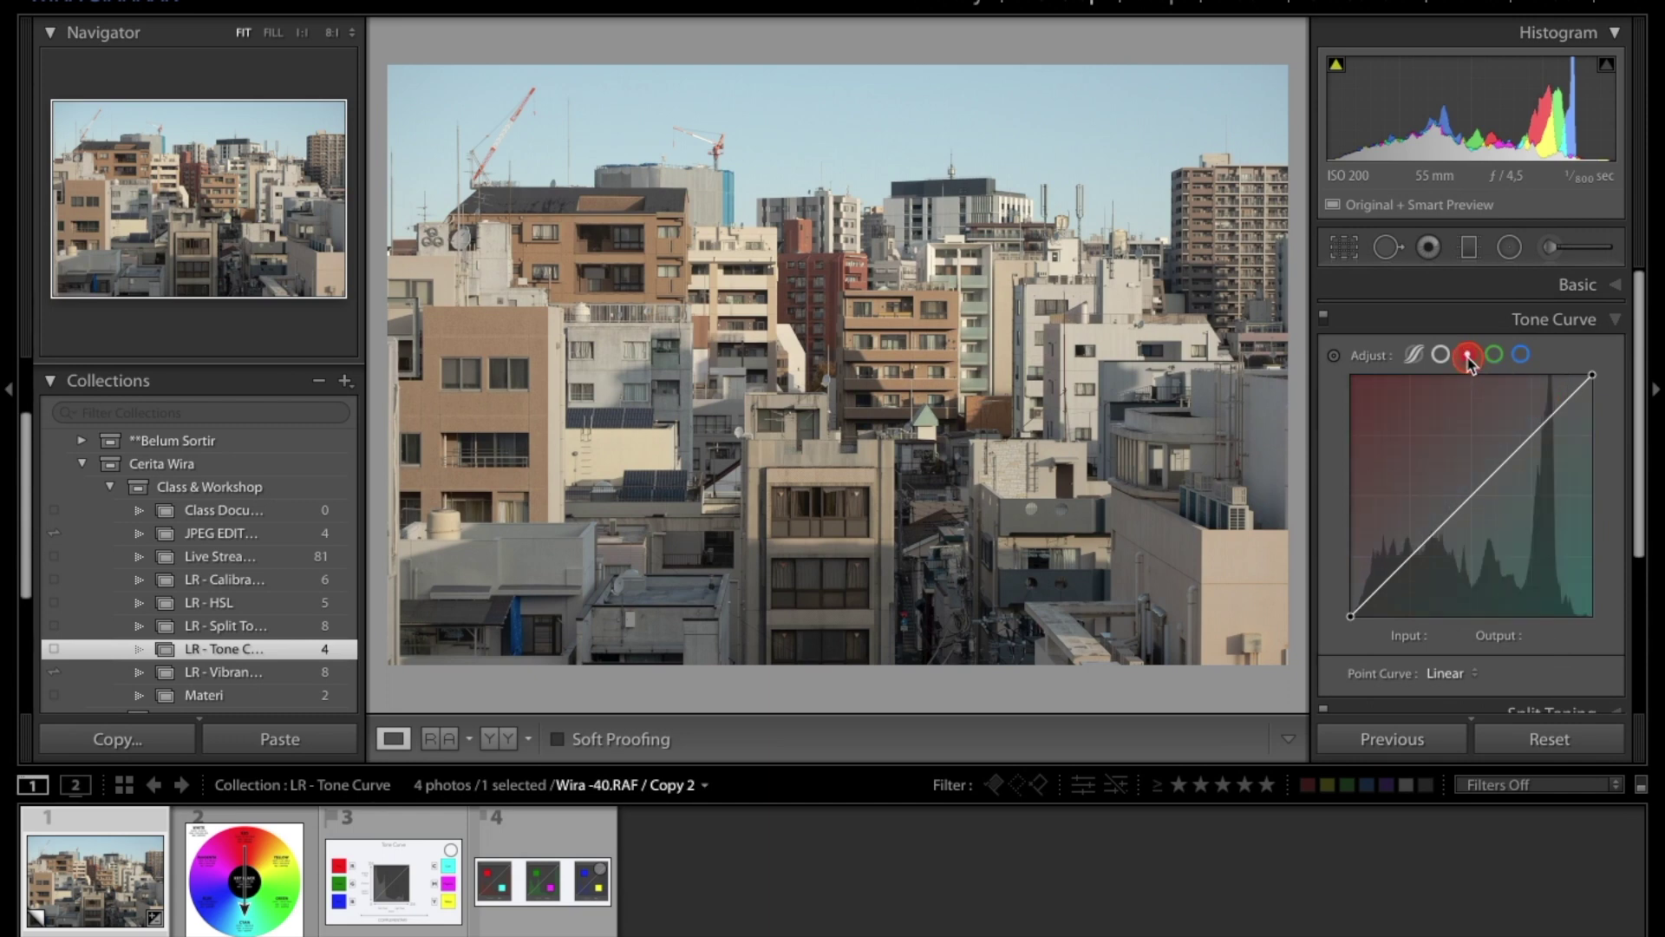
Review the colour wheel and tone curve reference slides, then return to the Tokyo cityscape photo
click(236, 893)
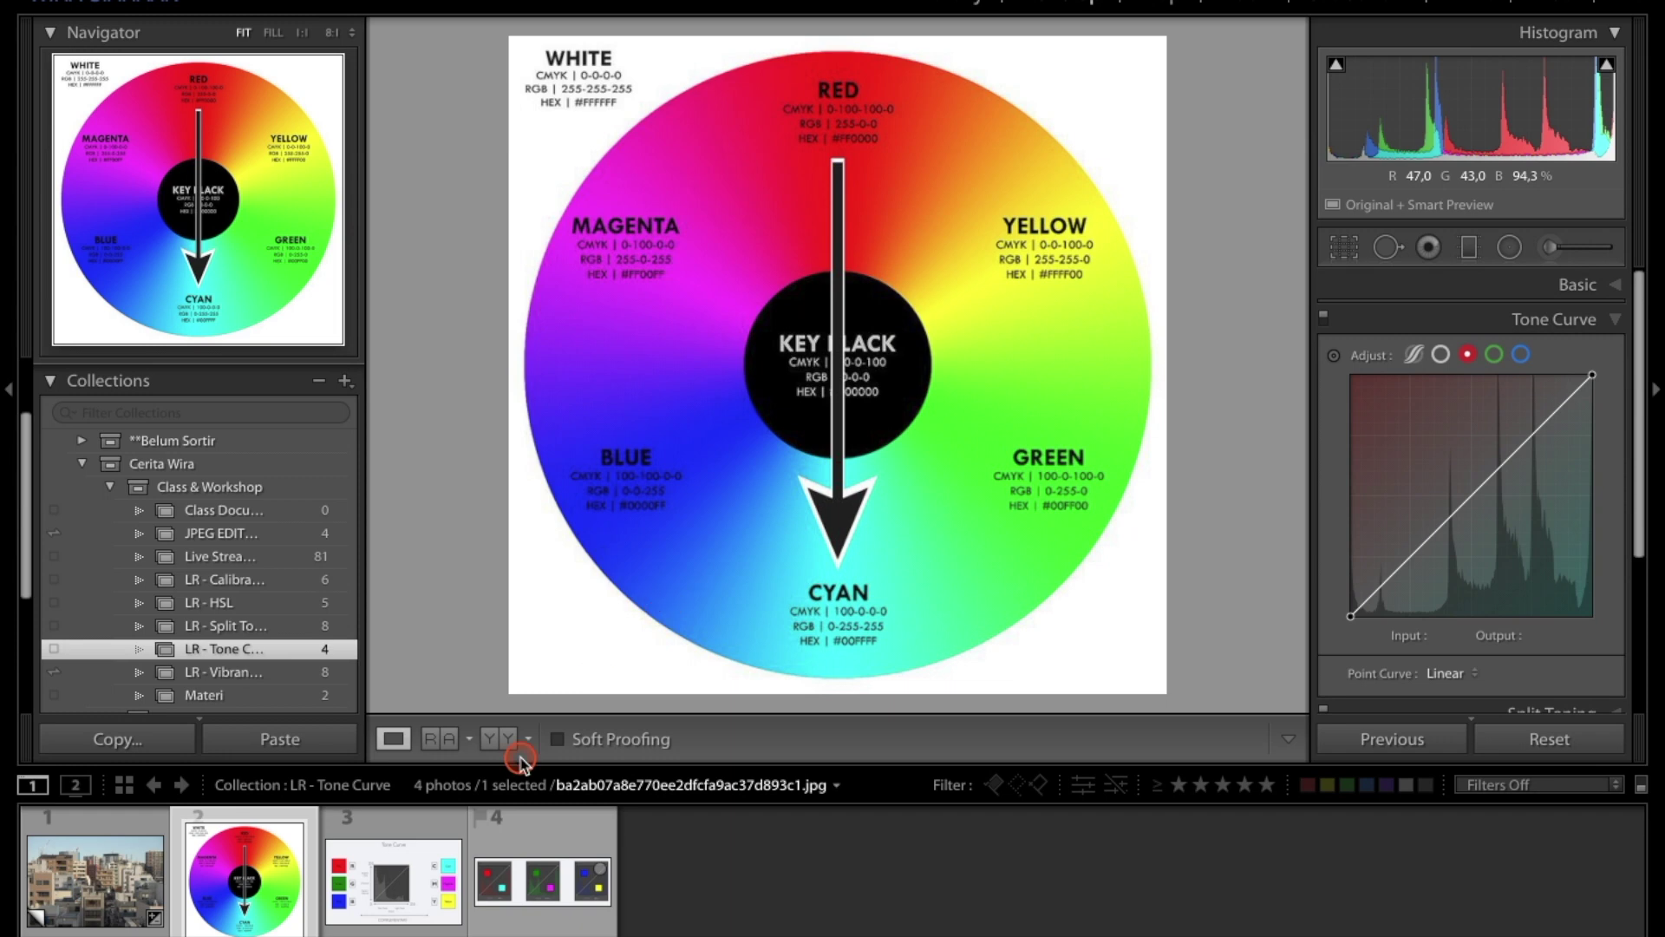
click(406, 878)
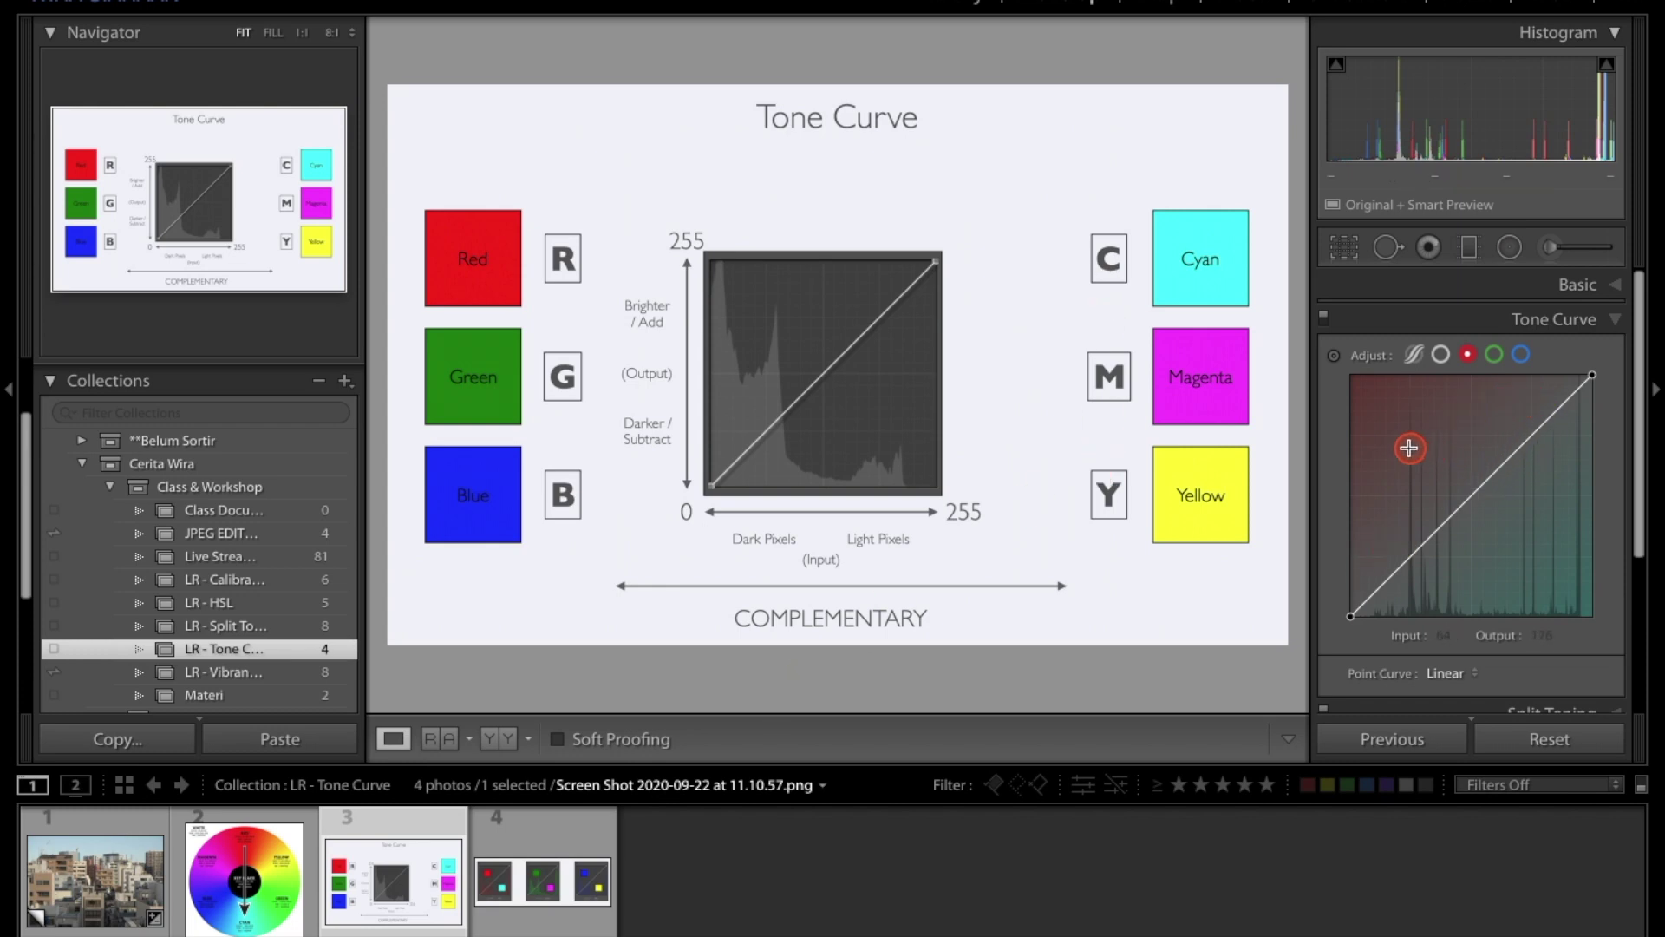
click(1495, 354)
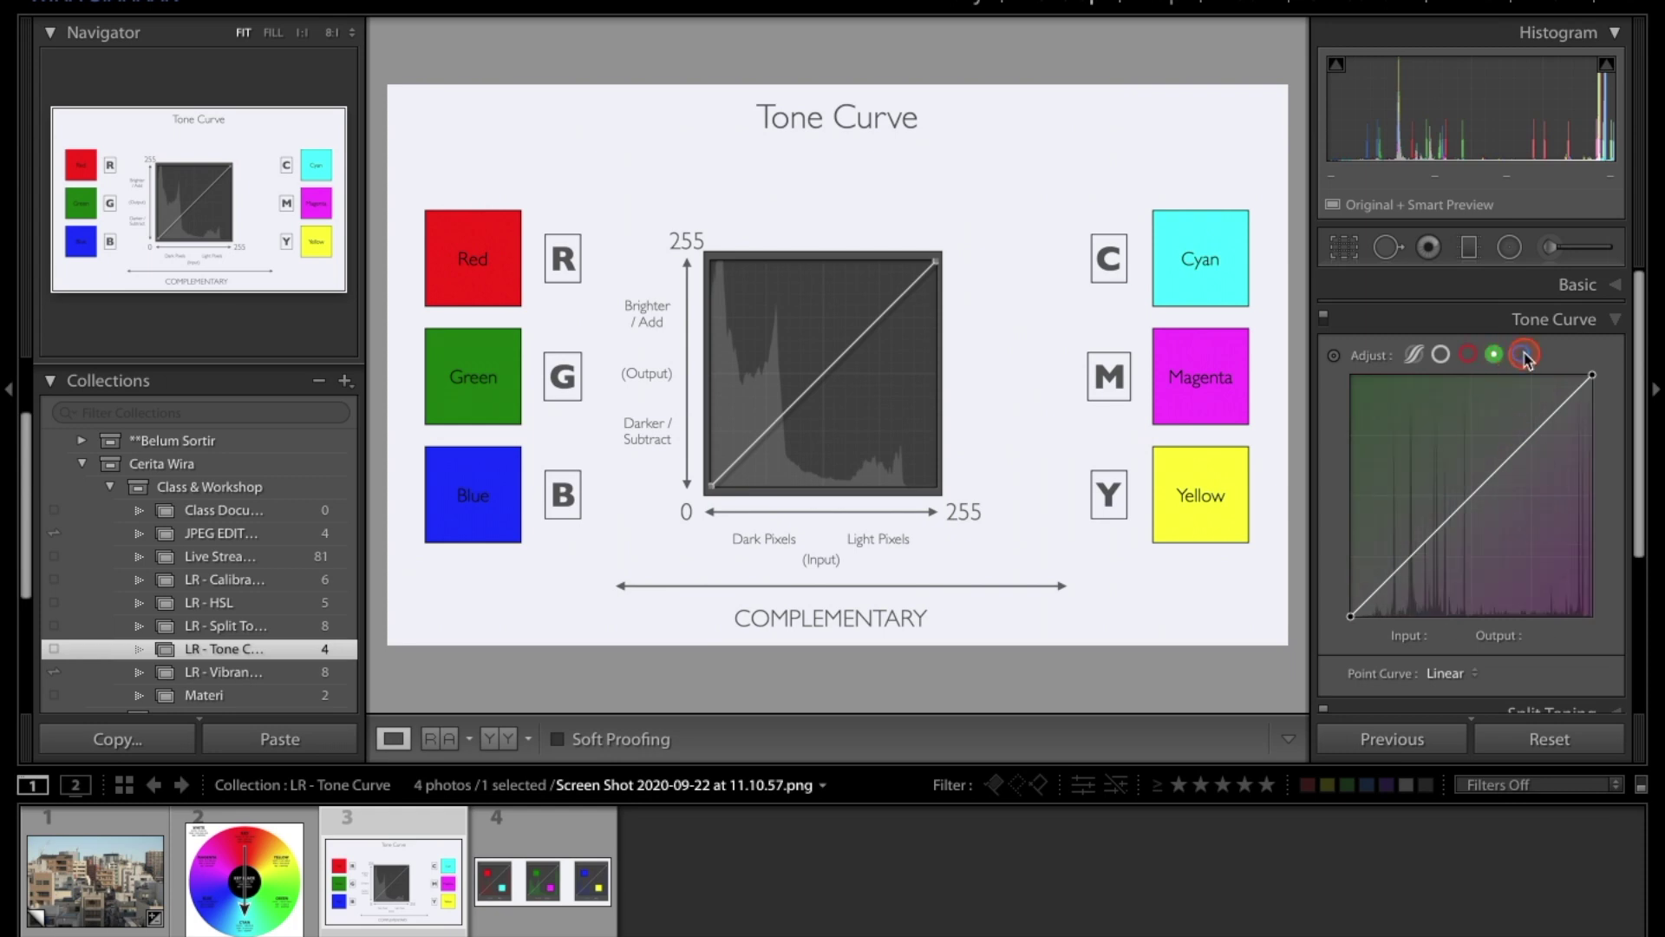
click(1523, 355)
click(543, 880)
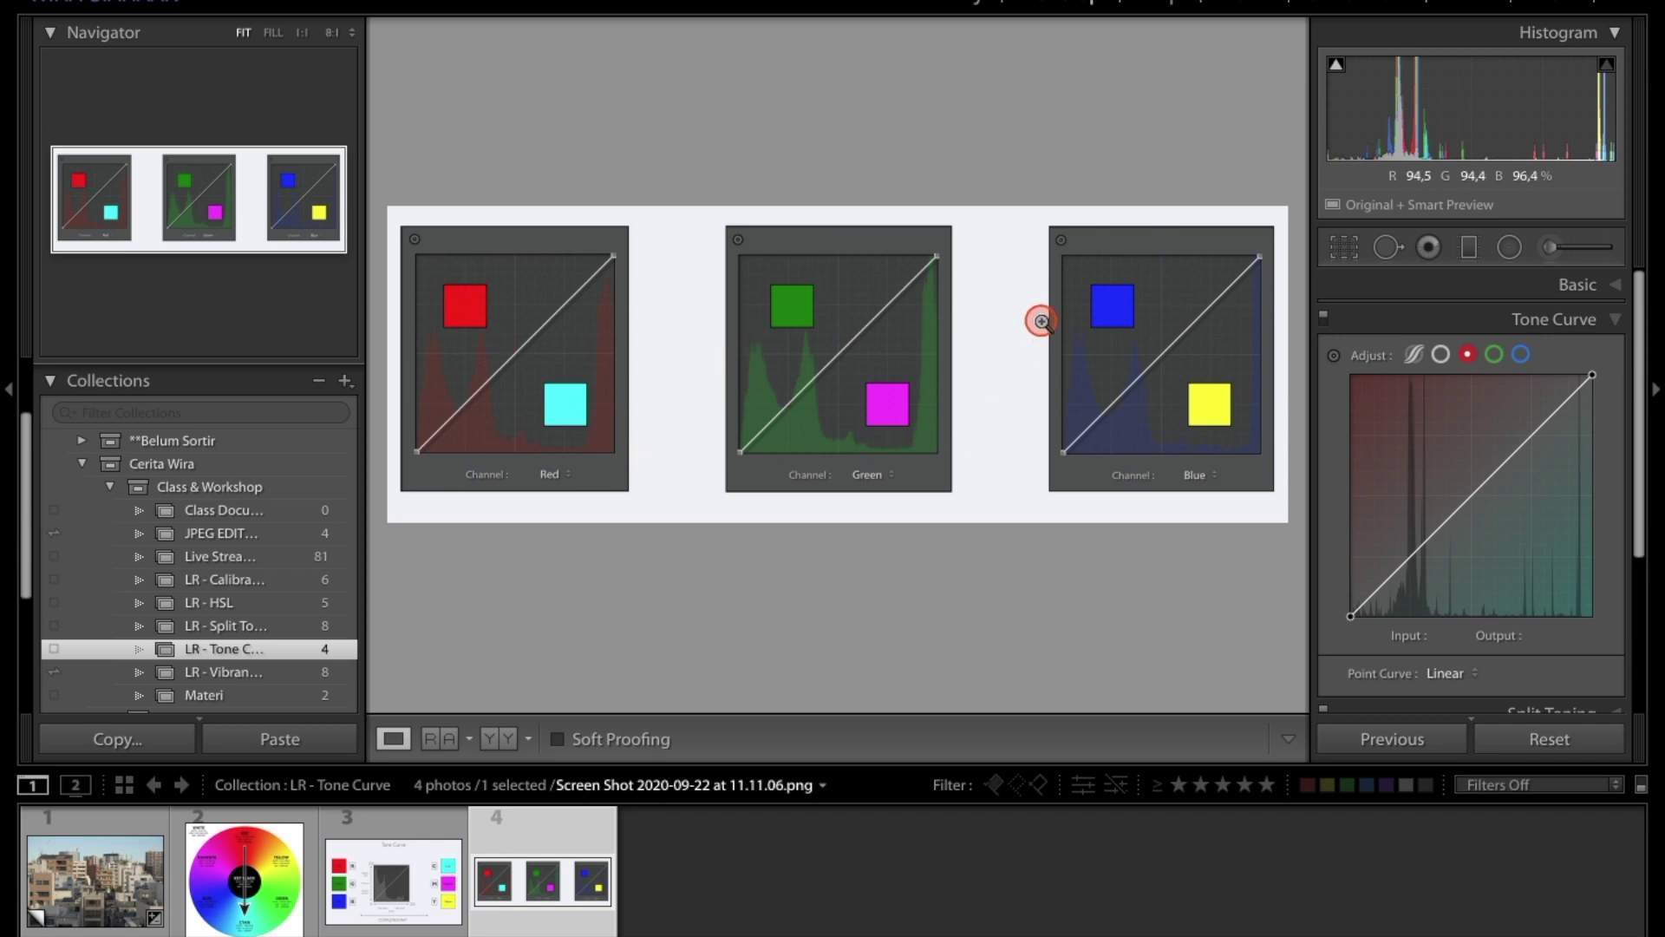
key(Left)
key(Left)
key(Left)
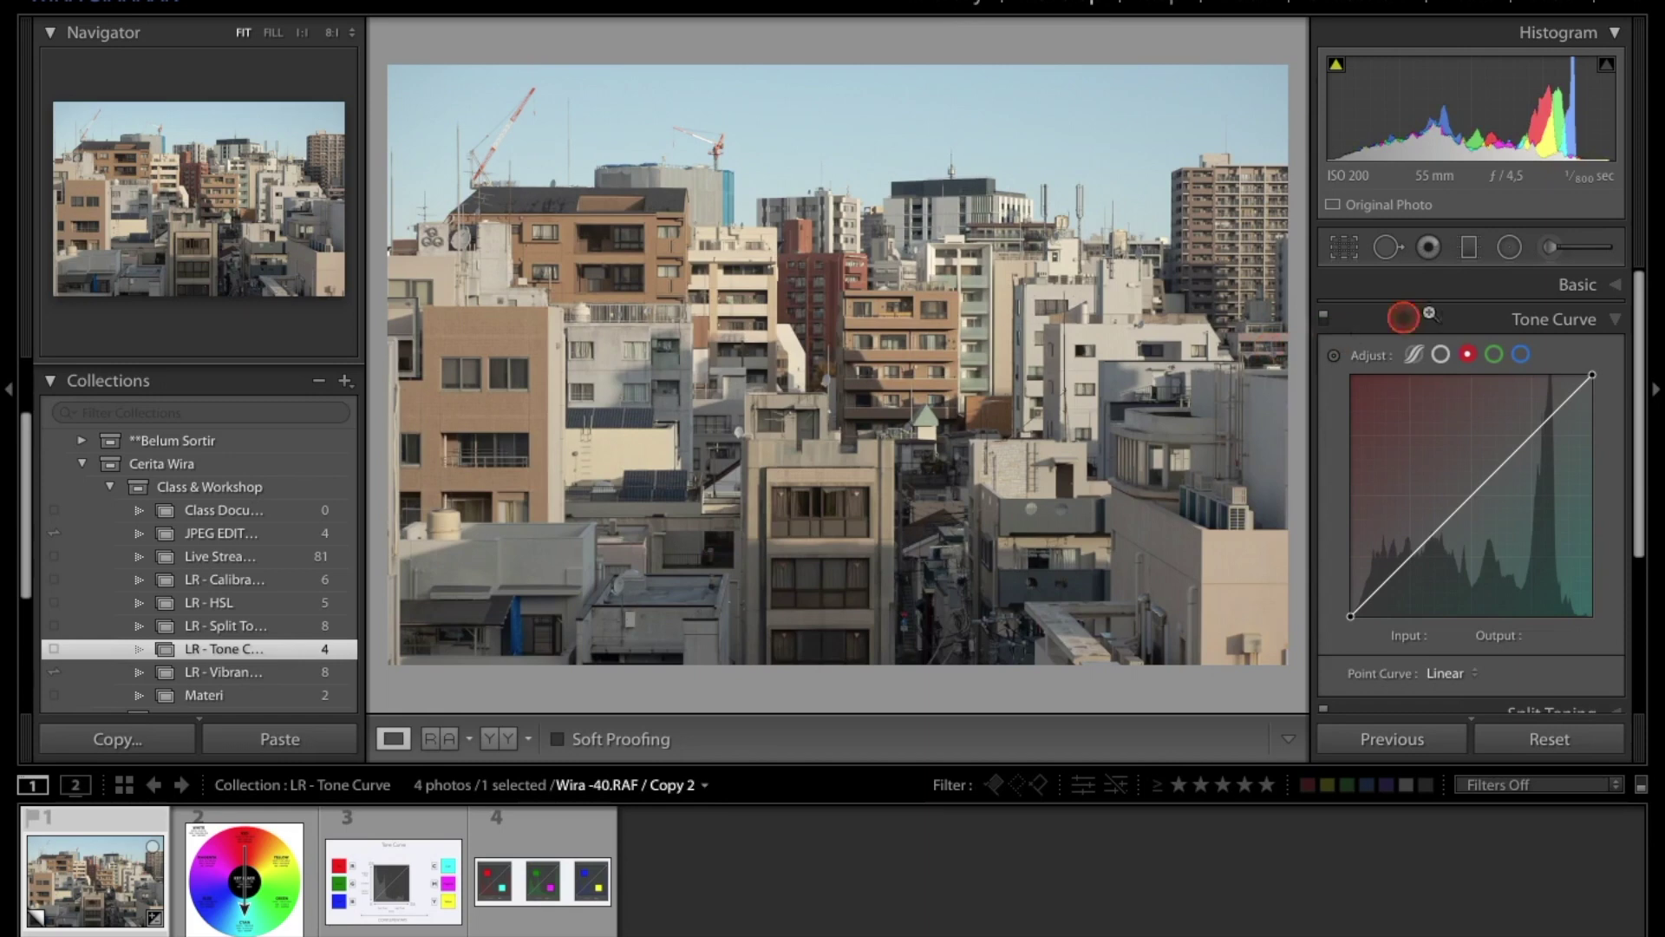
Pull the Red curve's black point in to input 8 and its white point to input 230
click(1351, 615)
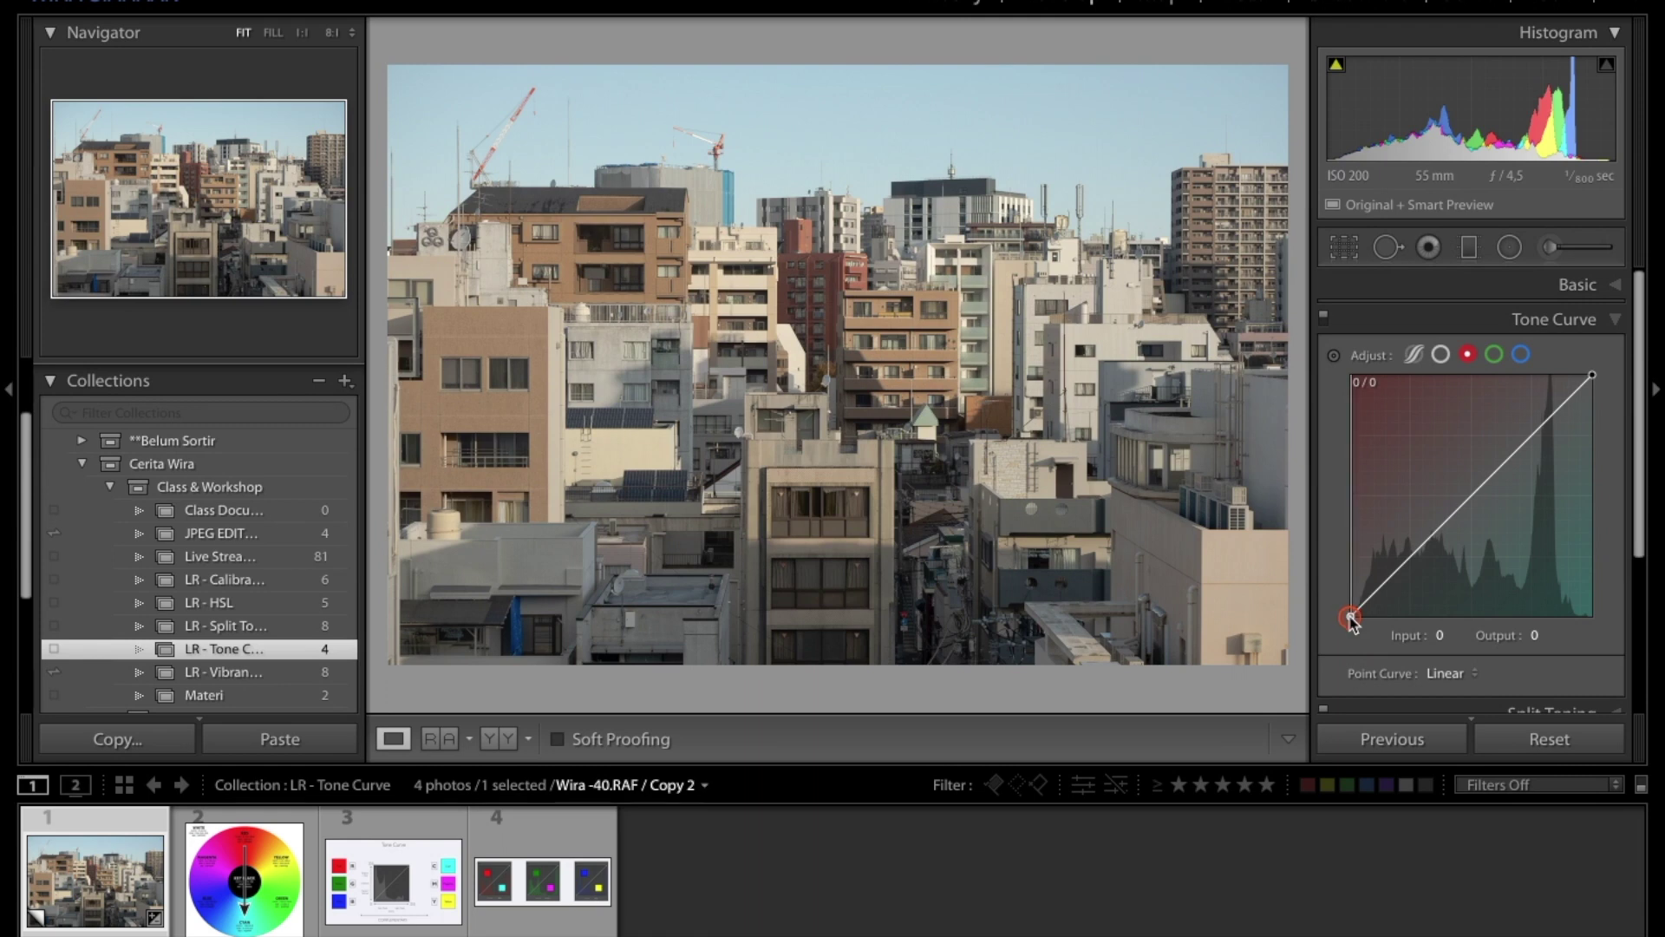
drag(1351, 617, 1366, 623)
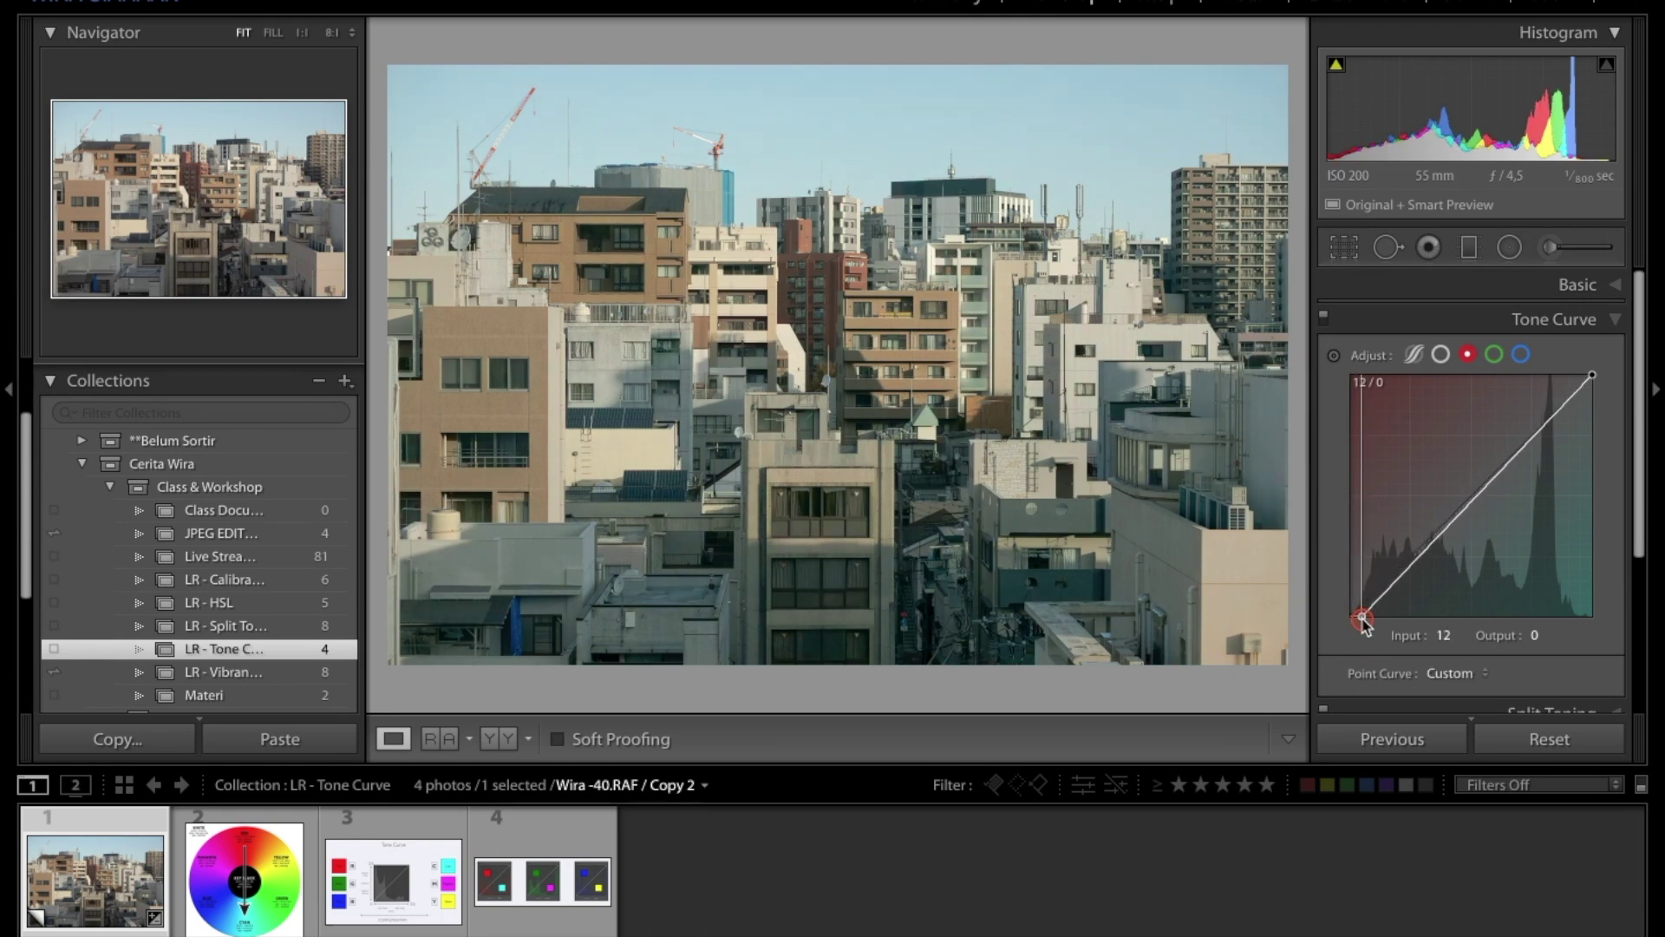
drag(1366, 623, 1359, 624)
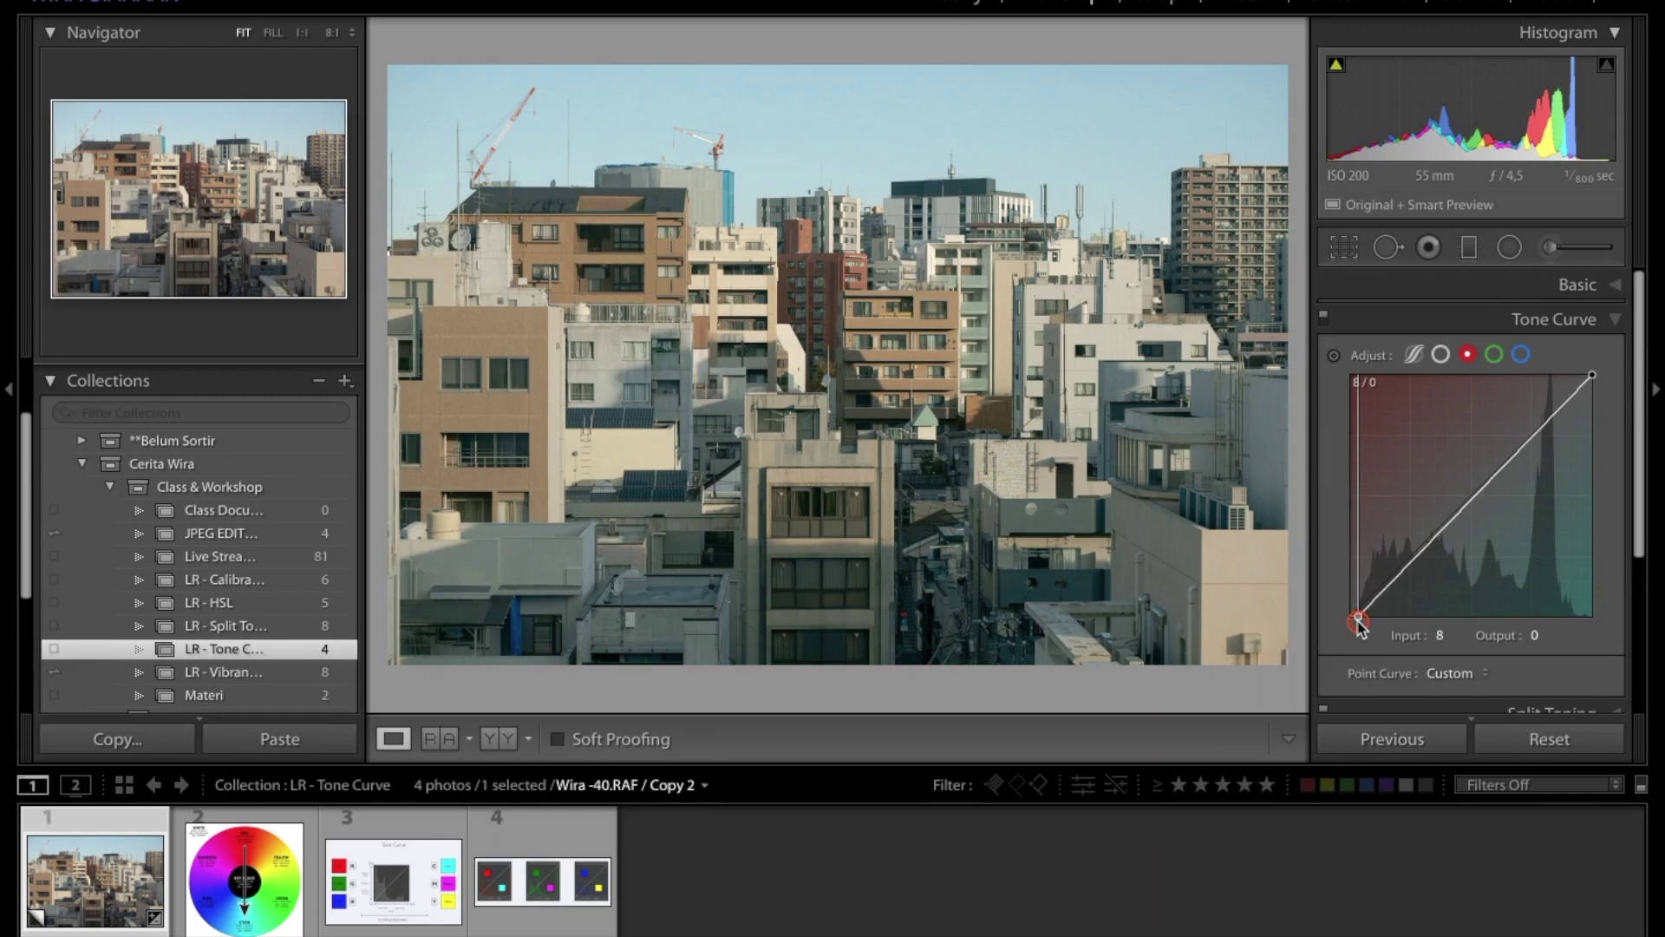
drag(1591, 374, 1585, 375)
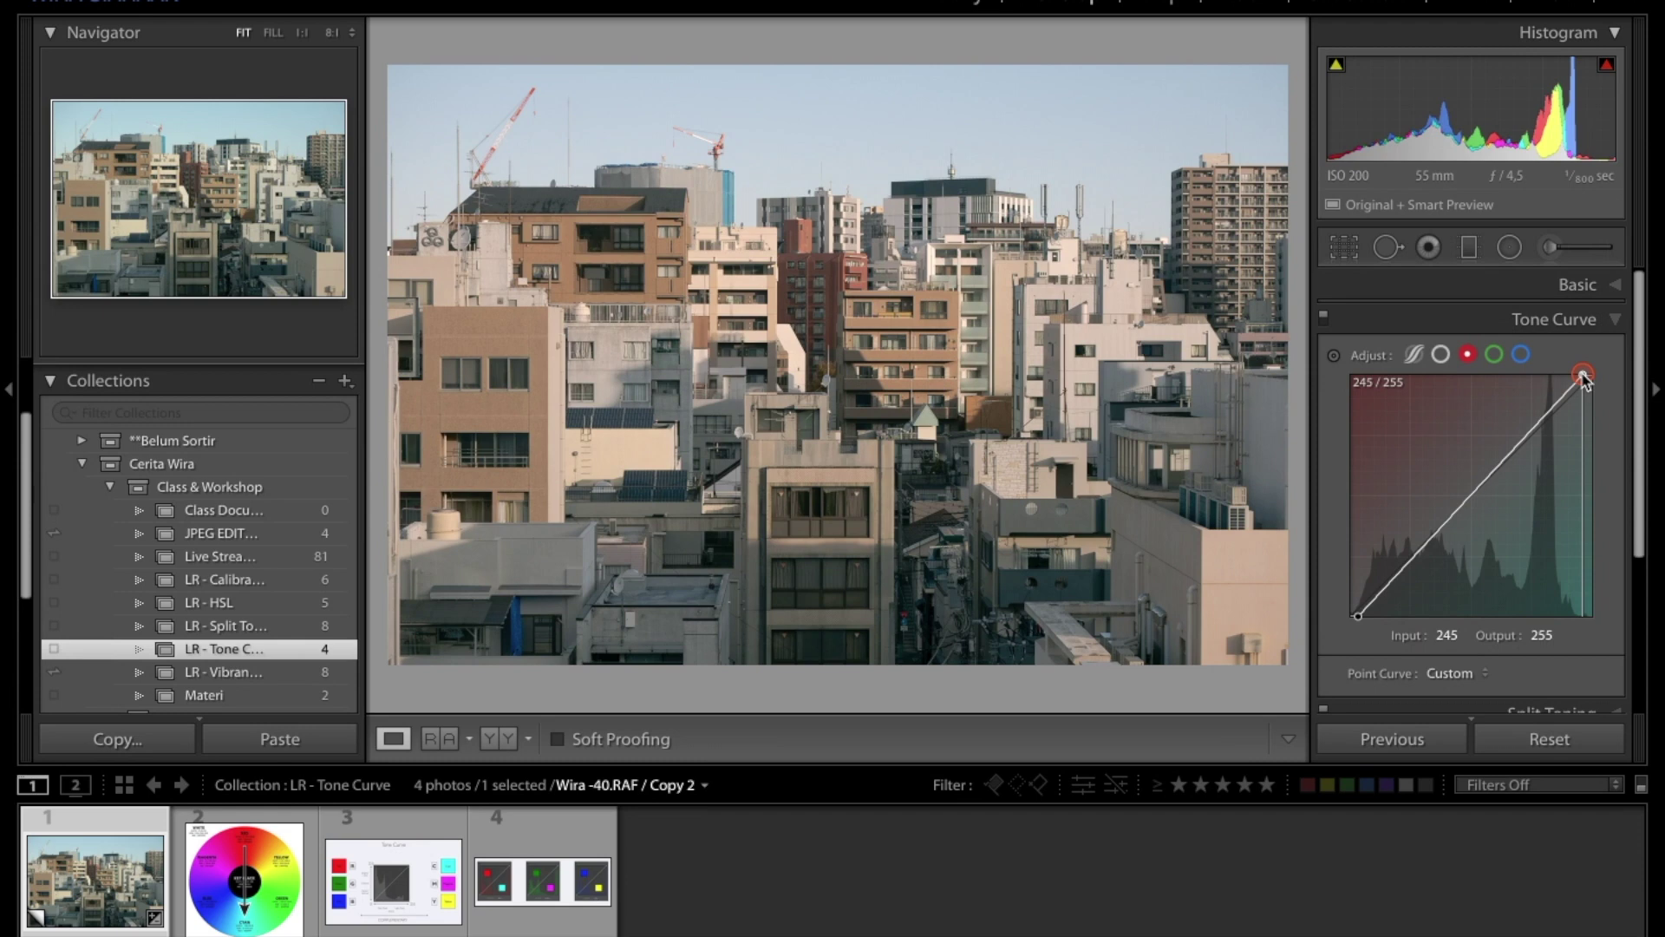
mouse_move(1585, 375)
mouse_down()
mouse_move(1555, 371)
mouse_move(1571, 371)
mouse_up()
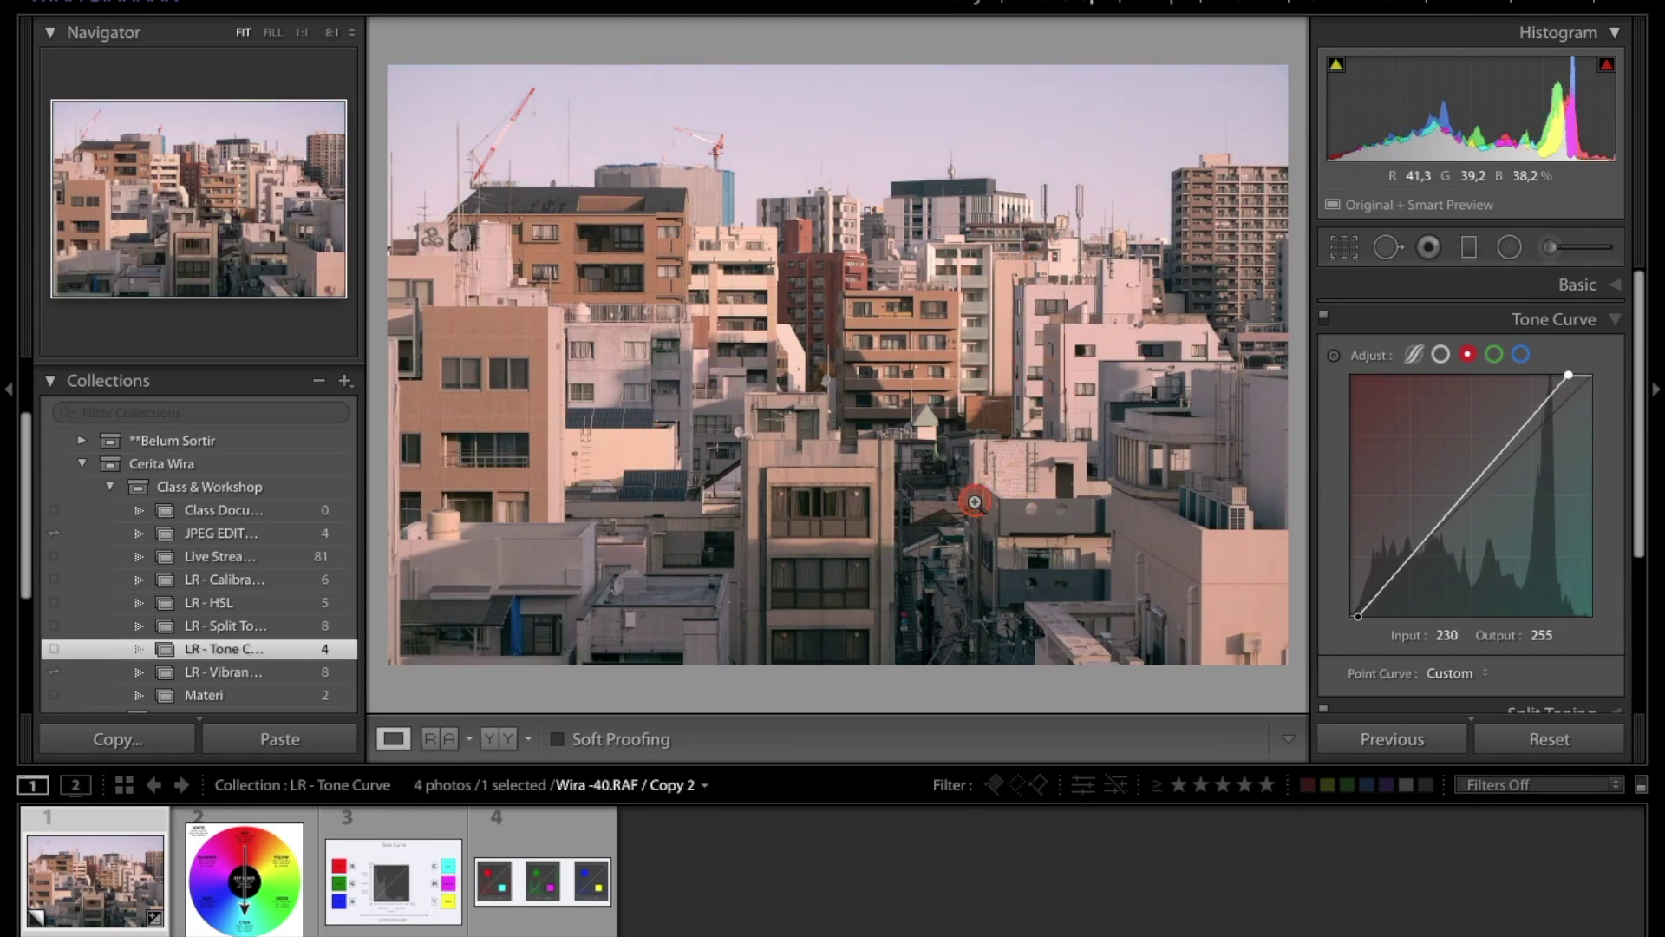
click(1494, 356)
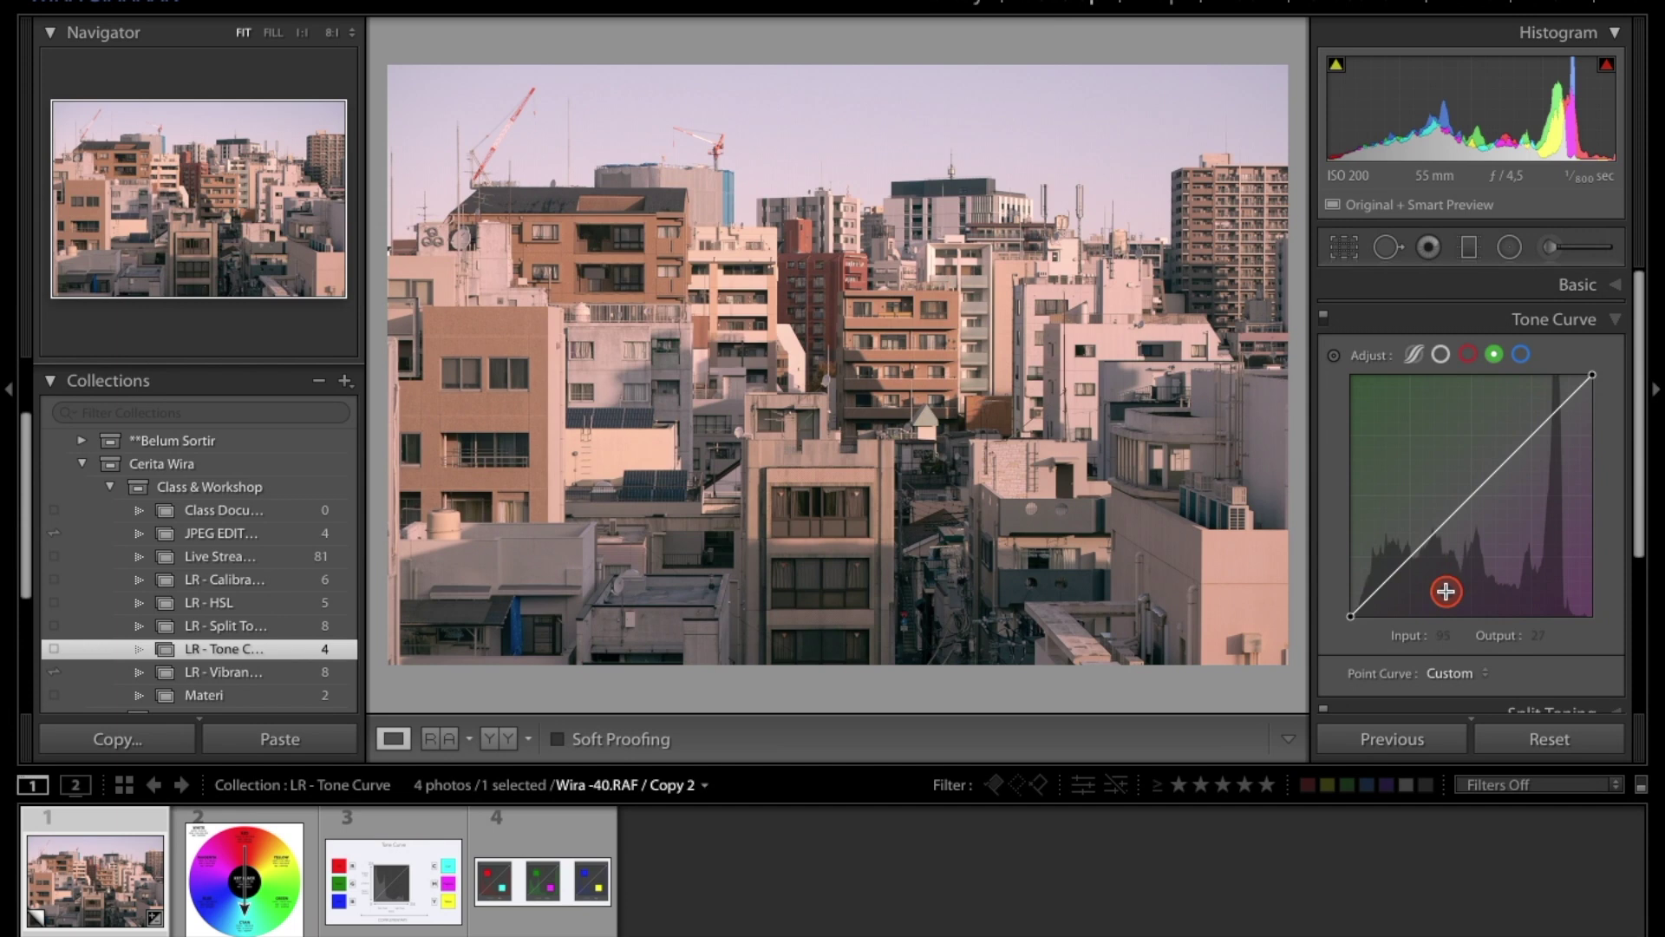
Add Green curve points at about 61→58 and 189→199 to tame the pink cast
click(1406, 559)
drag(1407, 560, 1408, 563)
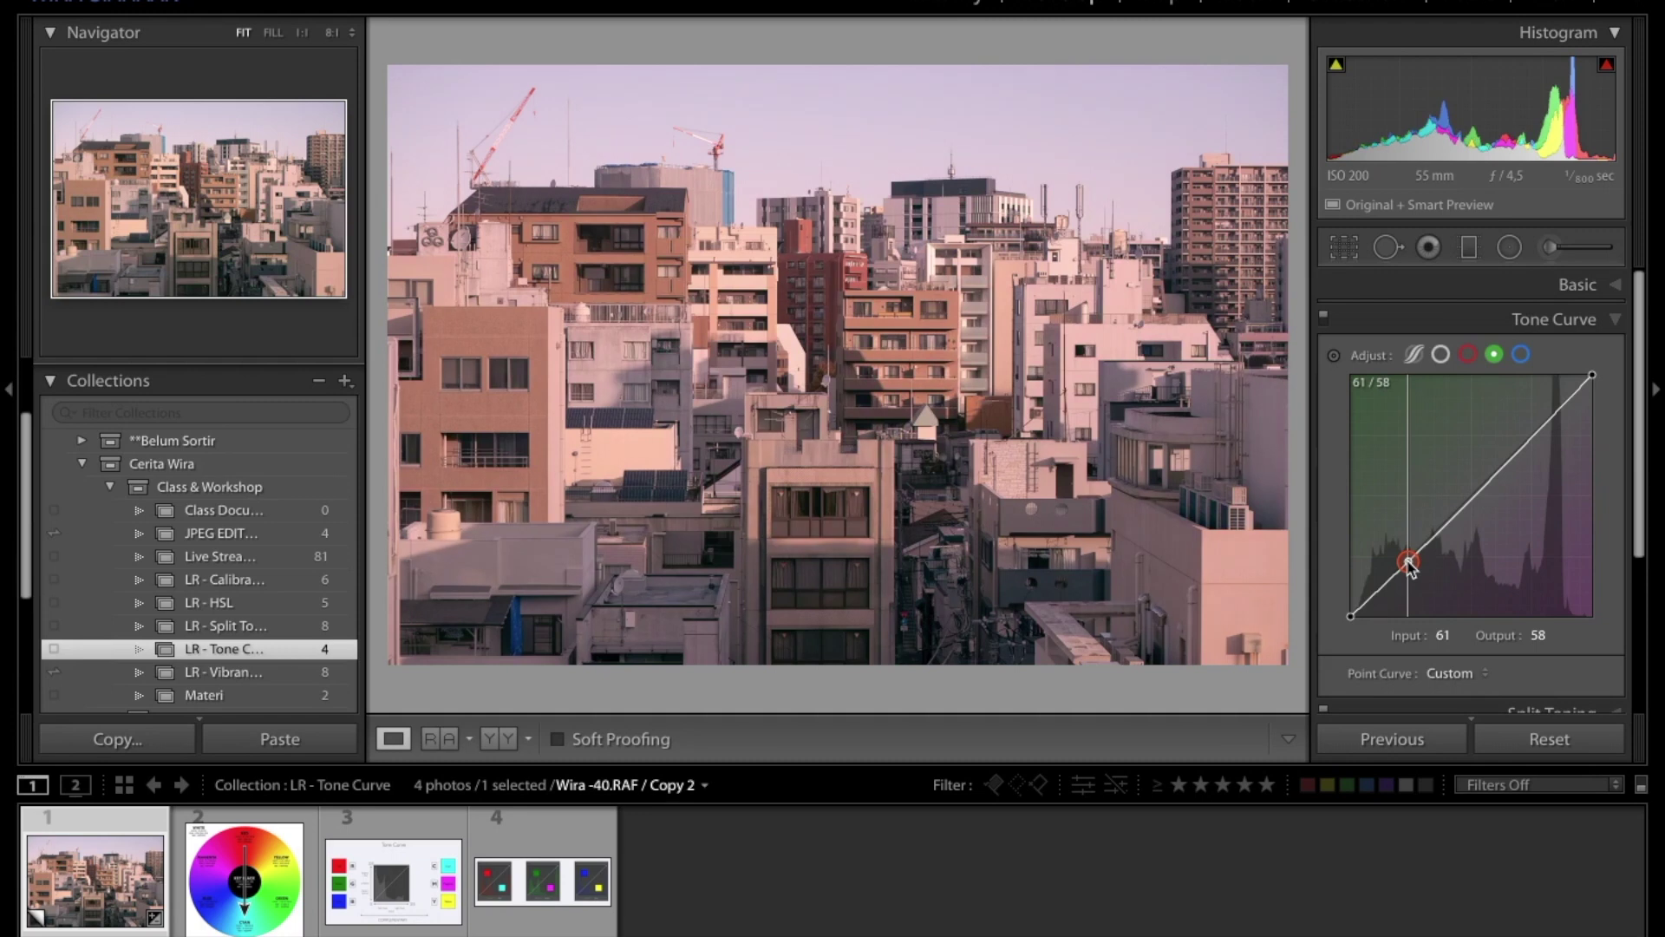
drag(1536, 429, 1533, 432)
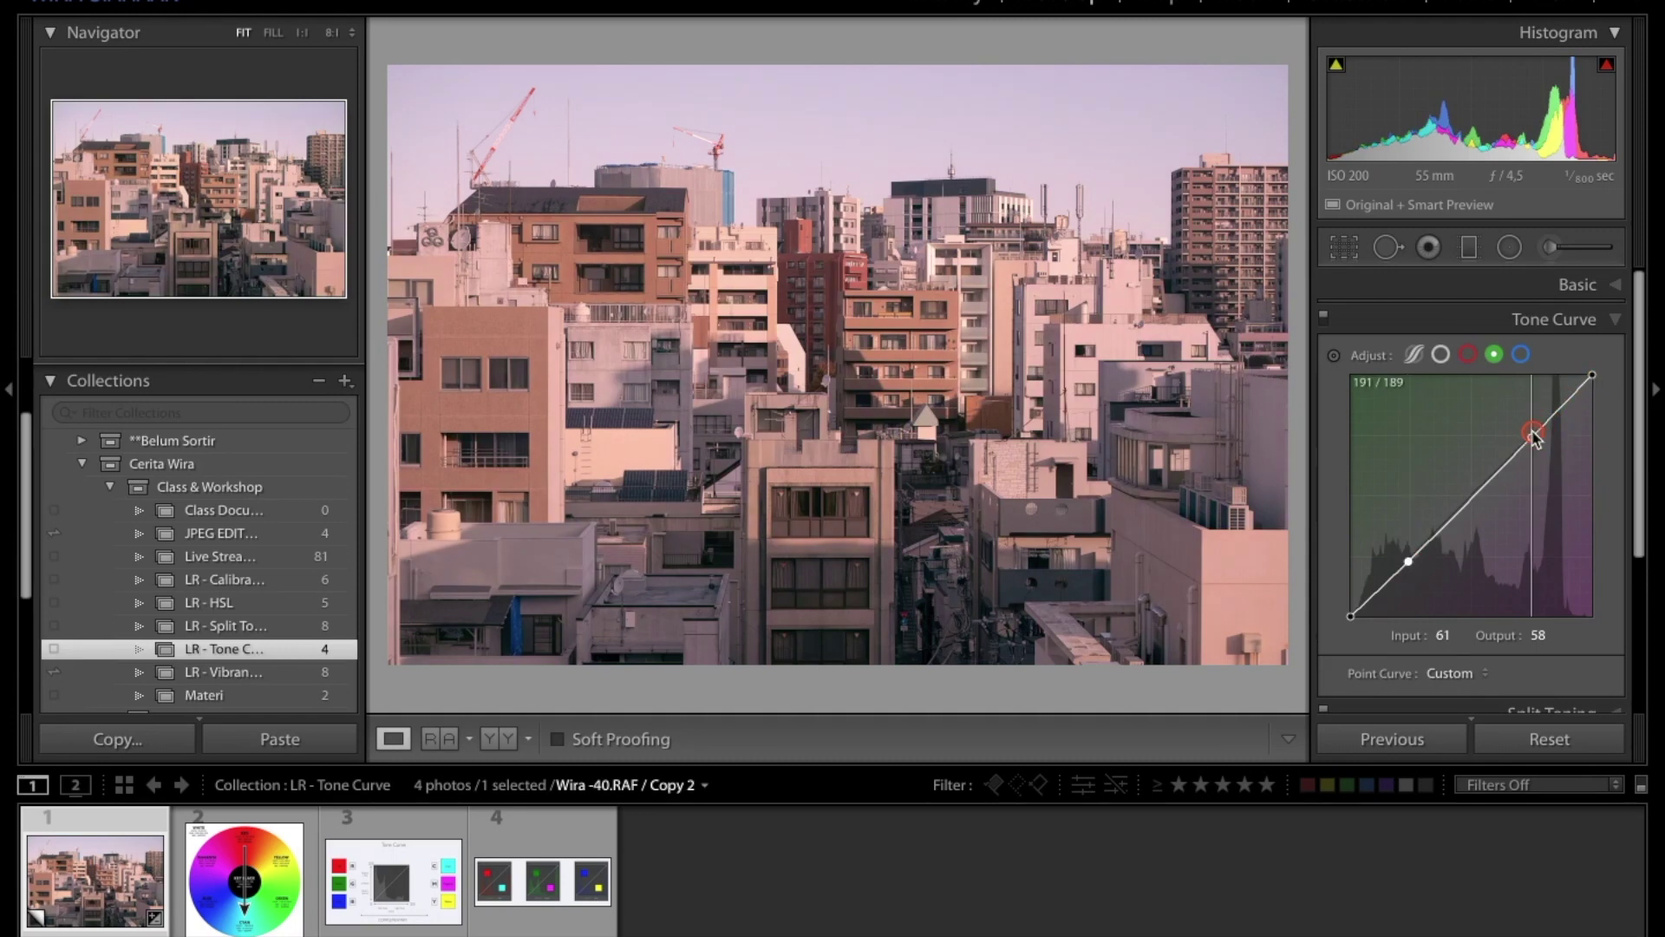
drag(1533, 432, 1531, 433)
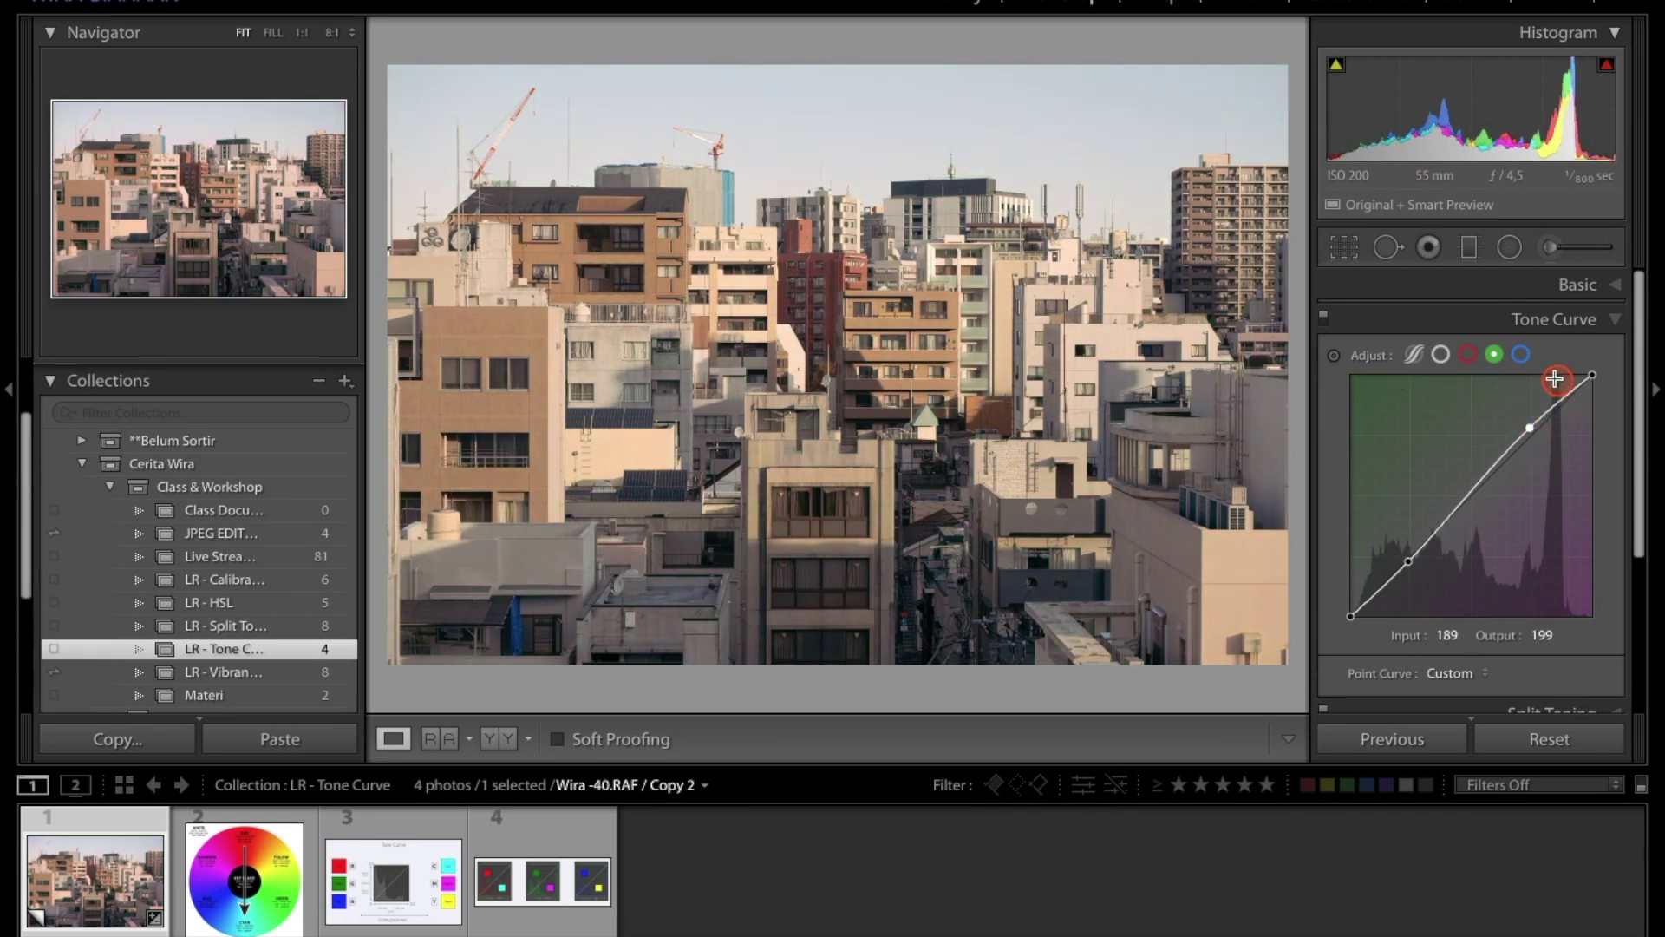
Raise the Blue black point, lower its white point, and add midtone points including 133→141
click(1522, 354)
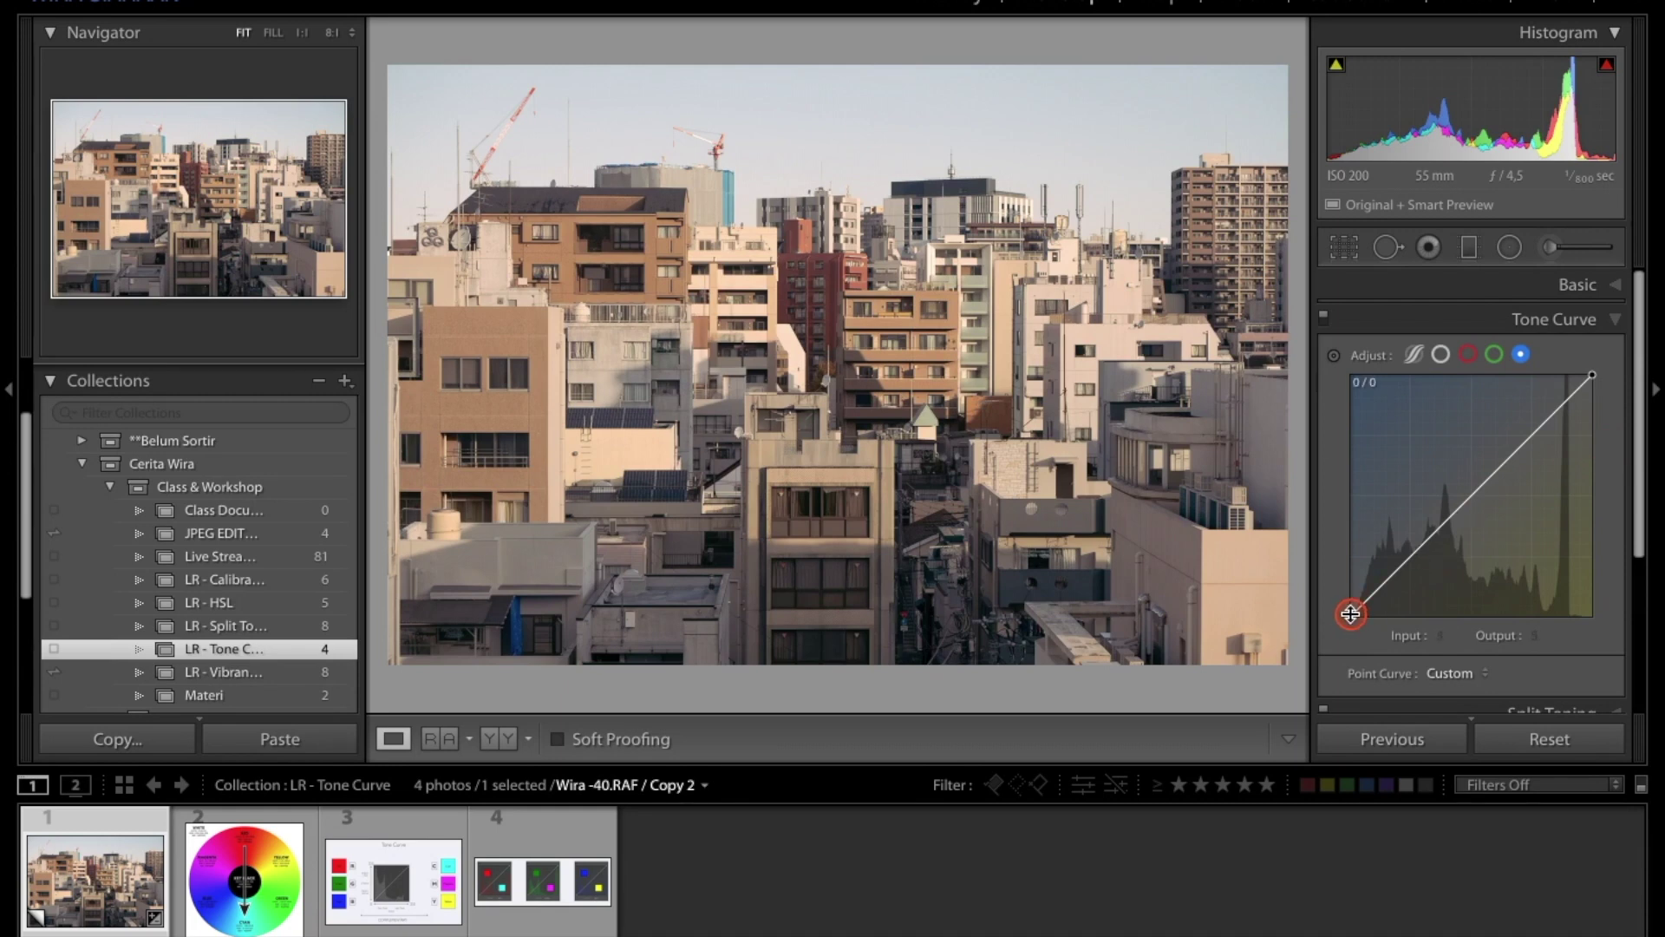
drag(1350, 613, 1350, 606)
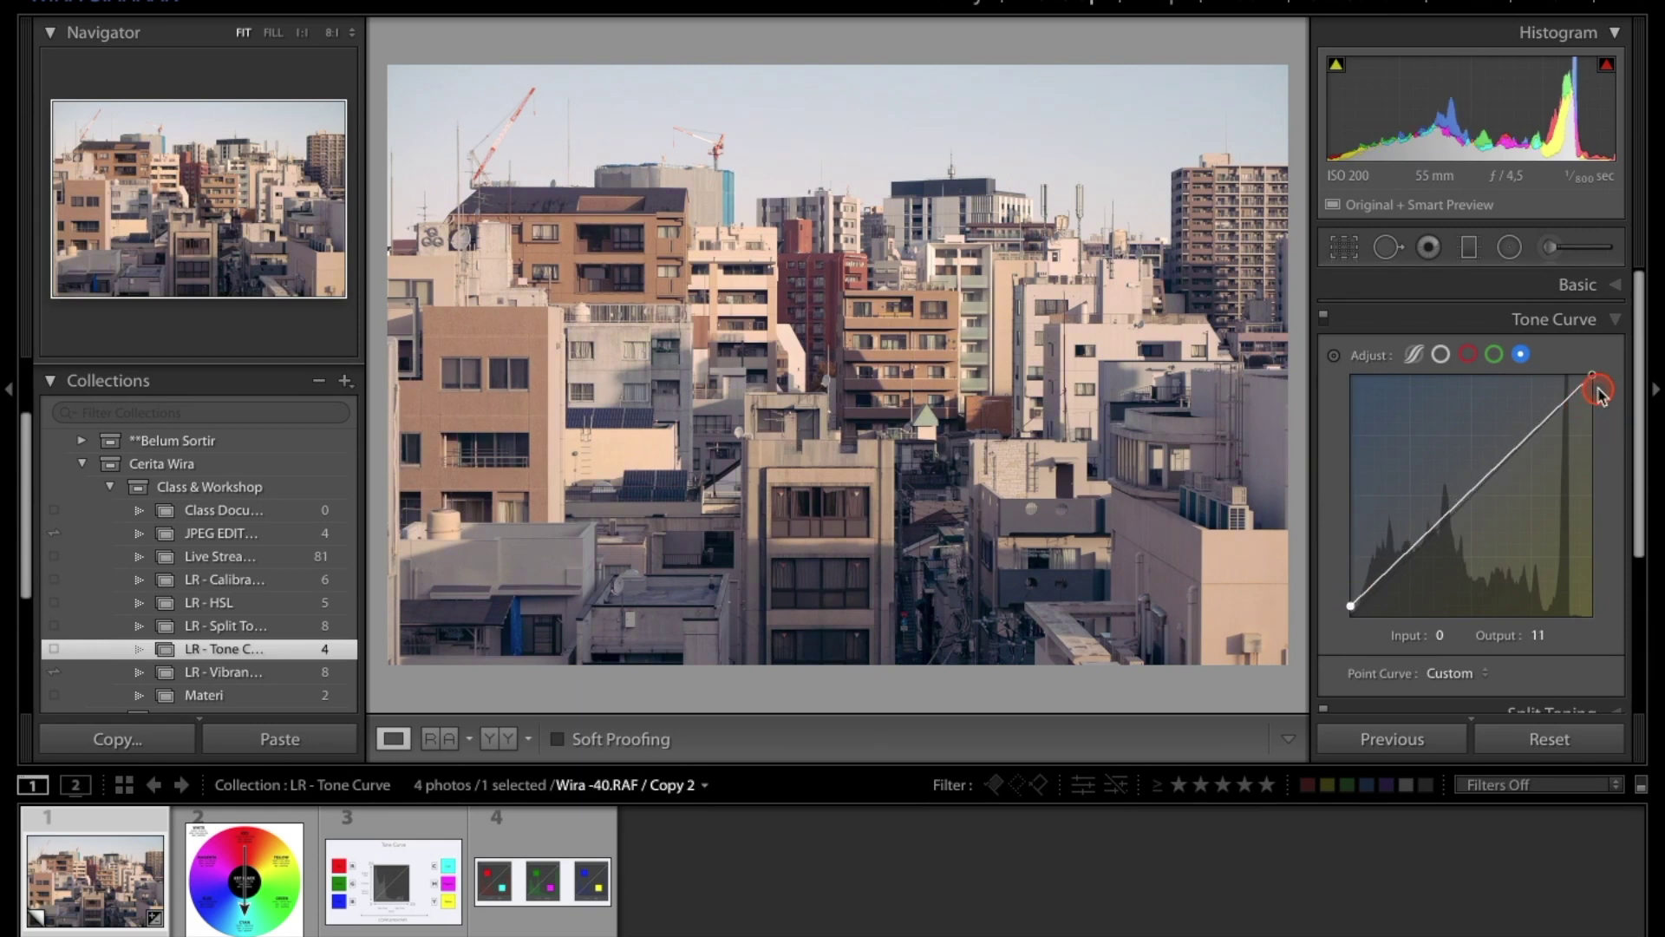
drag(1589, 383, 1597, 392)
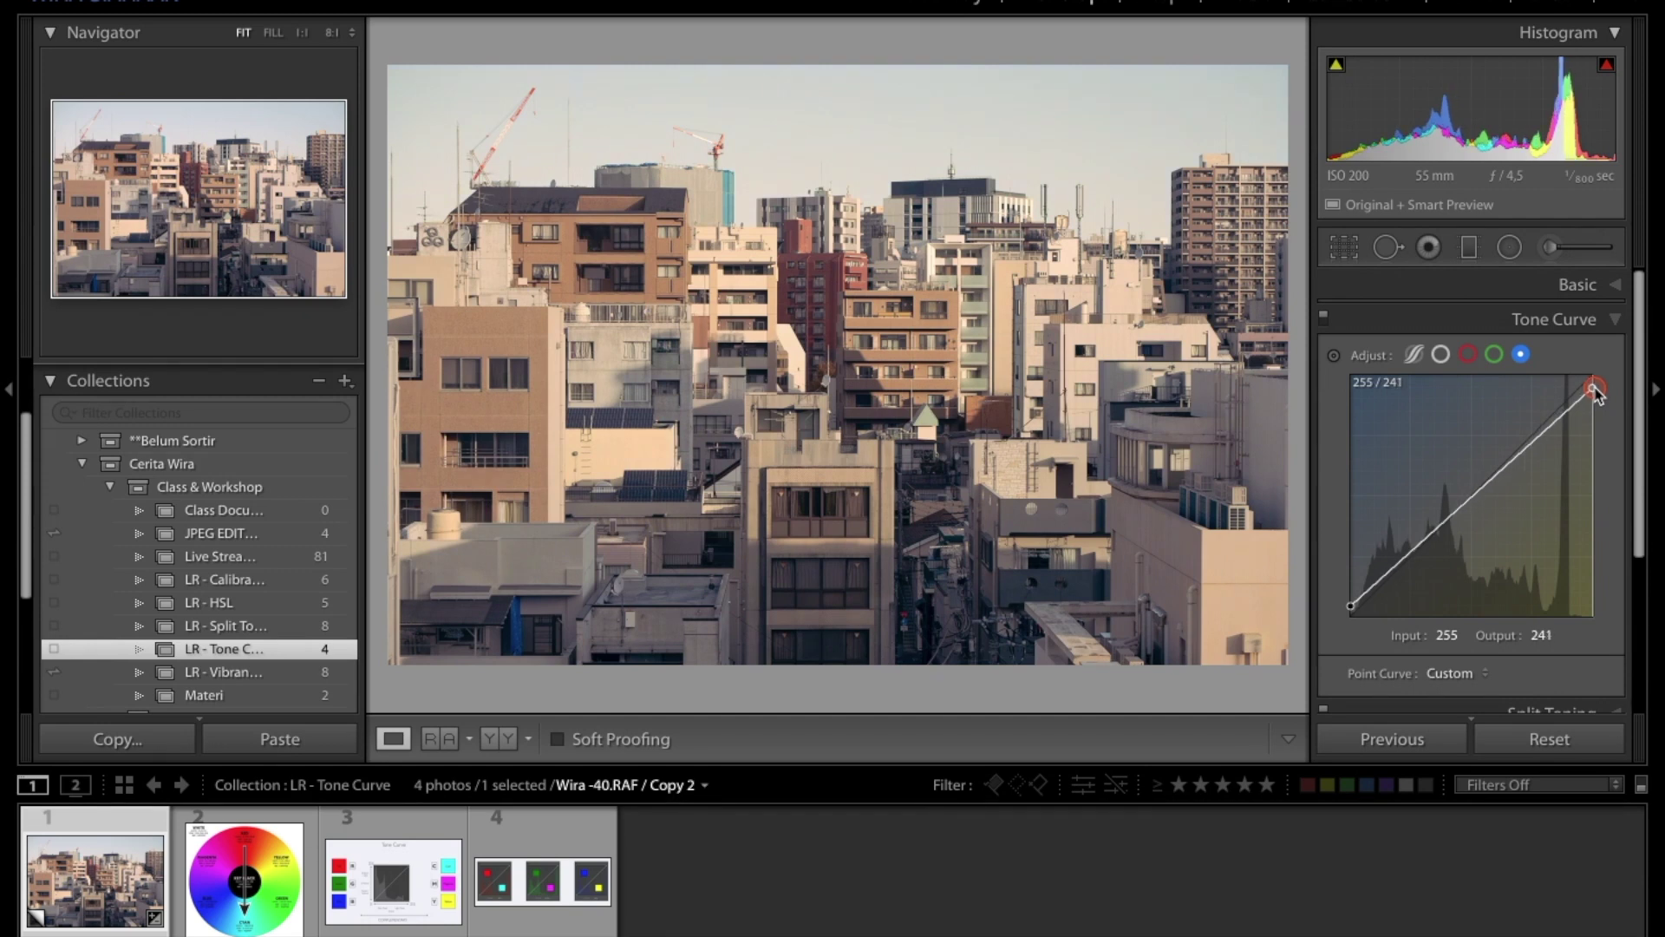
click(1402, 558)
click(1524, 451)
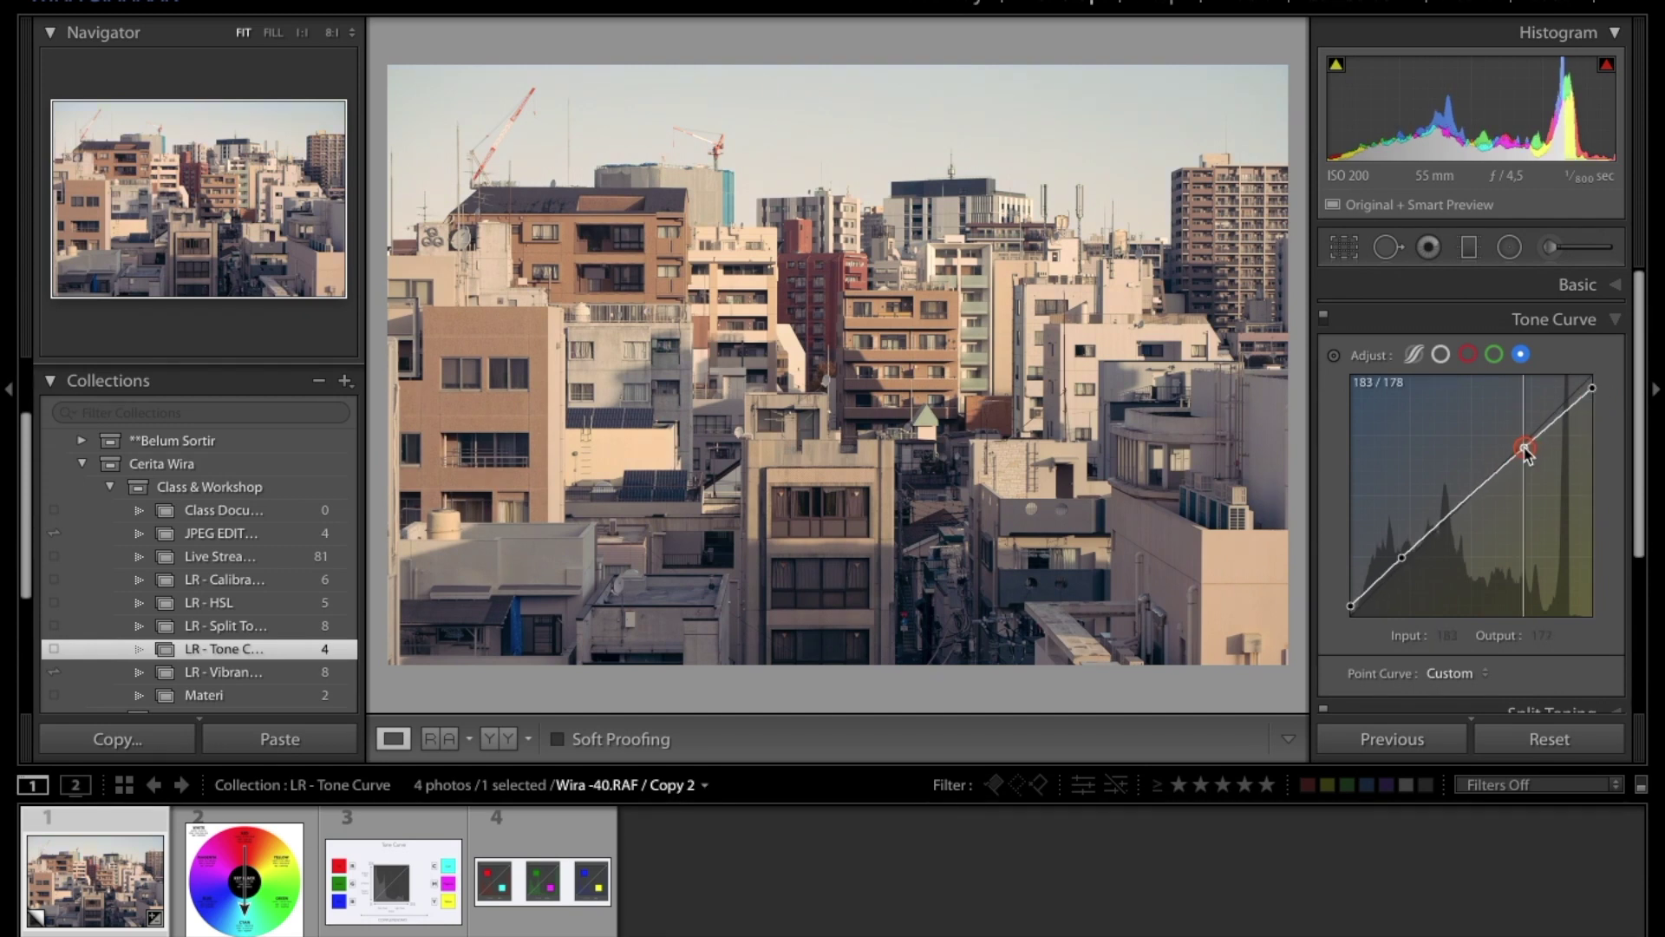
drag(1527, 445, 1525, 441)
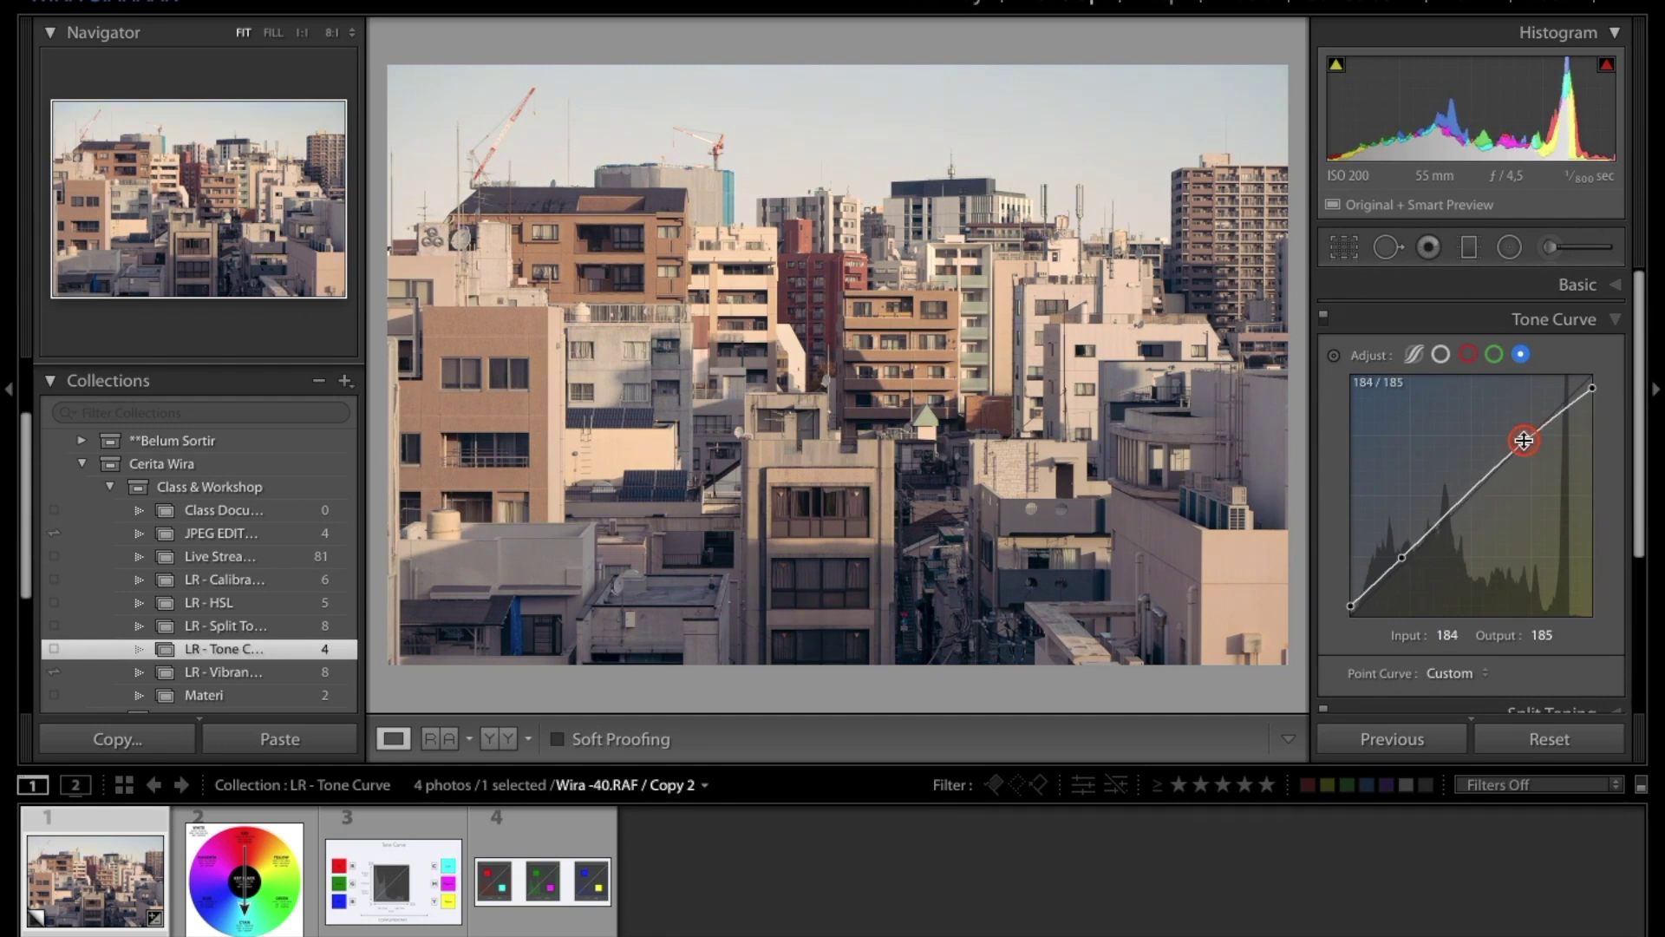
click(1545, 423)
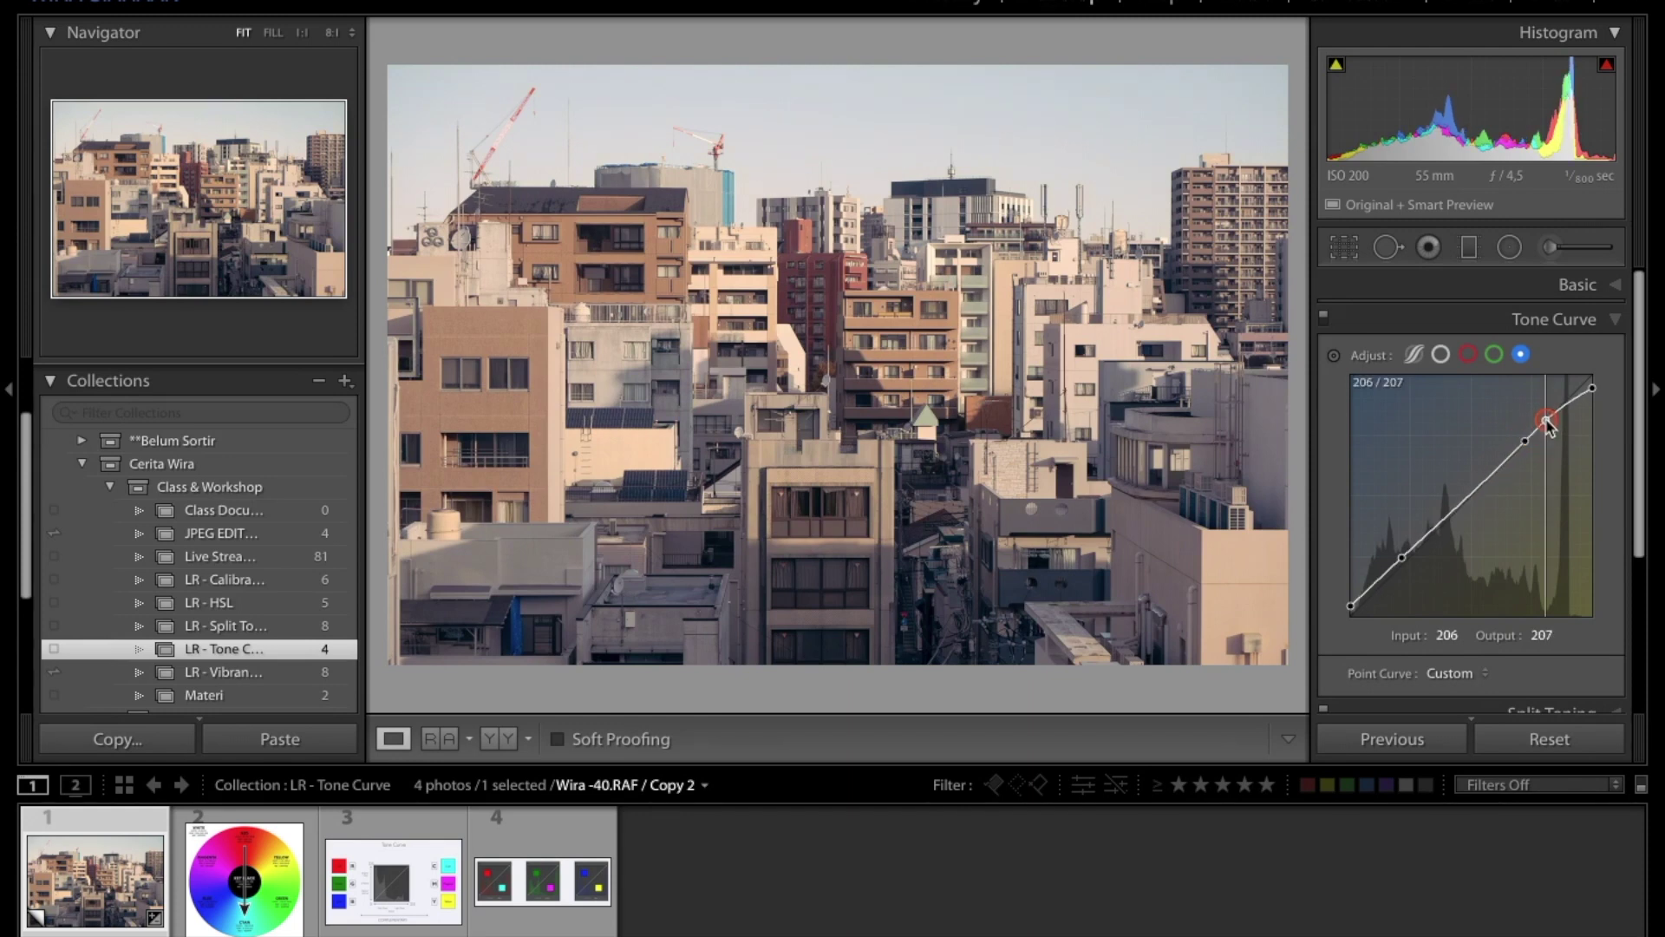
drag(1476, 484, 1476, 482)
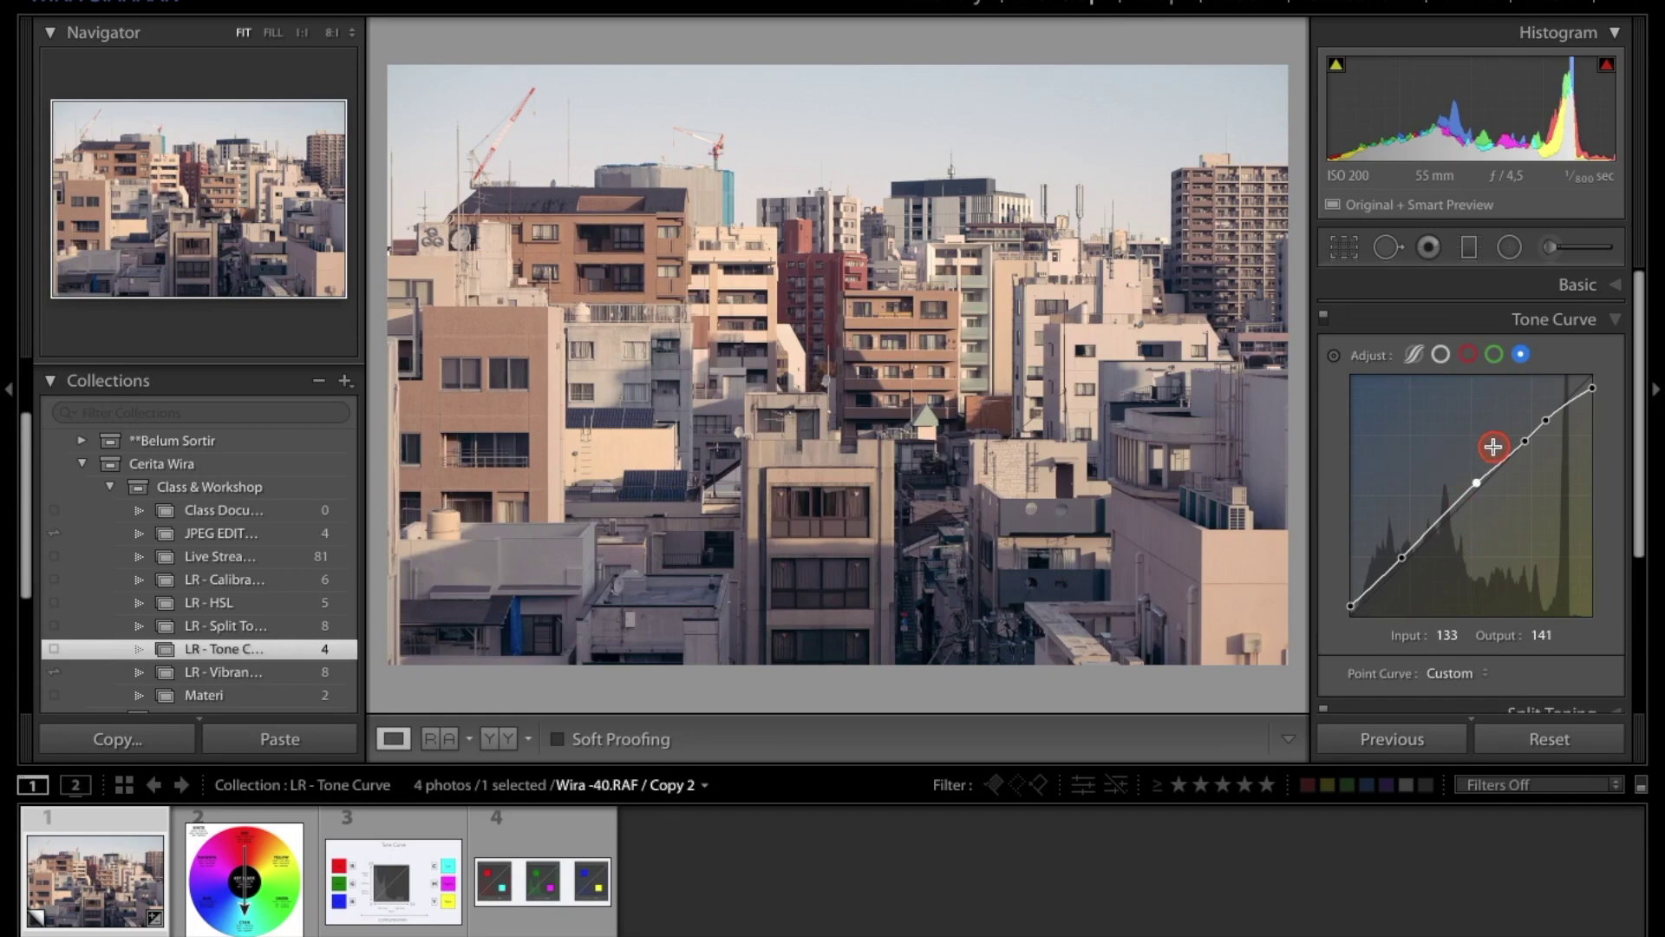
click(1324, 317)
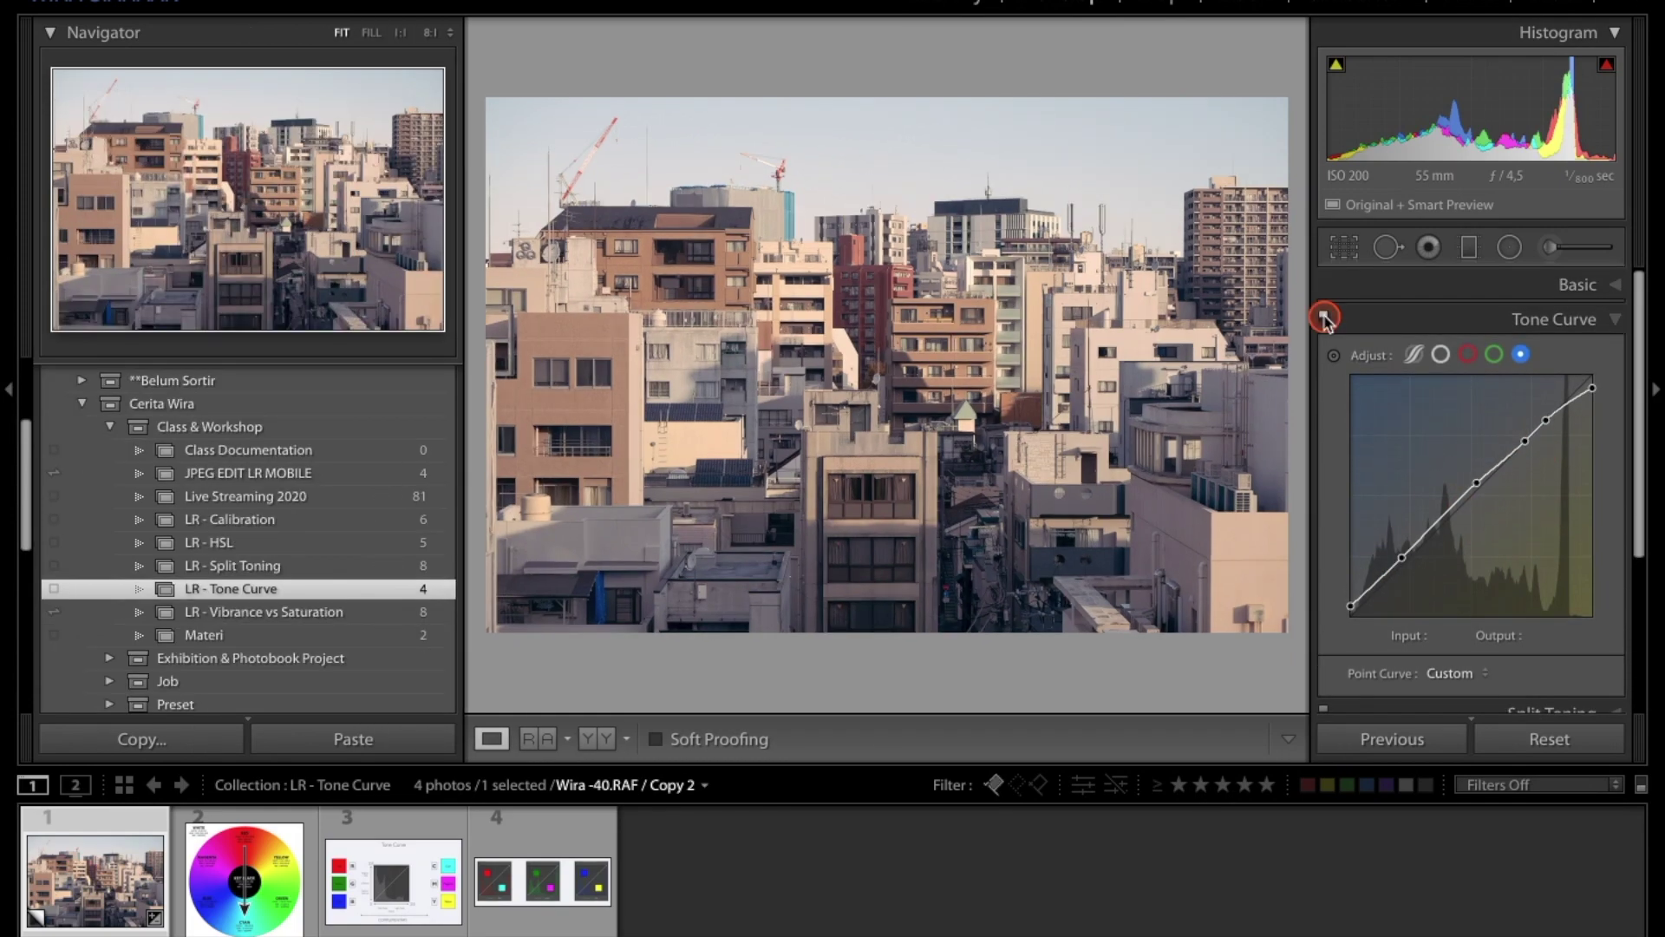
click(1324, 320)
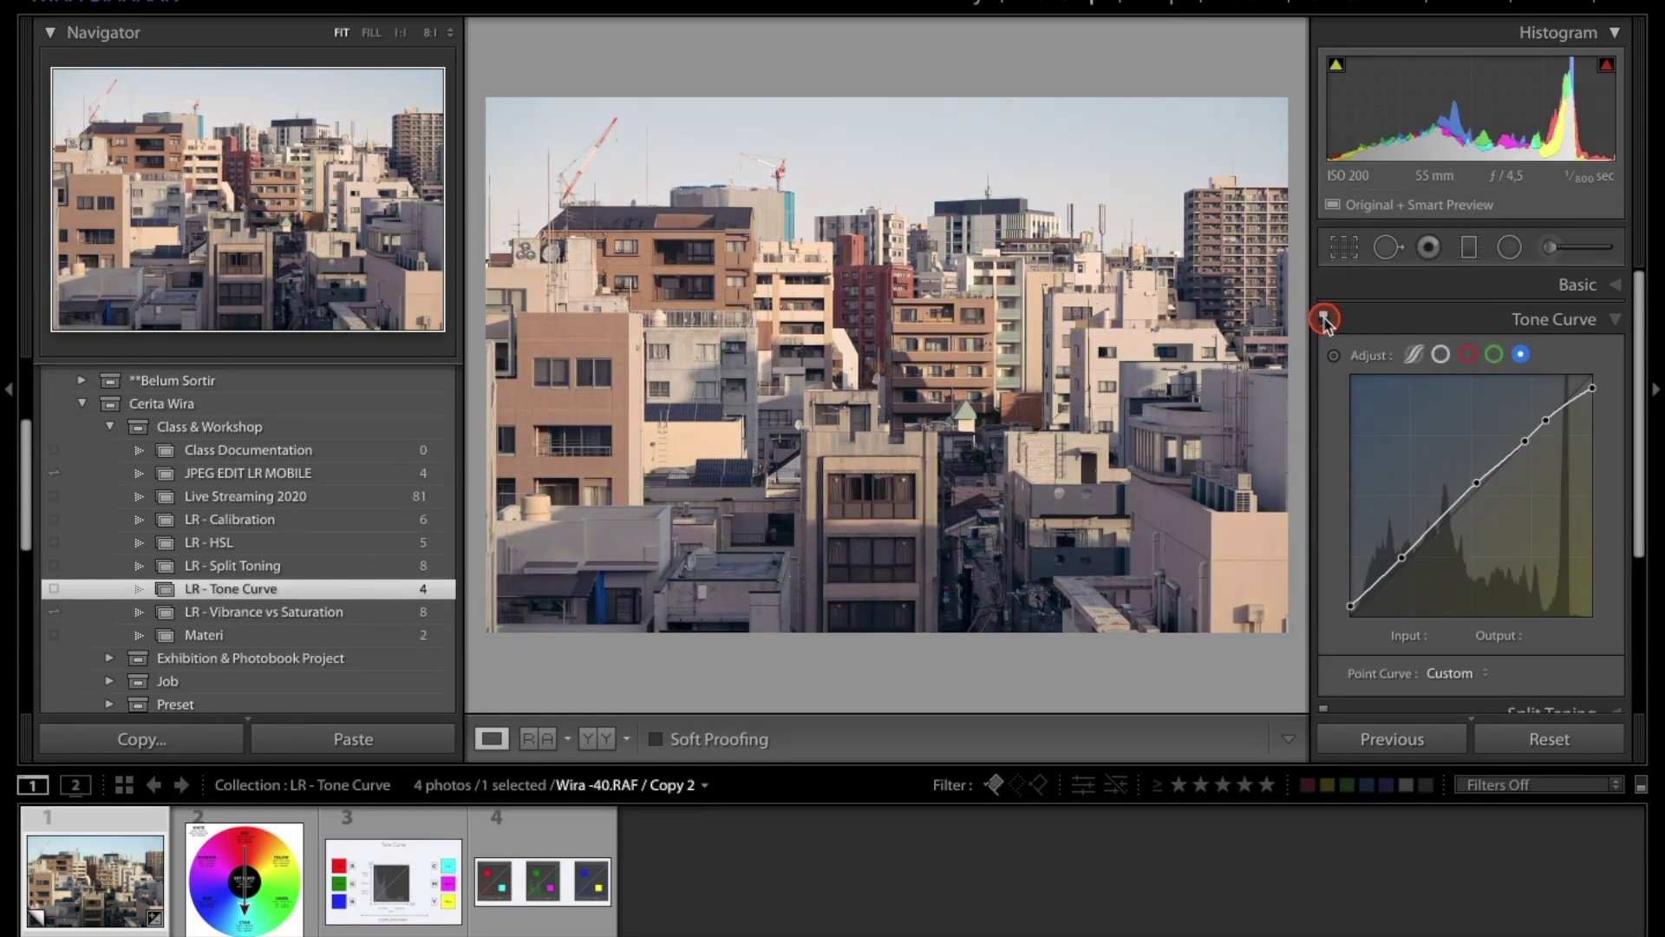
click(1324, 318)
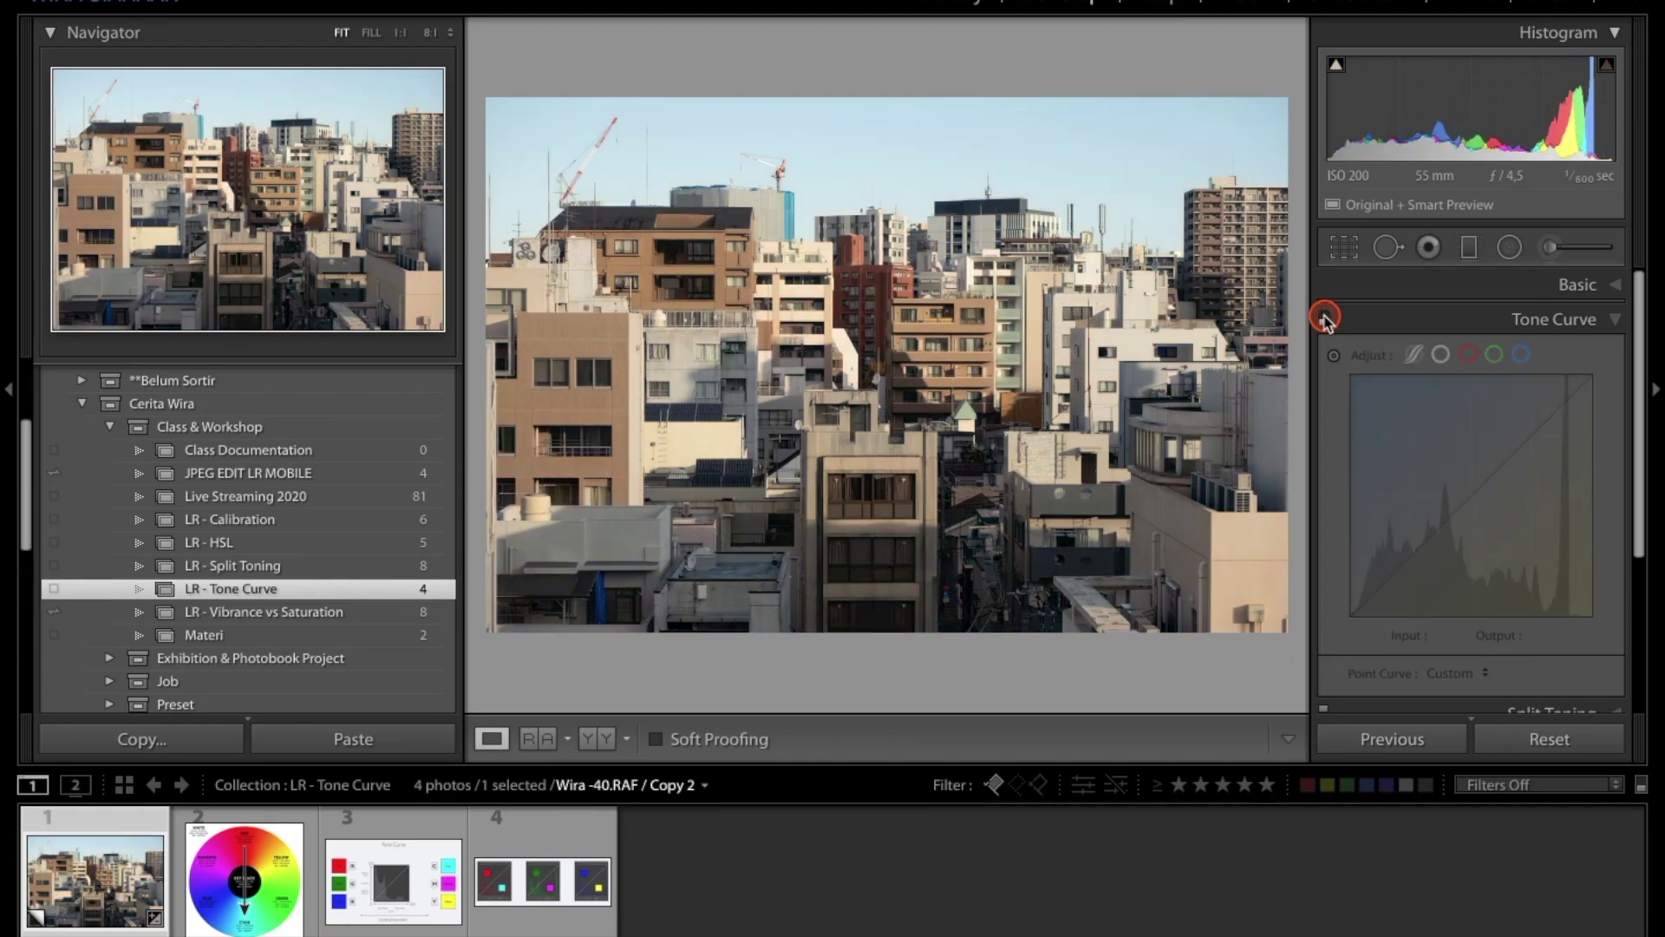
click(1324, 320)
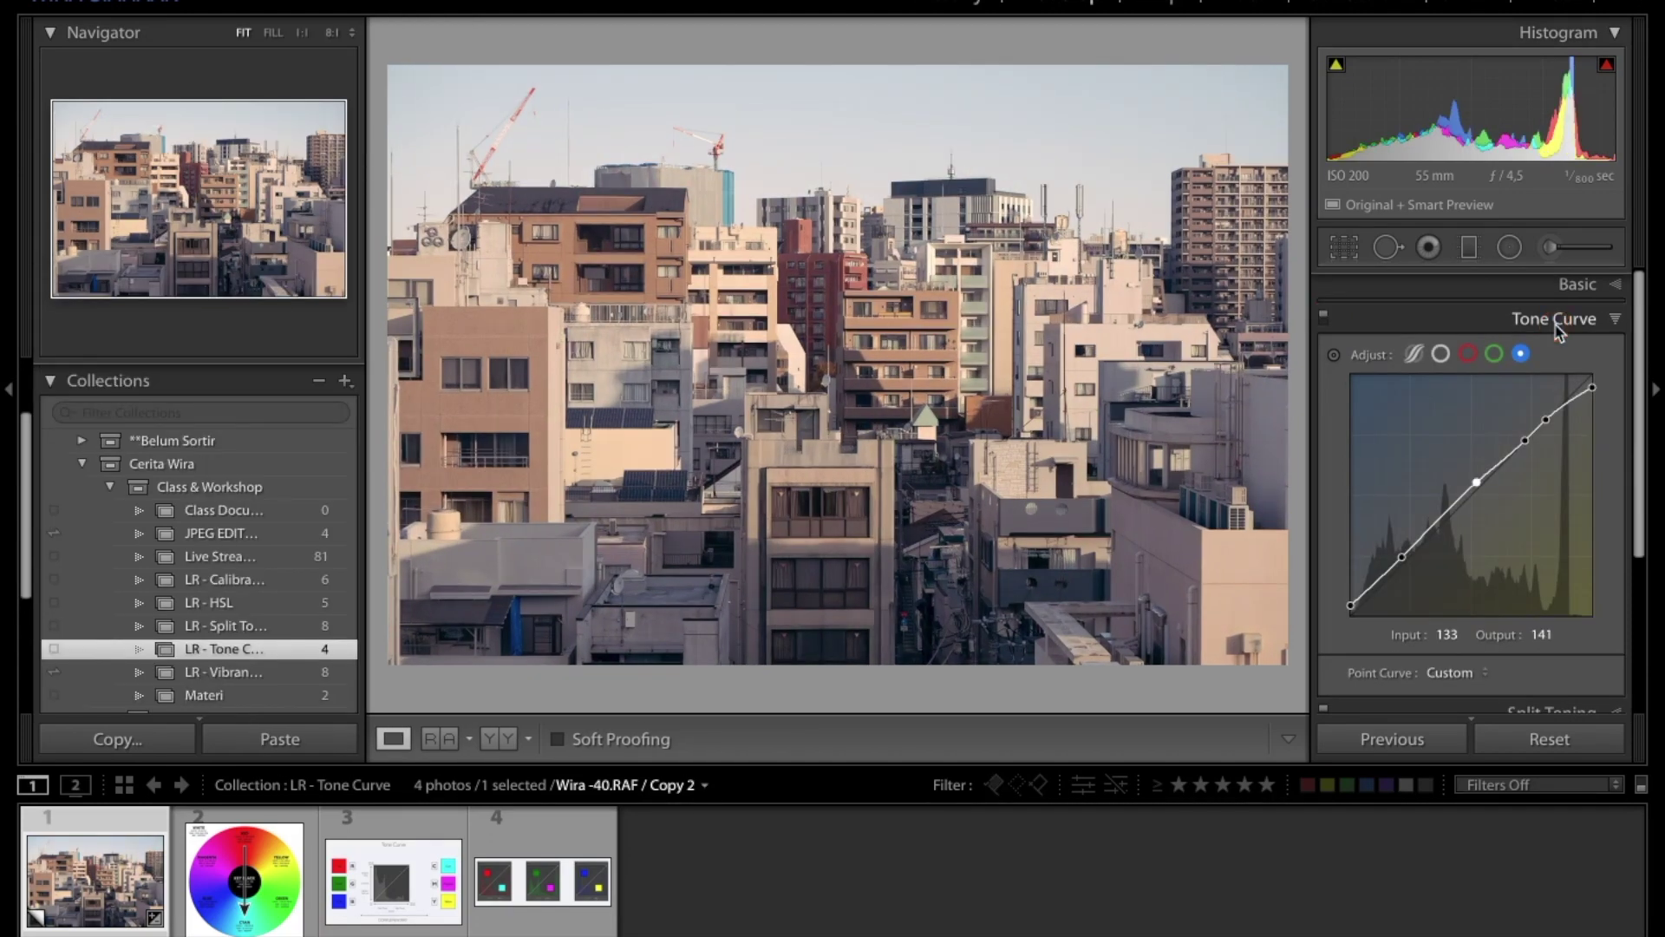
scroll(1503, 316, down, 3)
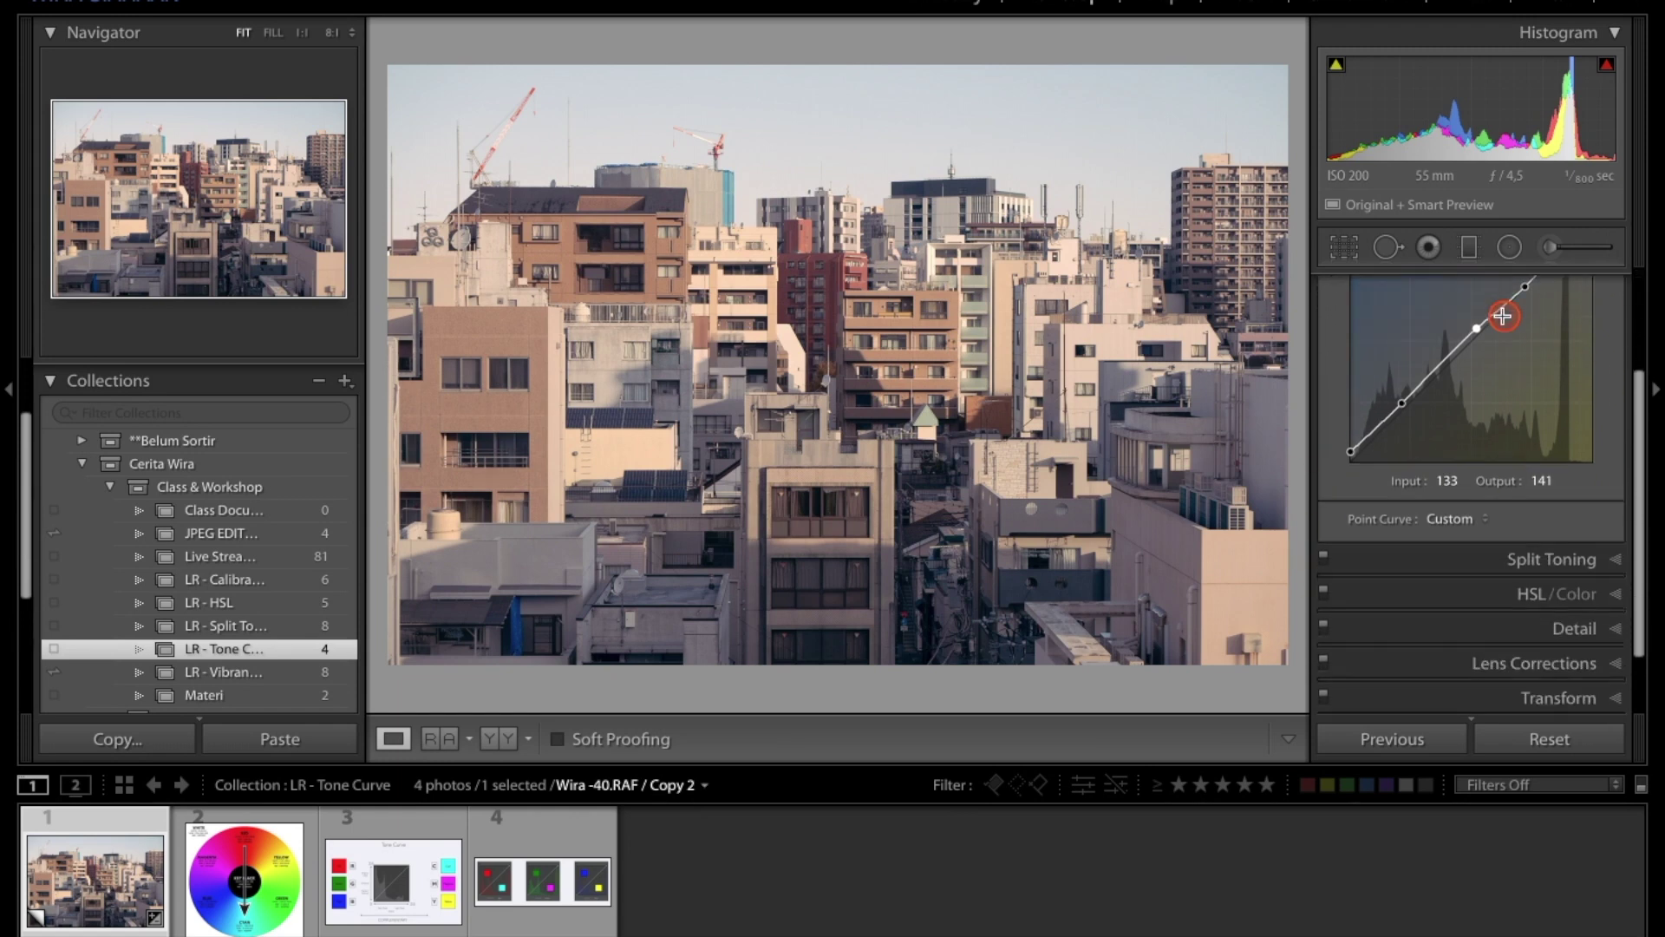
scroll(1503, 316, down, 2)
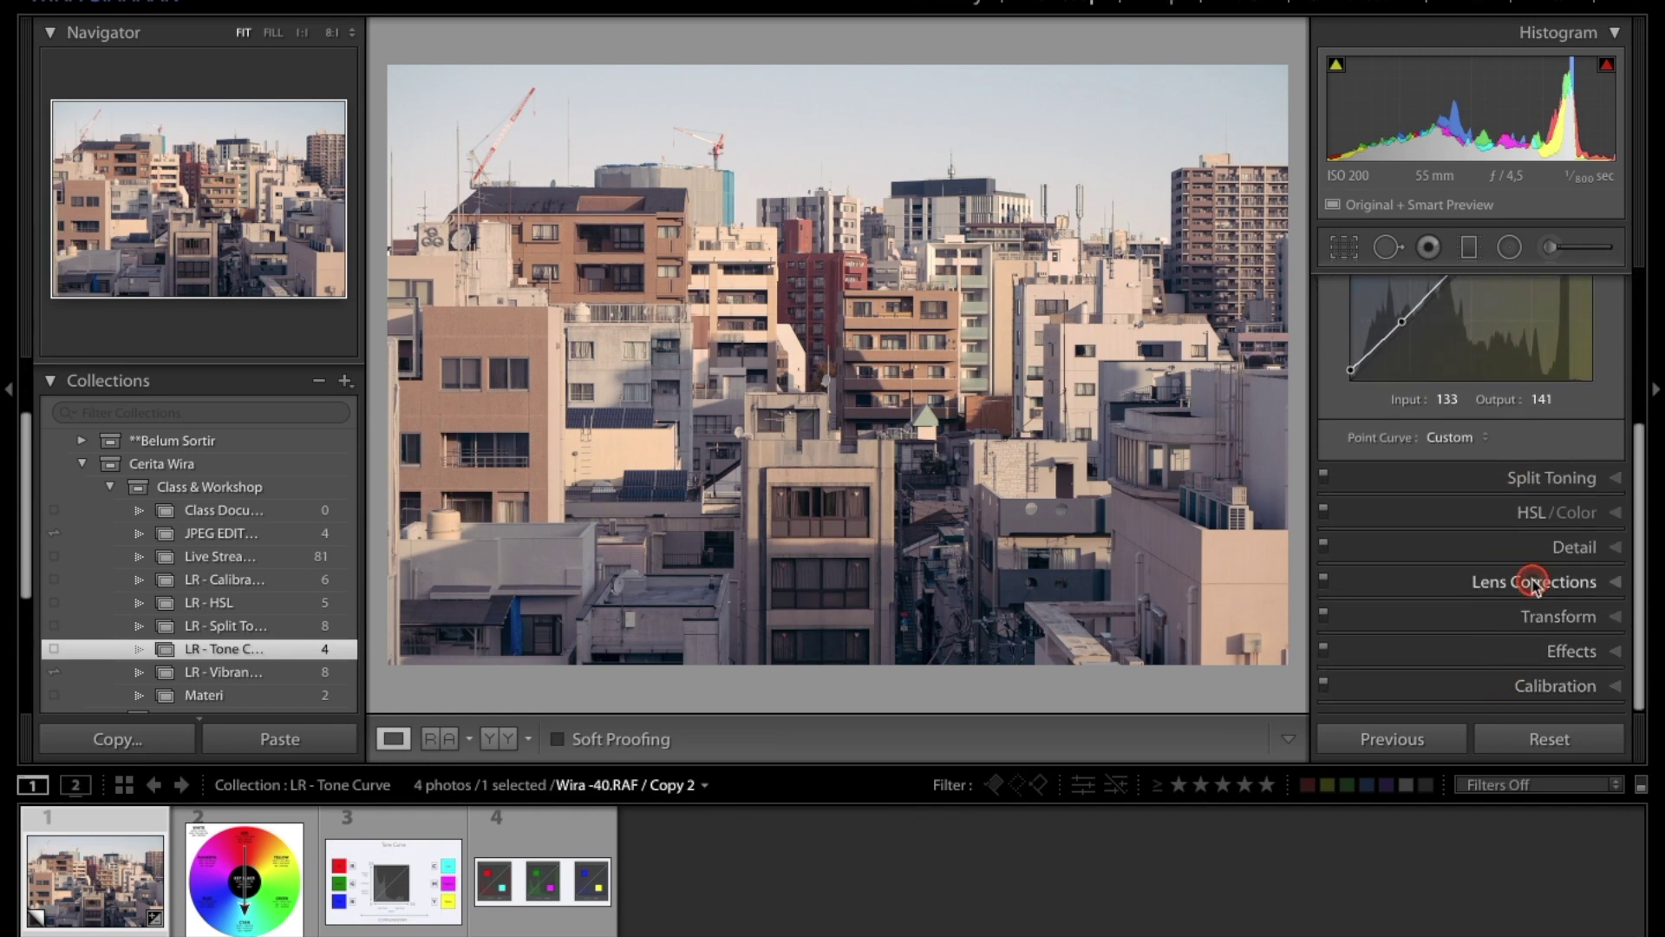
scroll(1535, 477, up, 3)
scroll(1537, 478, up, 2)
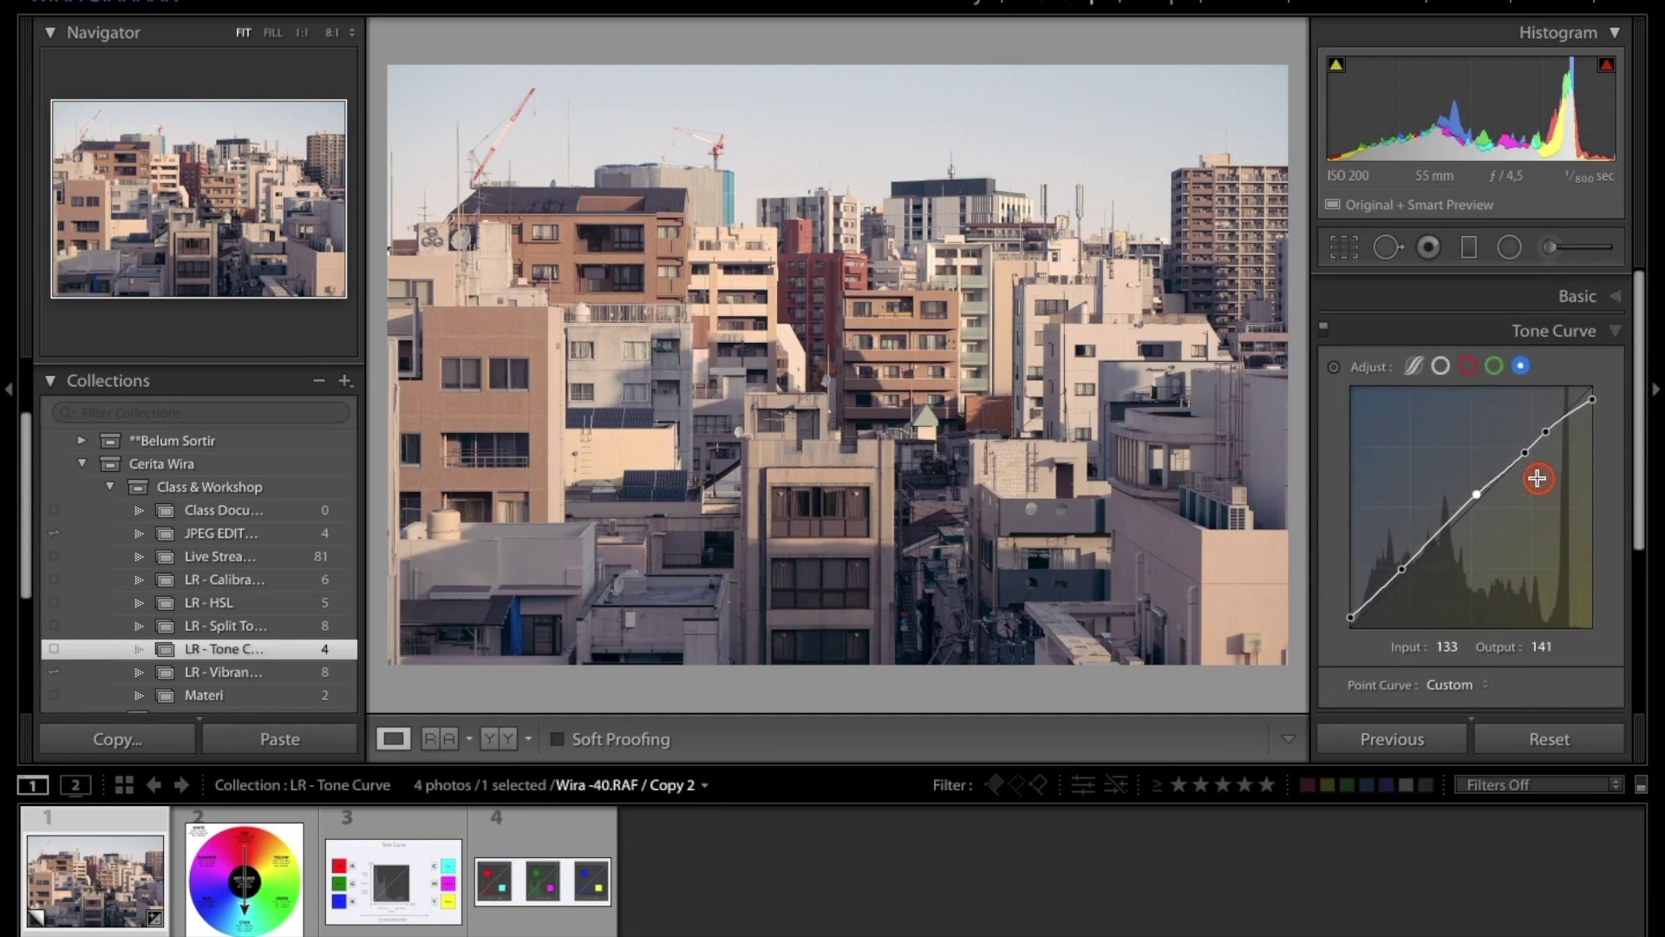
scroll(1538, 478, down, 1)
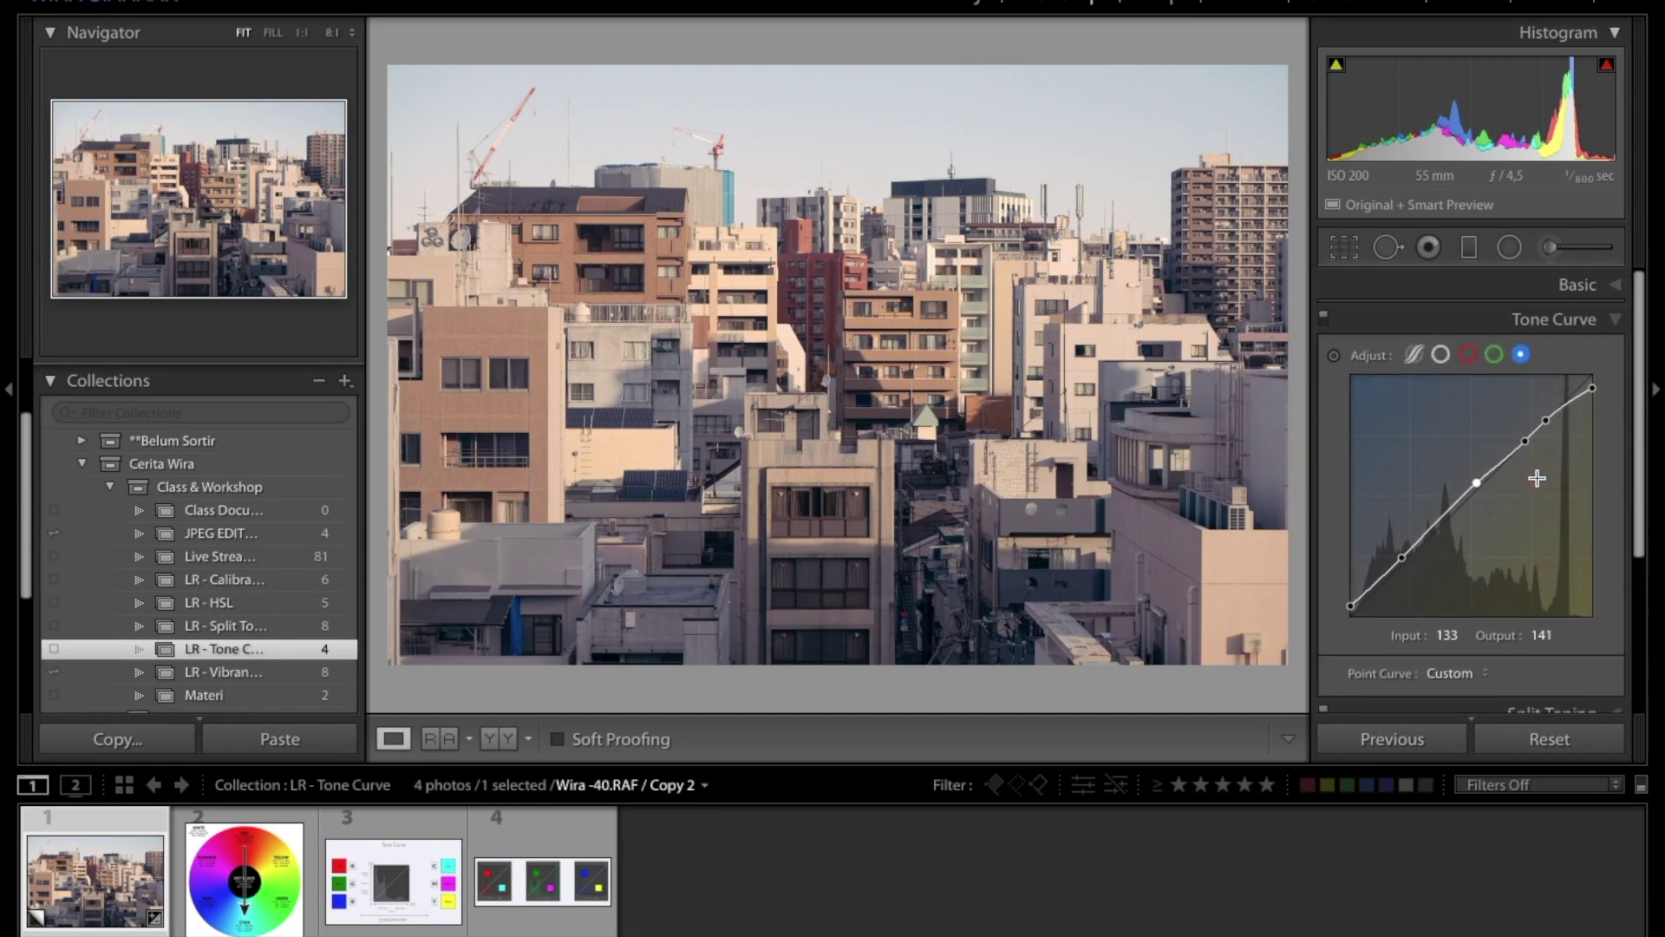